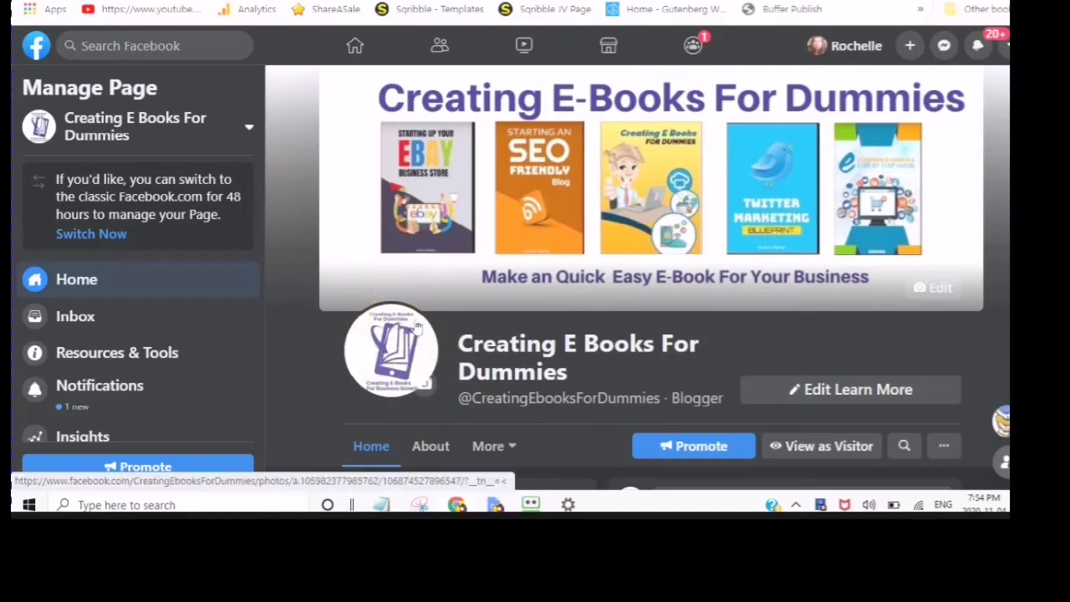
Scroll the page and select the Facebook page's web address in the address bar.
scroll(393, 266, "down", 1)
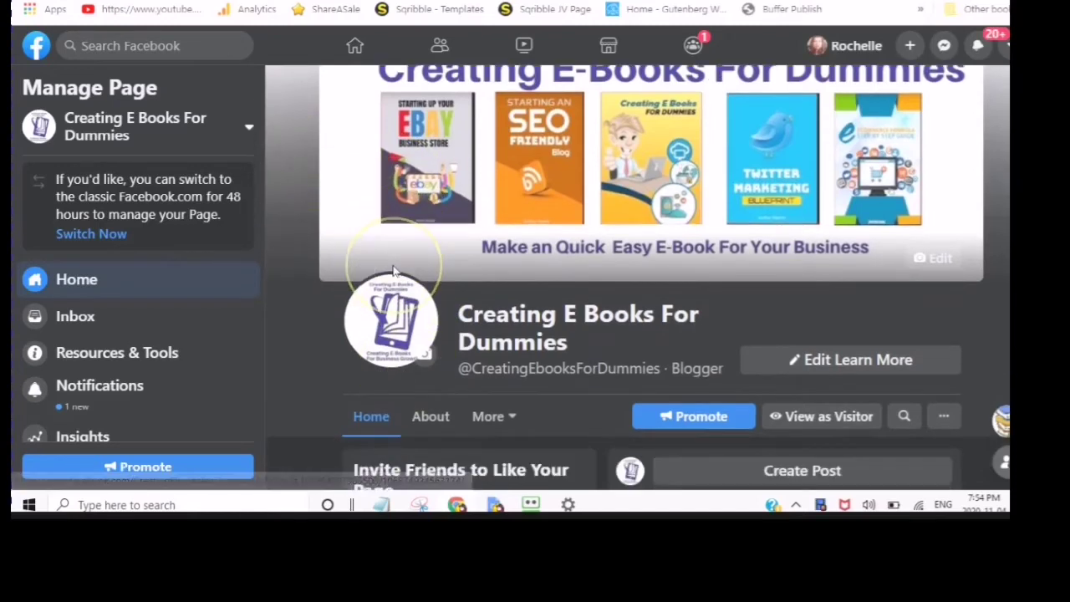
scroll(393, 267, "up", 1)
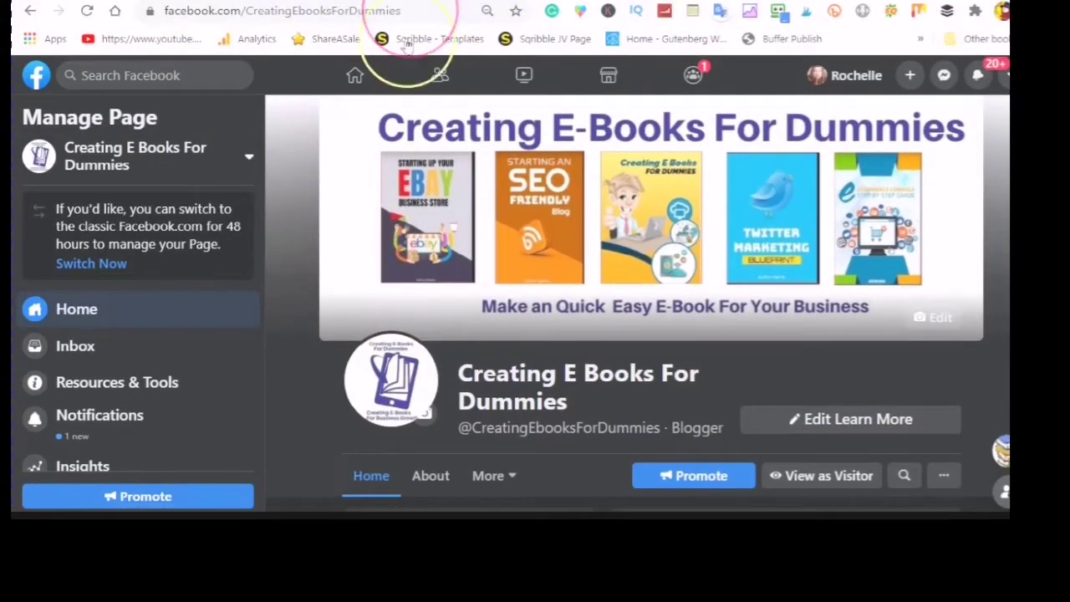
left_click(376, 10)
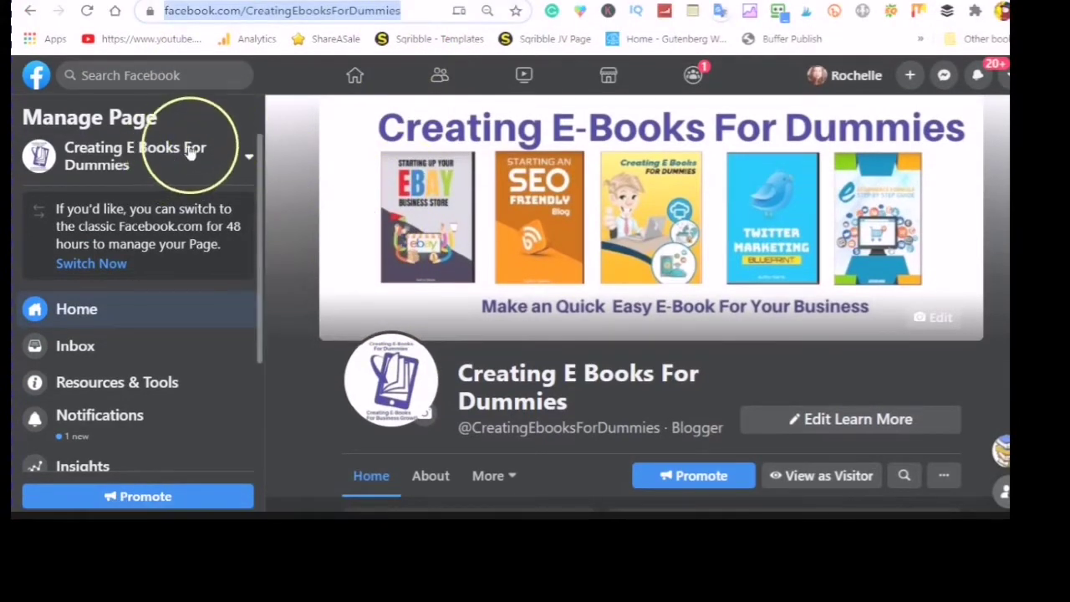
scroll(182, 154, "down", 1)
scroll(126, 184, "down", 1)
scroll(241, 198, "up", 2)
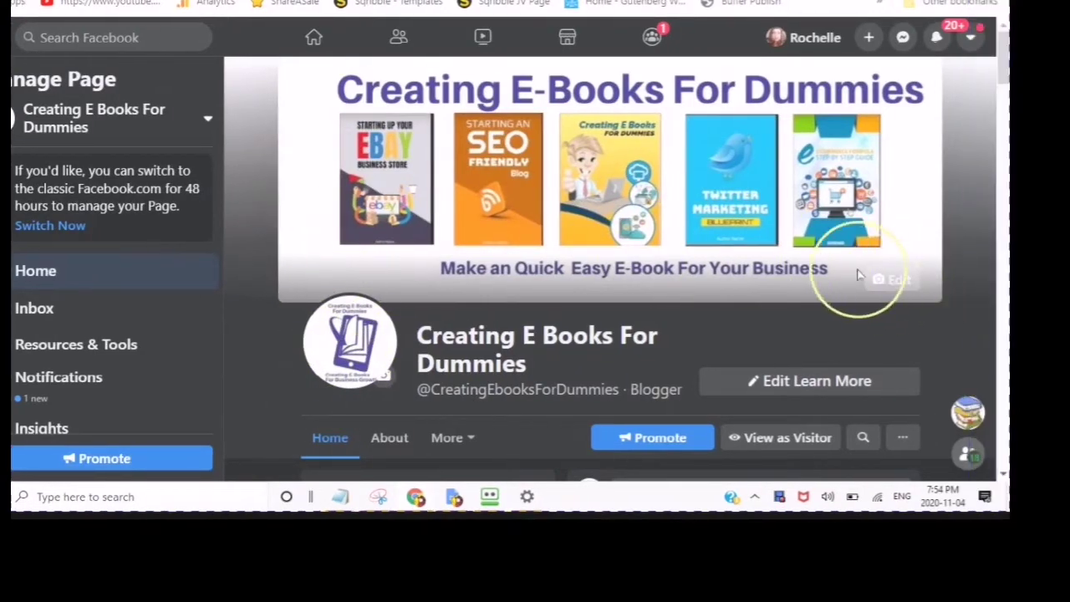
left_click(243, 10)
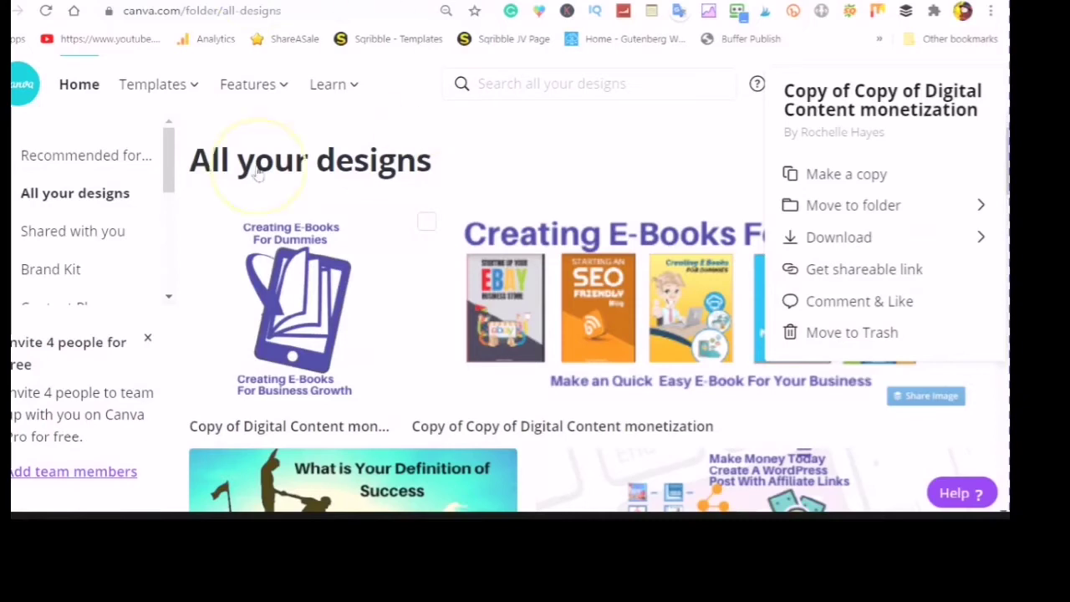
Dismiss the design's options menu and scroll the All your designs grid to the logo design.
left_click(251, 161)
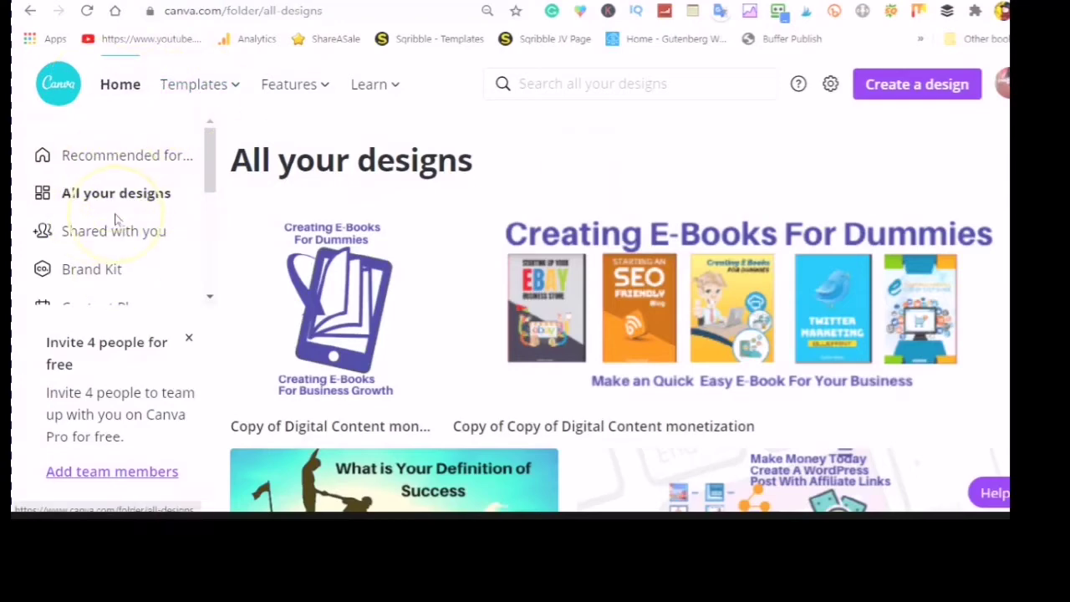
scroll(275, 255, "down", 2)
scroll(275, 255, "up", 2)
scroll(275, 255, "down", 2)
scroll(275, 255, "down", 1)
scroll(275, 255, "down", 2)
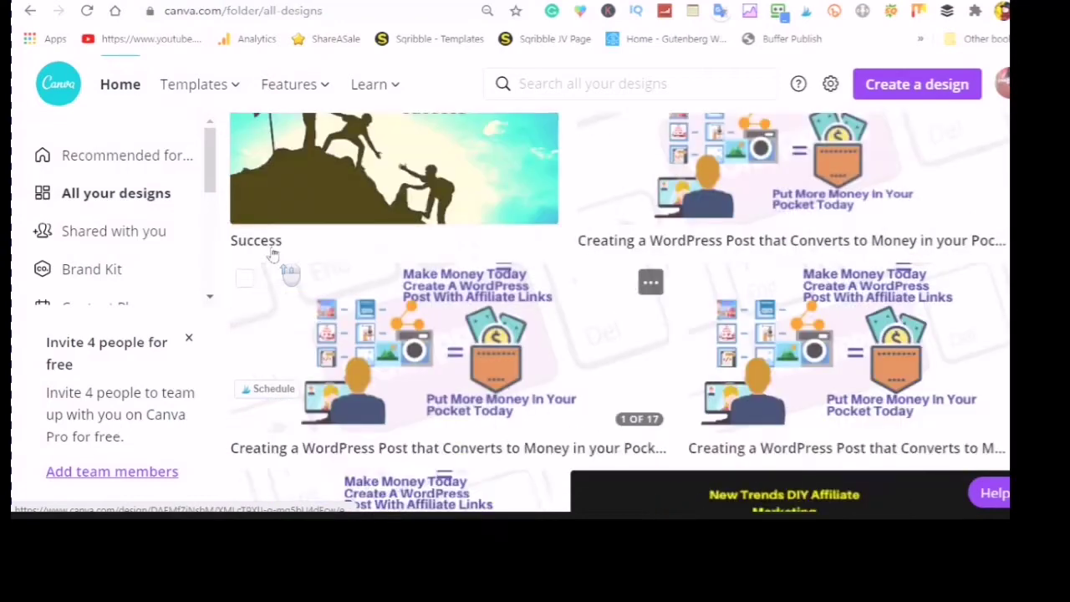
scroll(273, 255, "up", 4)
scroll(272, 255, "up", 1)
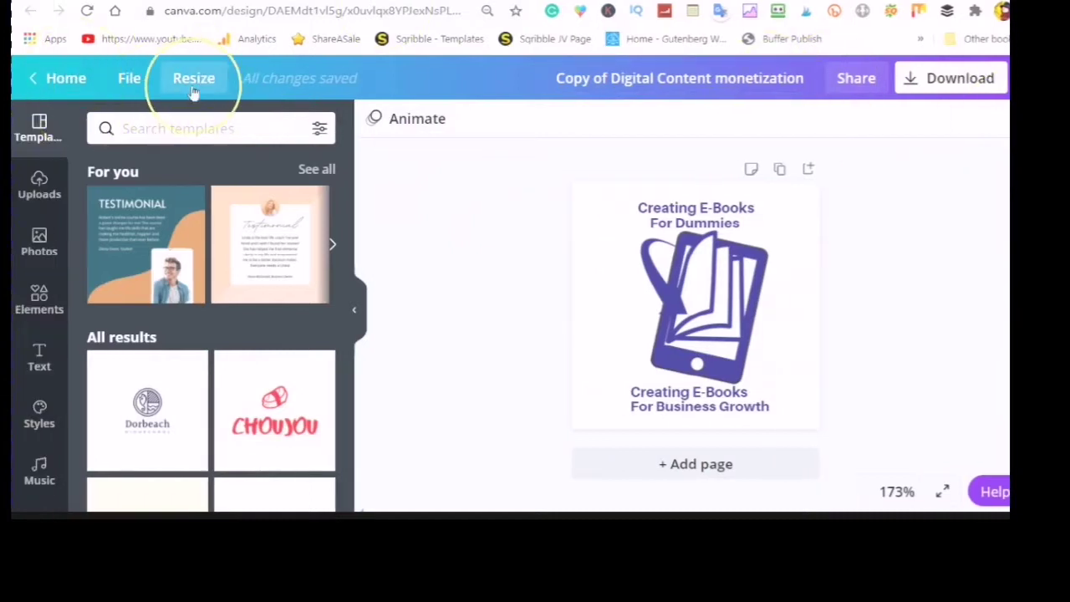
View the logo's Resize options without changes, then select the 'Creating E-Books For Dummies' title from the Text panel.
left_click(193, 93)
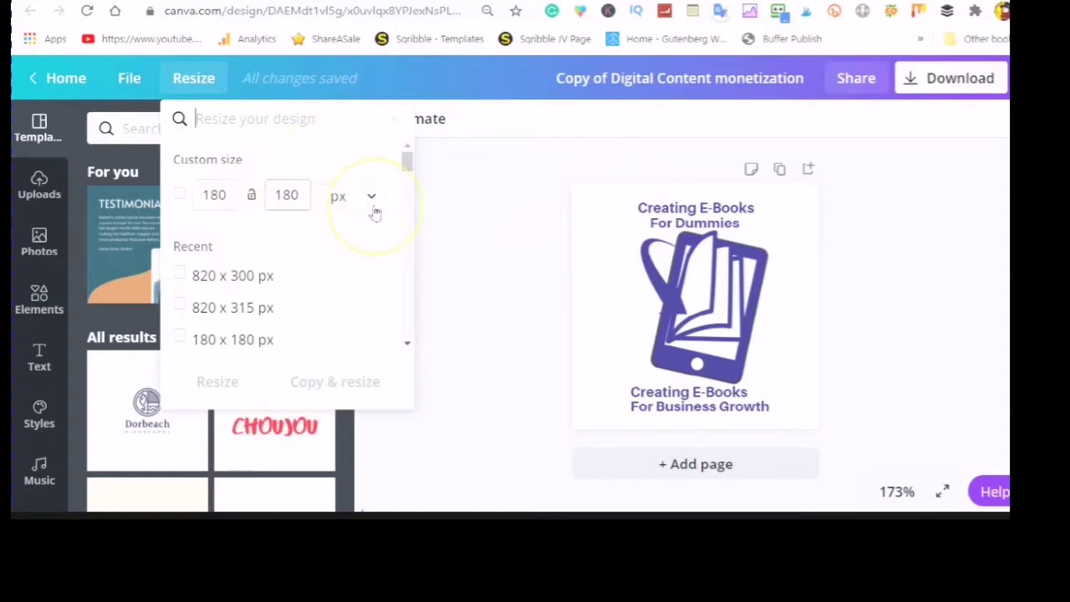
left_click(863, 340)
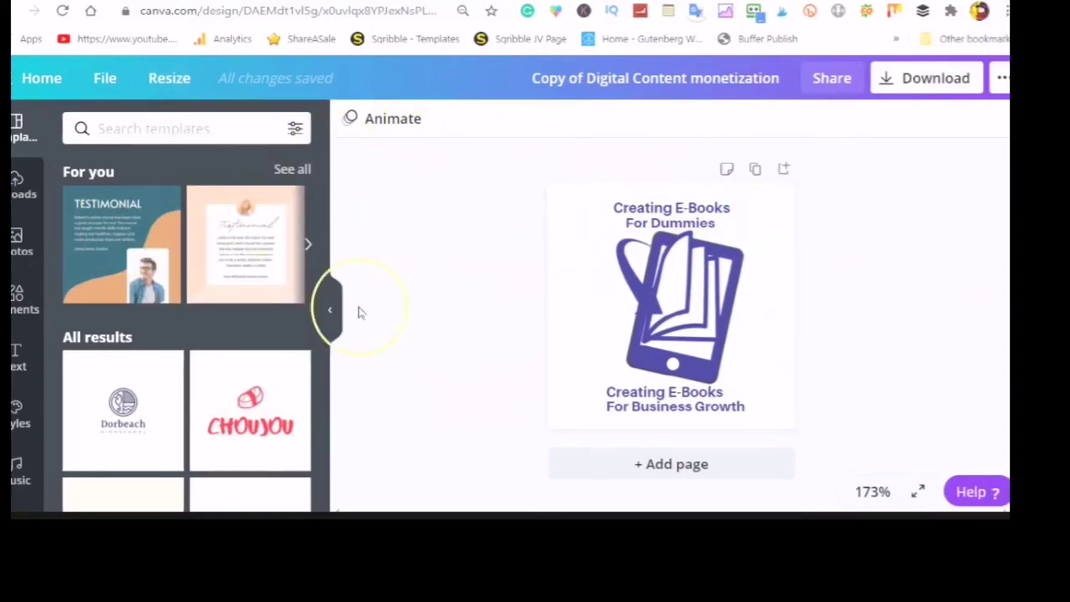
left_click(42, 356)
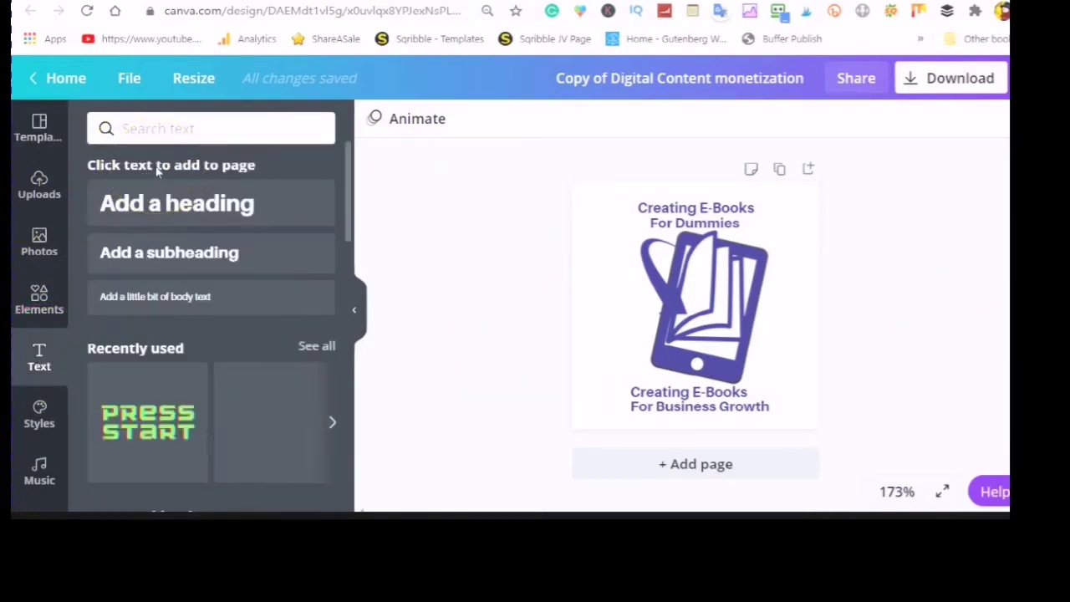
left_click(652, 211)
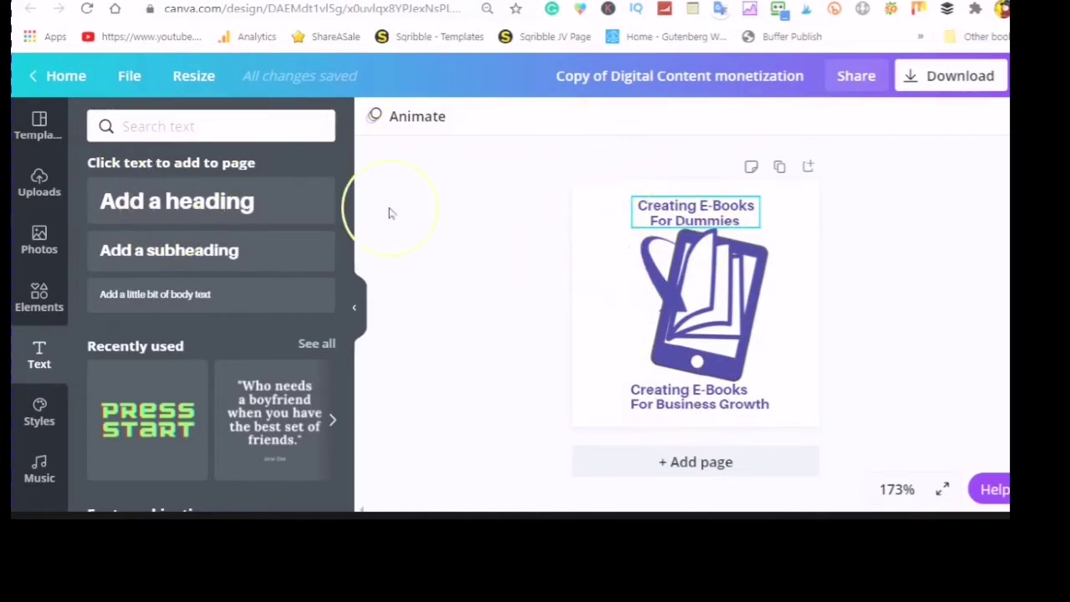
key("Tab")
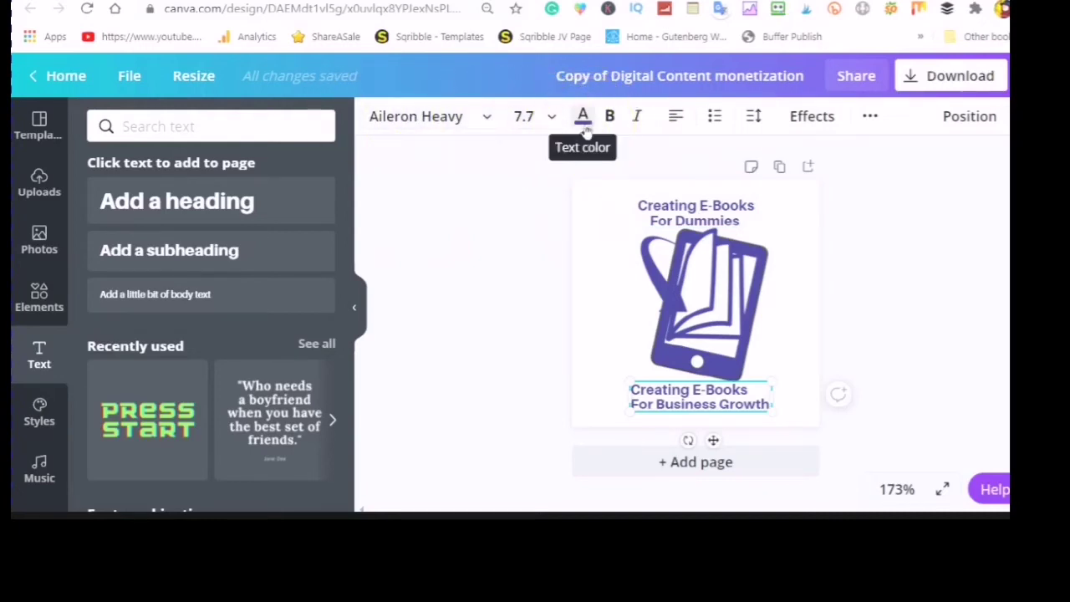
left_click(583, 121)
left_click(583, 119)
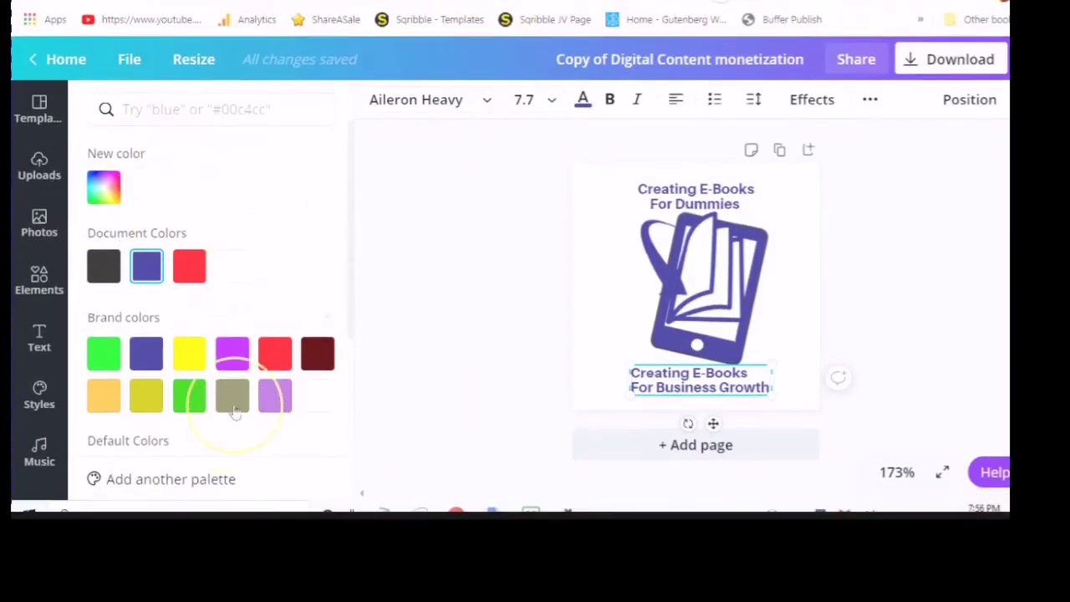
left_click(277, 392)
scroll(279, 392, "down", 2)
scroll(278, 391, "down", 1)
scroll(287, 411, "up", 1)
scroll(267, 351, "up", 2)
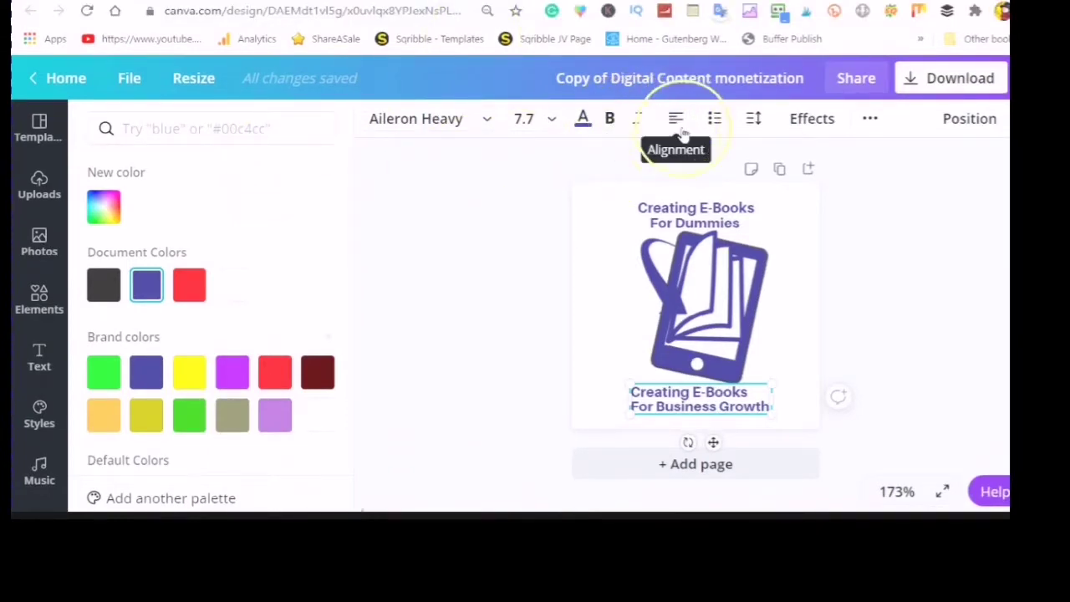
left_click(684, 121)
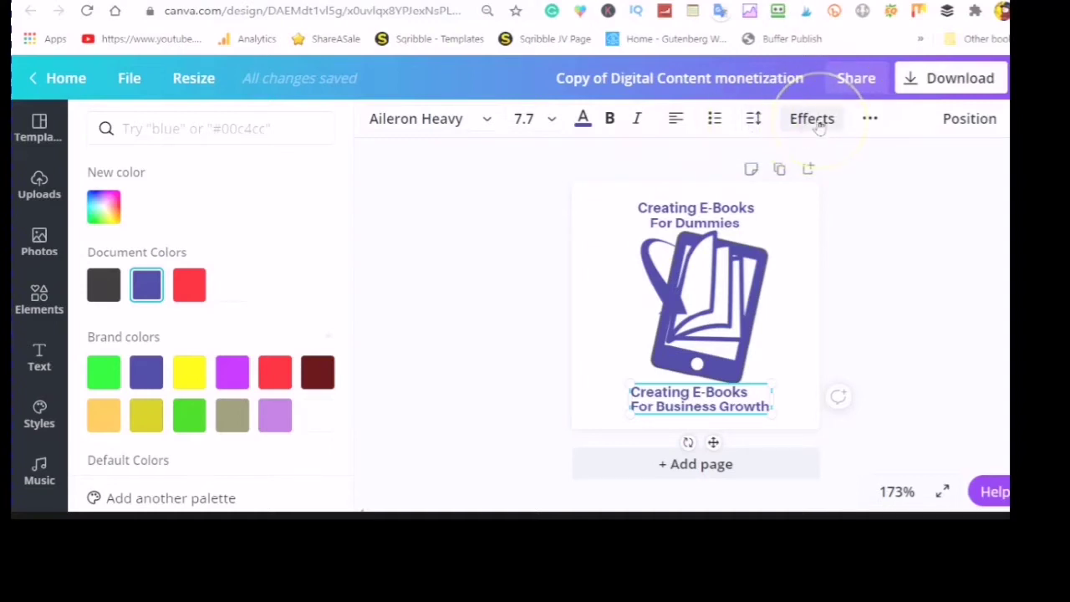
left_click(871, 122)
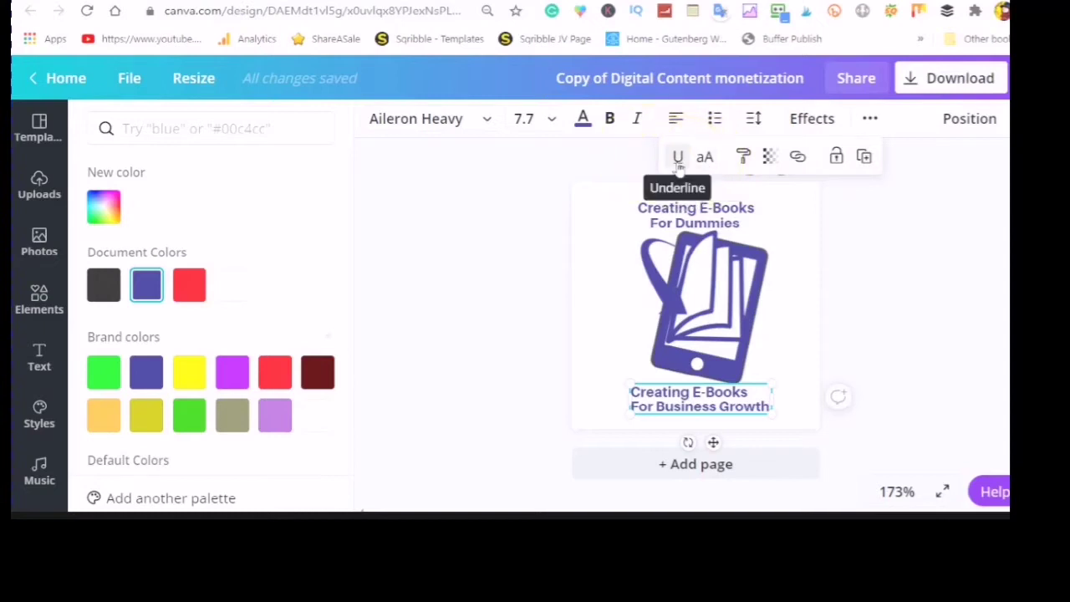
left_click(850, 242)
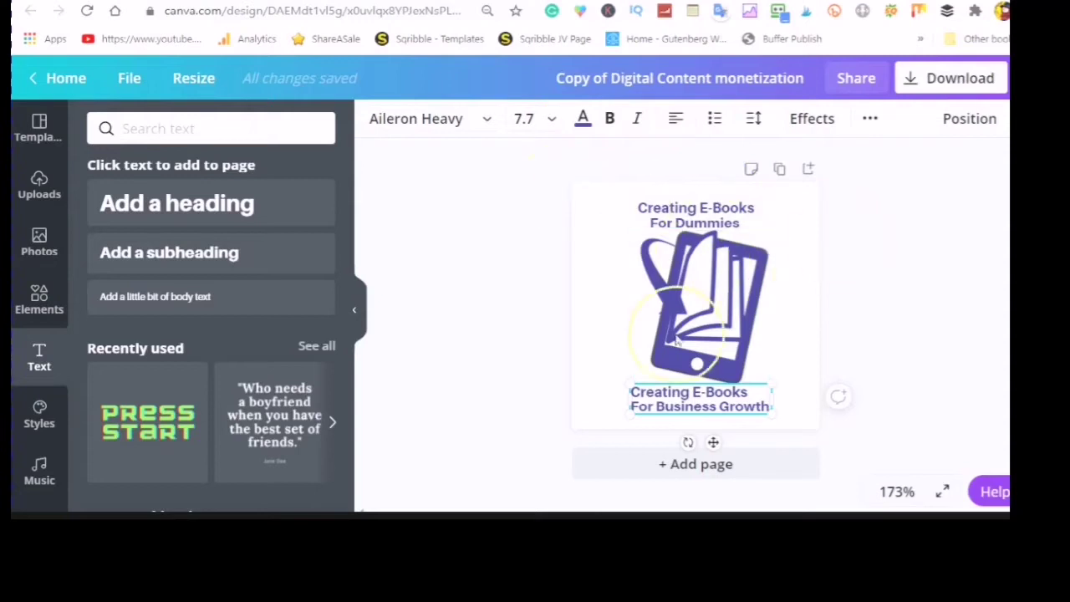
left_click(736, 243)
left_click(930, 122)
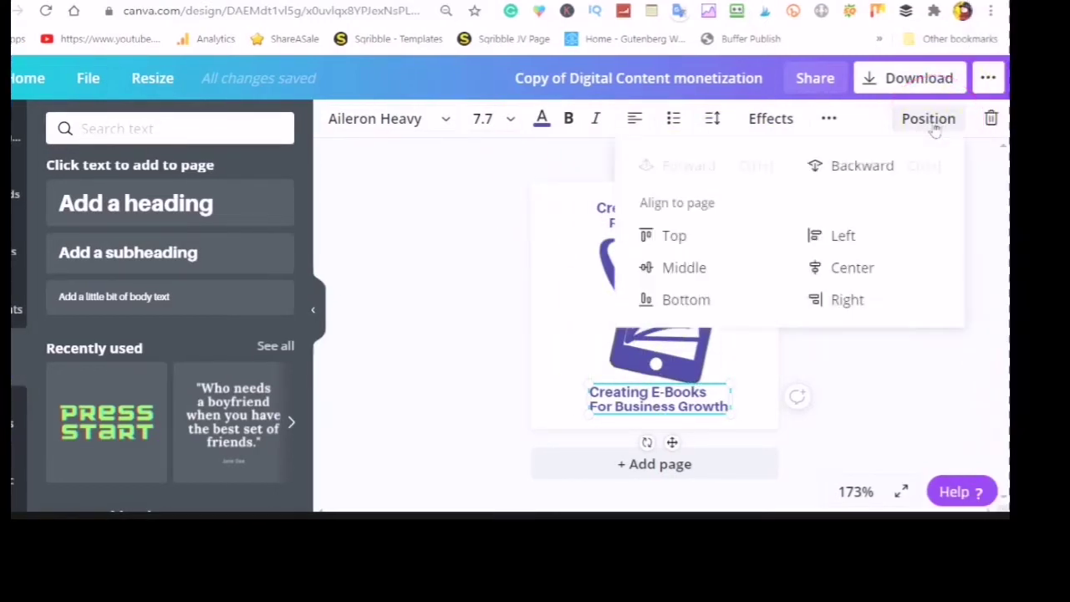
left_click(864, 176)
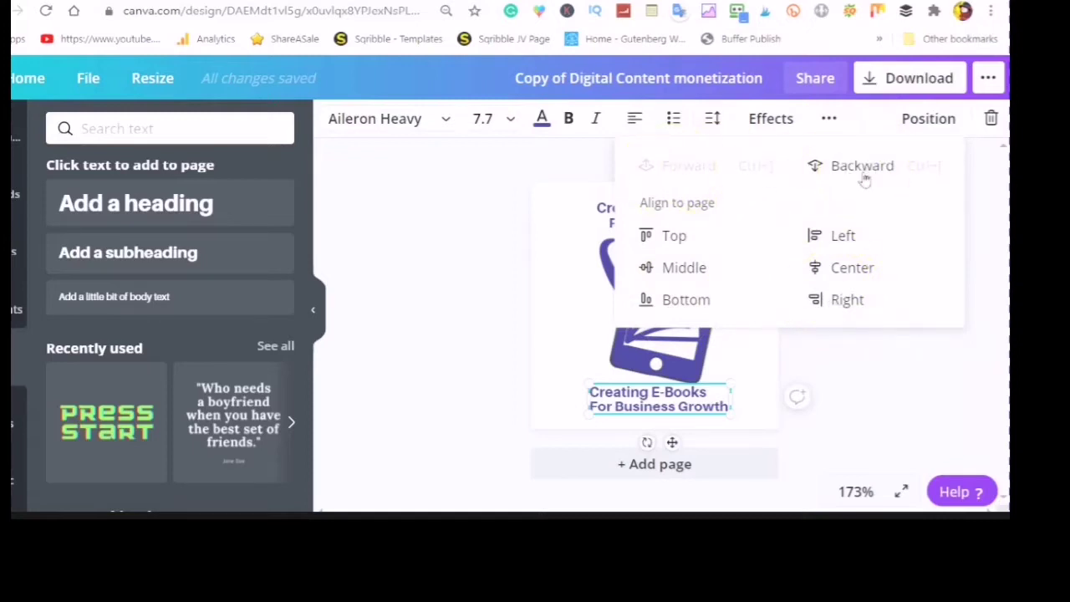
left_click(840, 370)
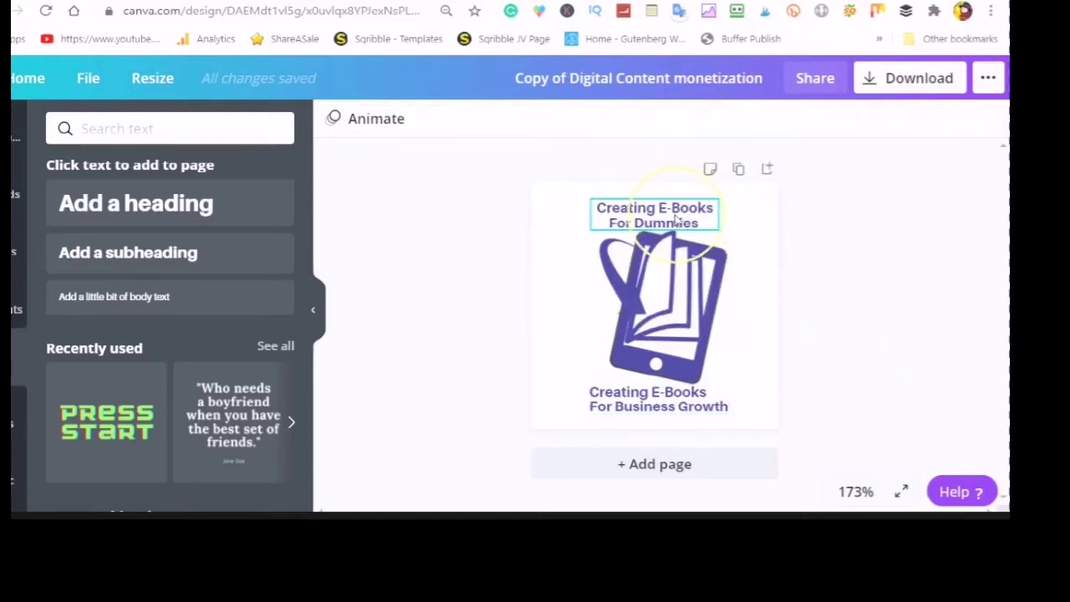
left_click_drag(675, 219, 669, 277)
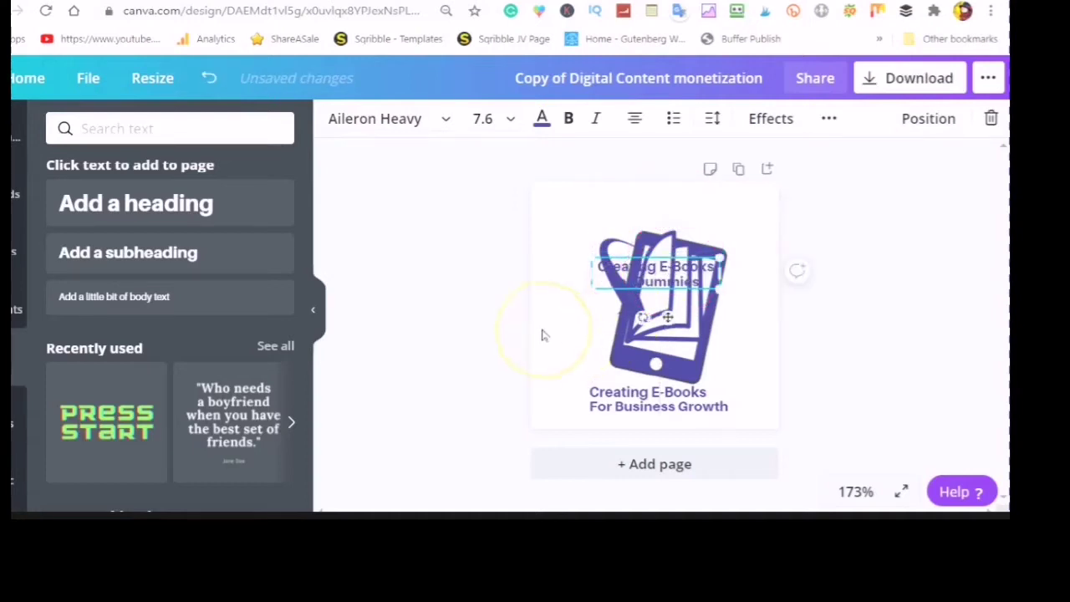
left_click(930, 120)
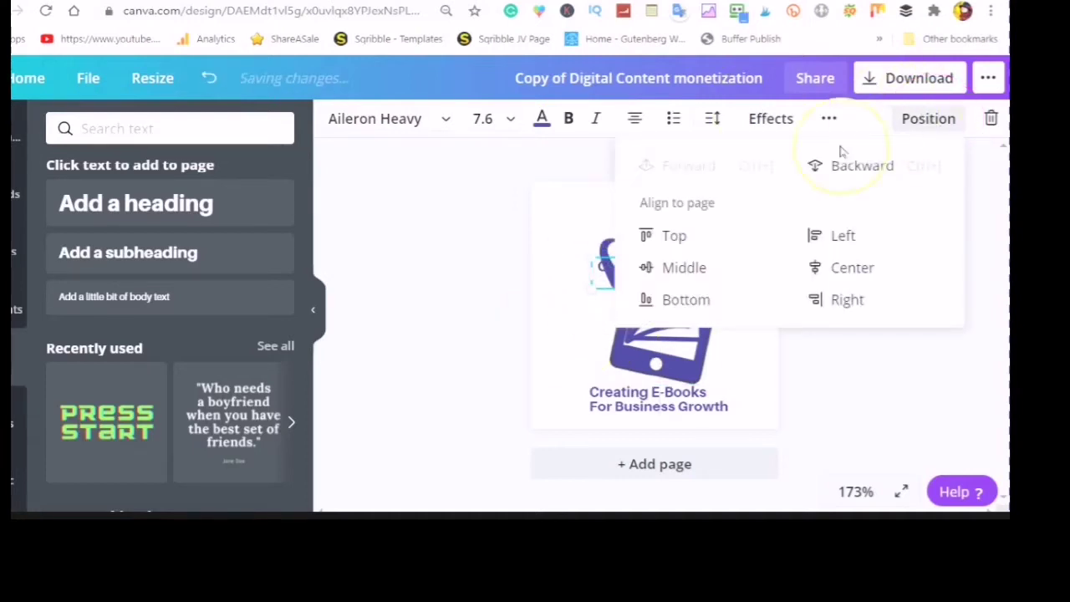
left_click(871, 177)
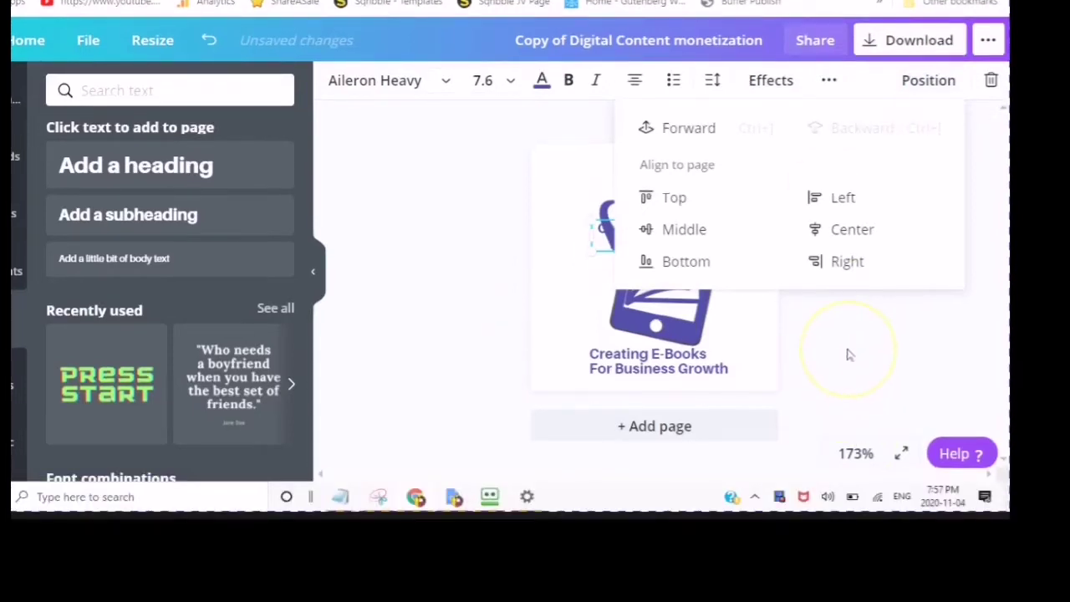
left_click(846, 354)
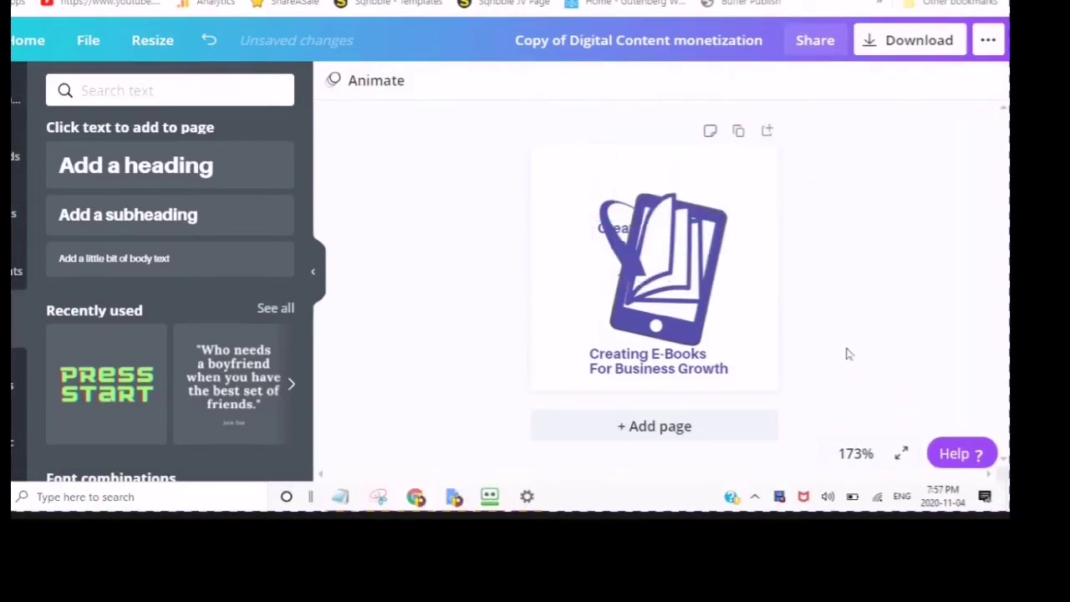
left_click(209, 75)
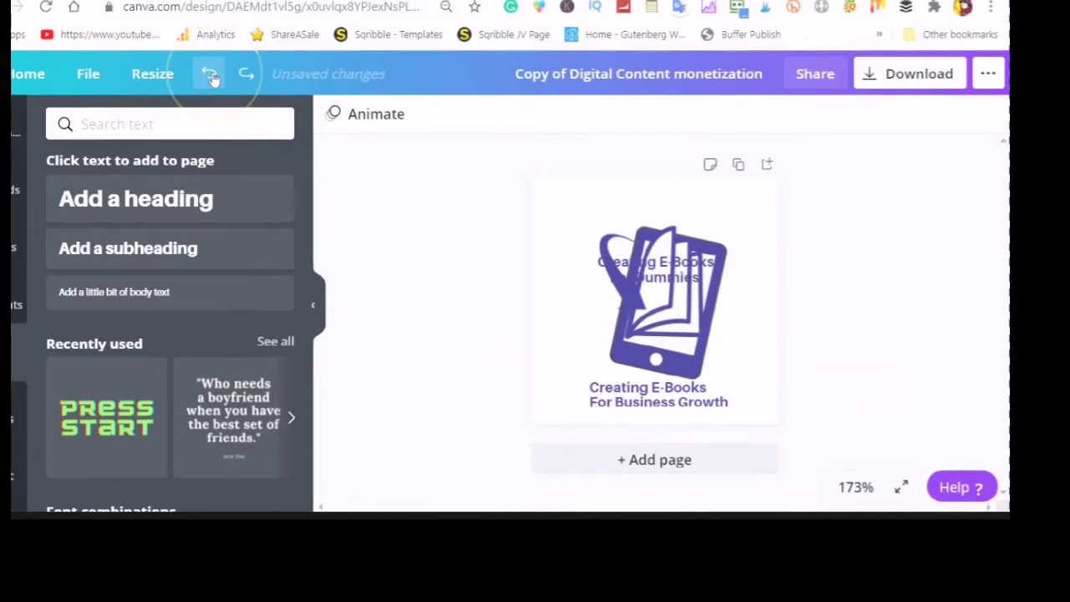
left_click(210, 77)
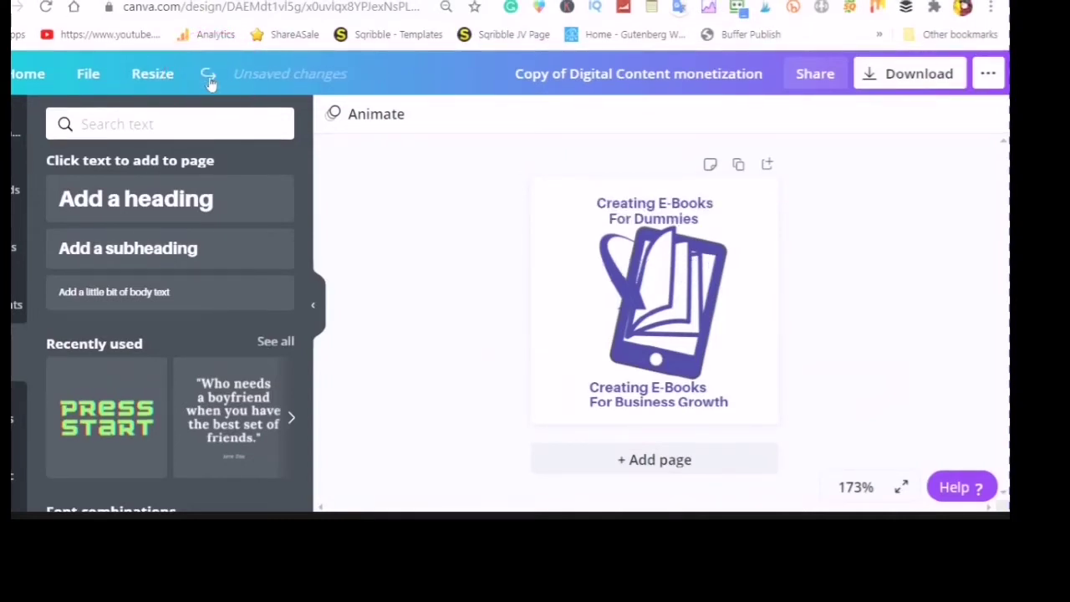
left_click(536, 351)
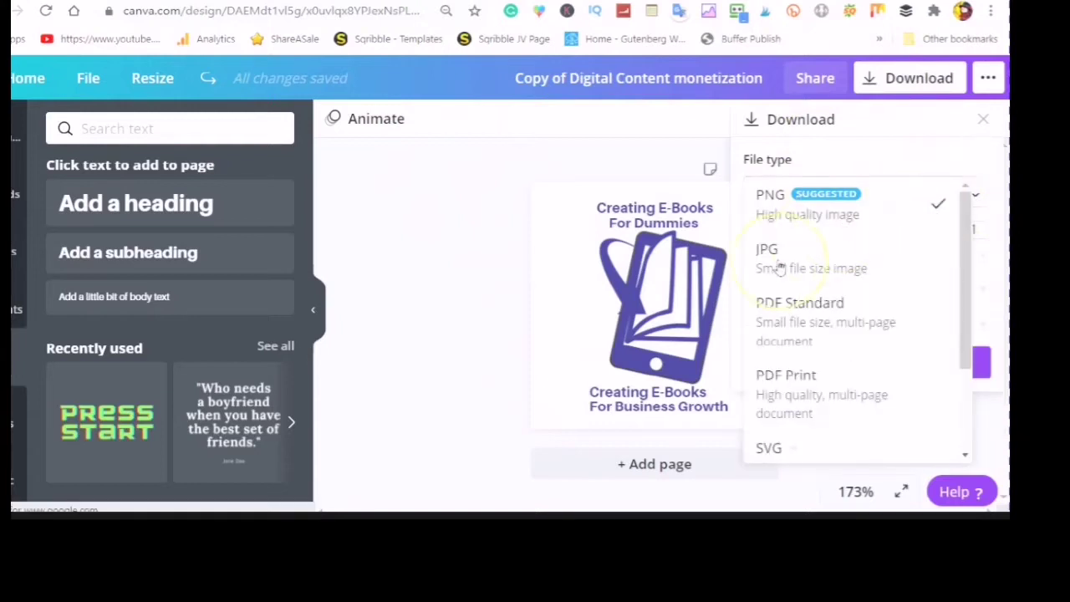
Download the logo design as a JPG, save it to the chosen folder, and resume editing.
left_click(766, 255)
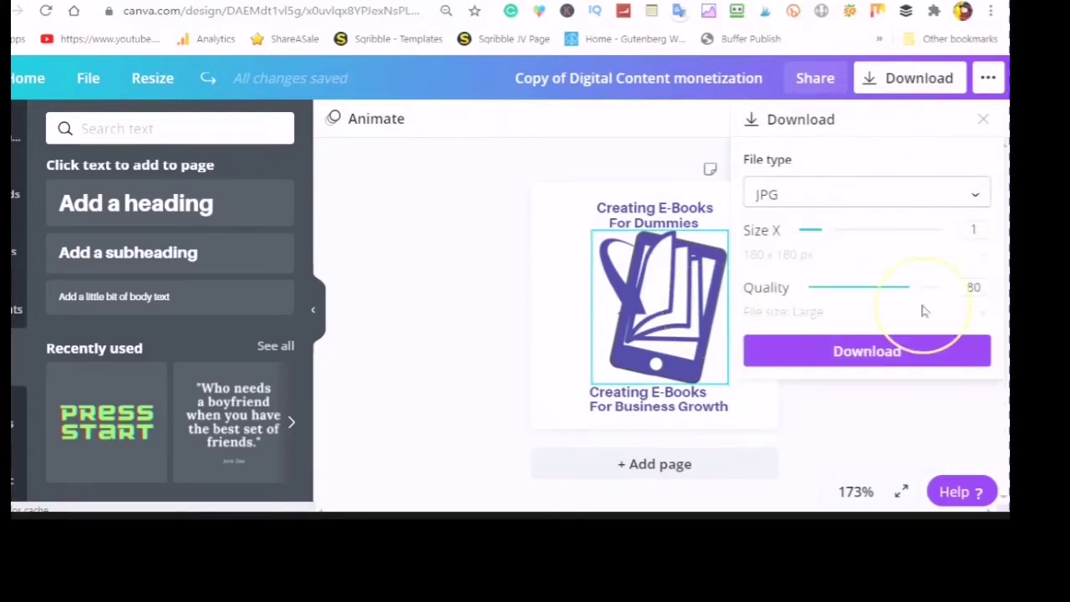
left_click(869, 356)
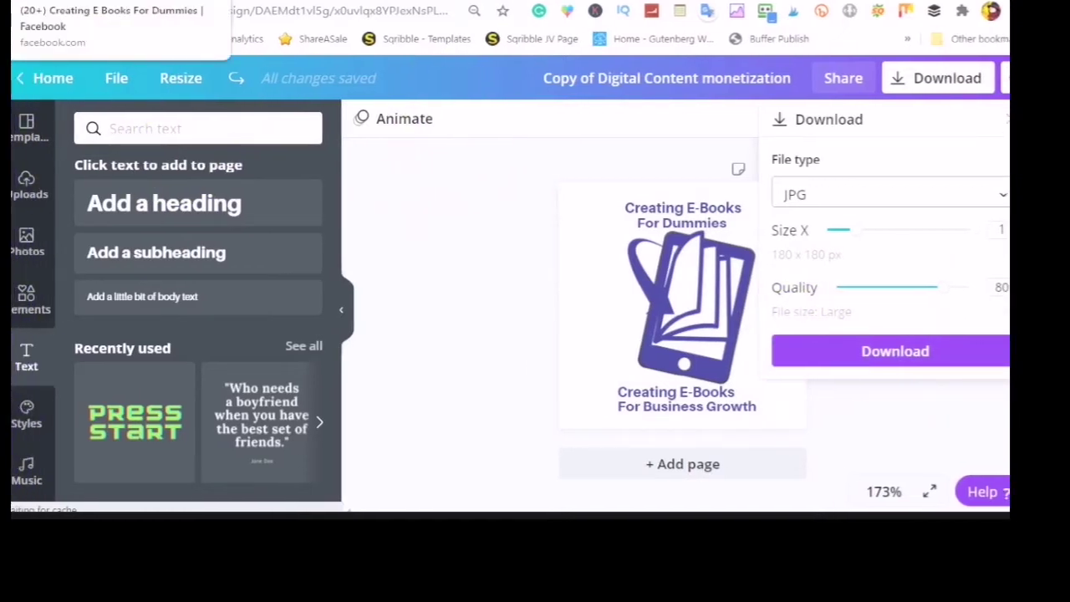
left_click(846, 361)
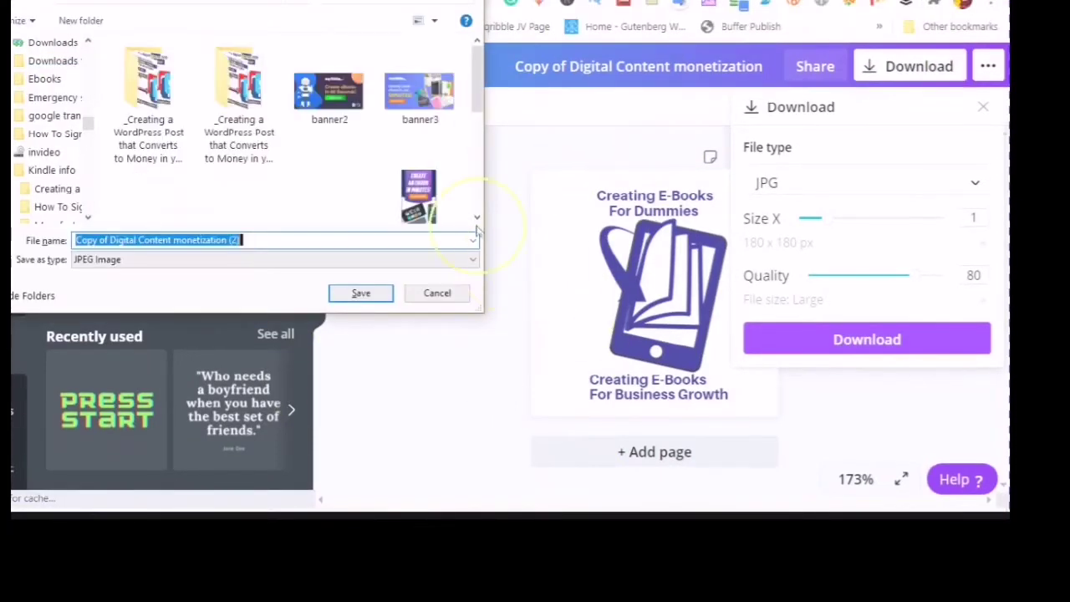
left_click(361, 294)
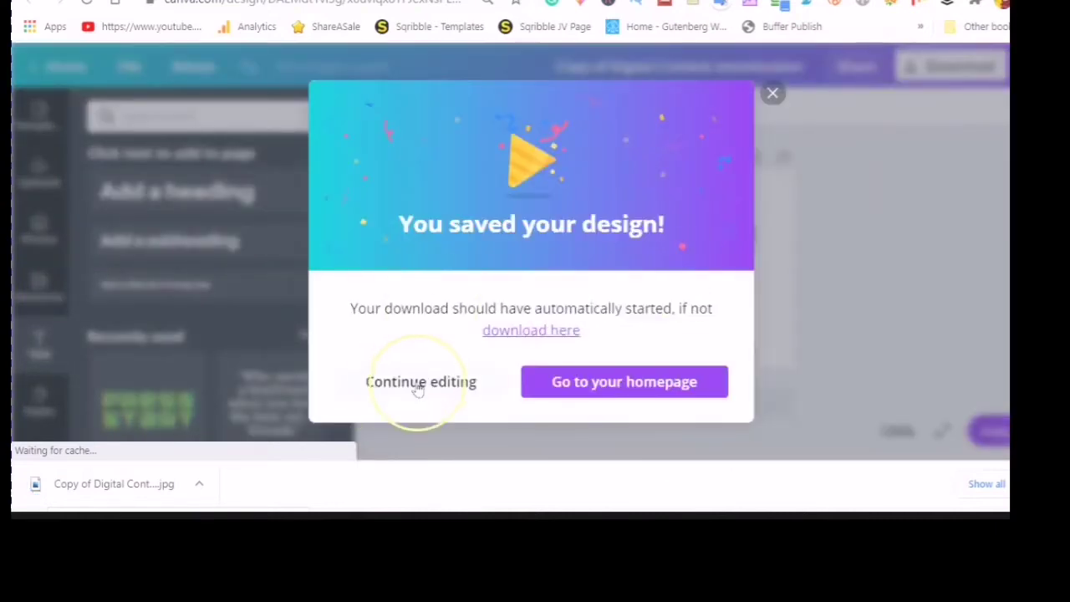
left_click(418, 389)
left_click(418, 389)
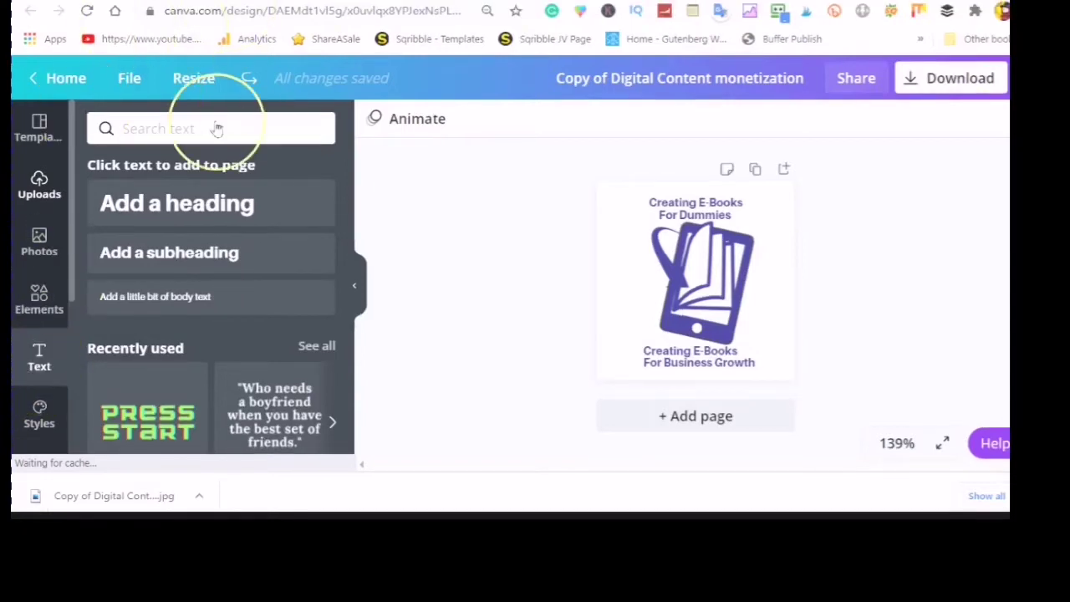
Open the Elements library and scroll through its graphics.
left_click(39, 298)
scroll(46, 322, "down", 3)
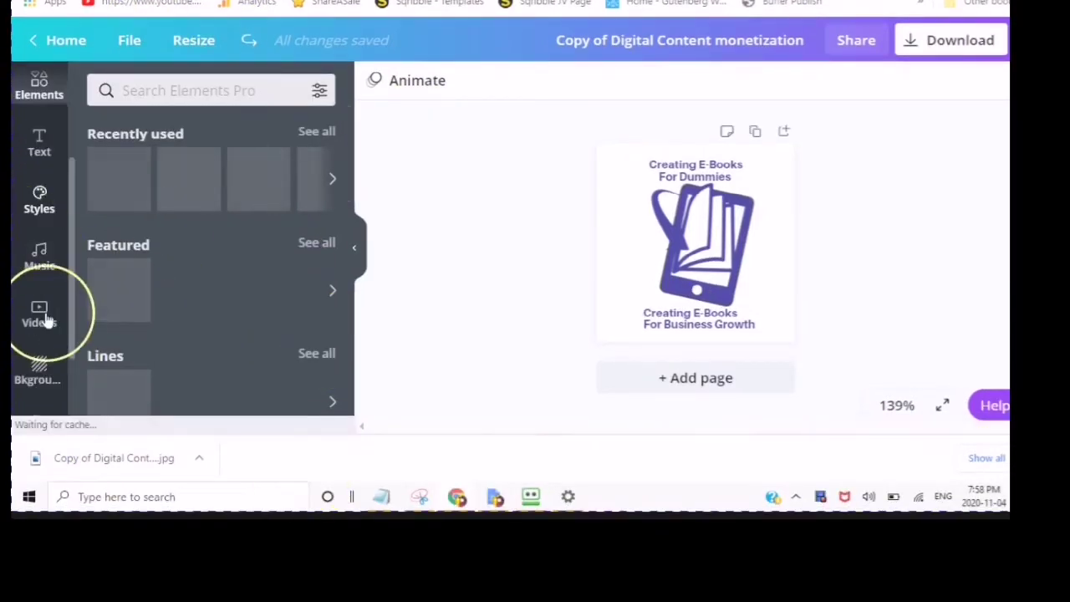
scroll(39, 251, "up", 3)
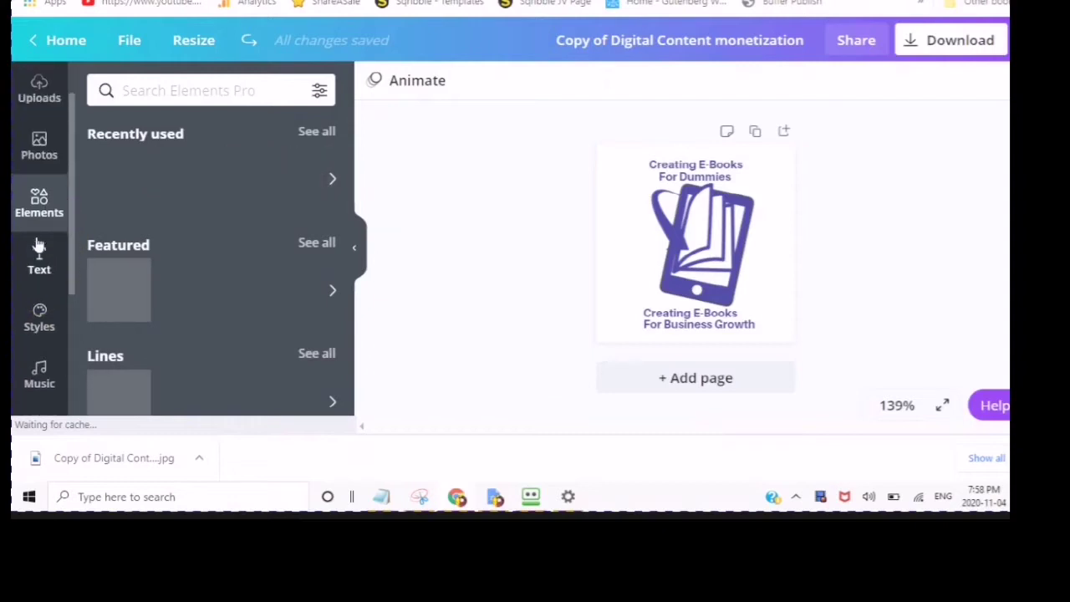
scroll(39, 244, "up", 2)
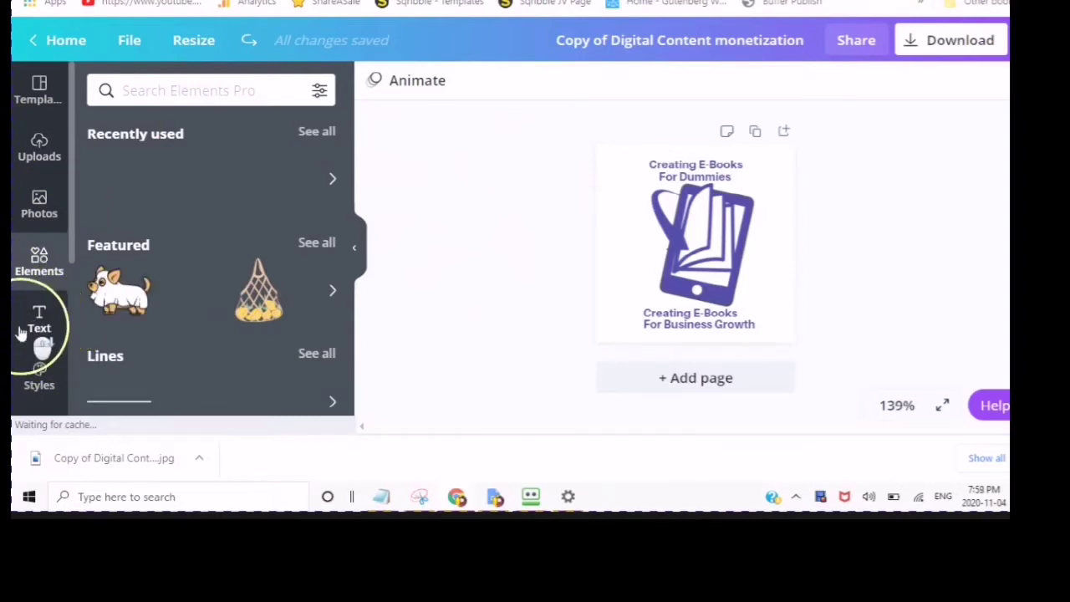
scroll(18, 334, "down", 1)
scroll(20, 318, "down", 1)
scroll(24, 276, "down", 2)
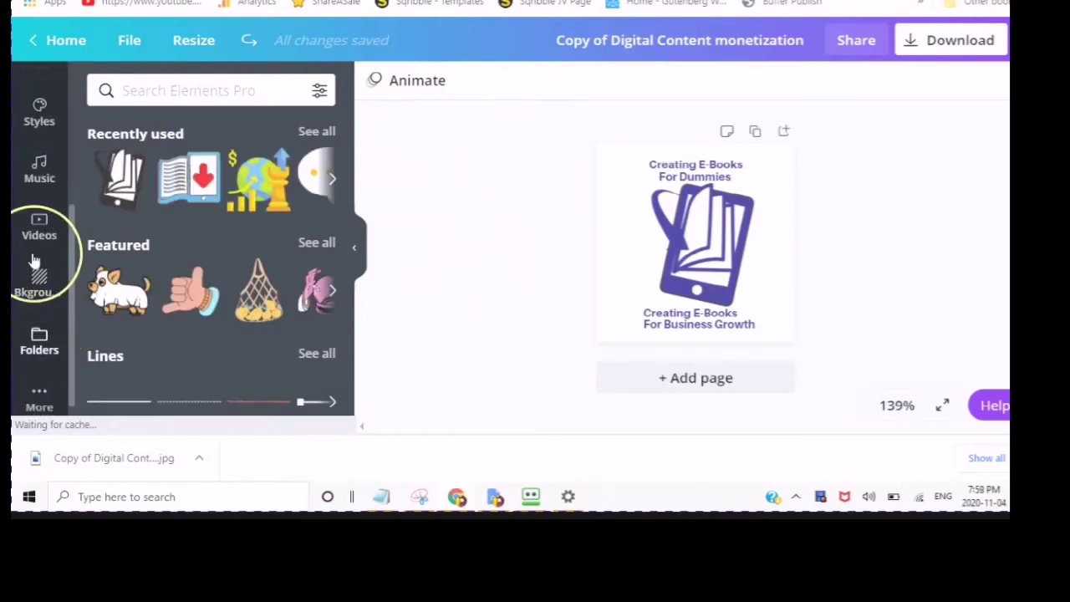
scroll(32, 317, "down", 1)
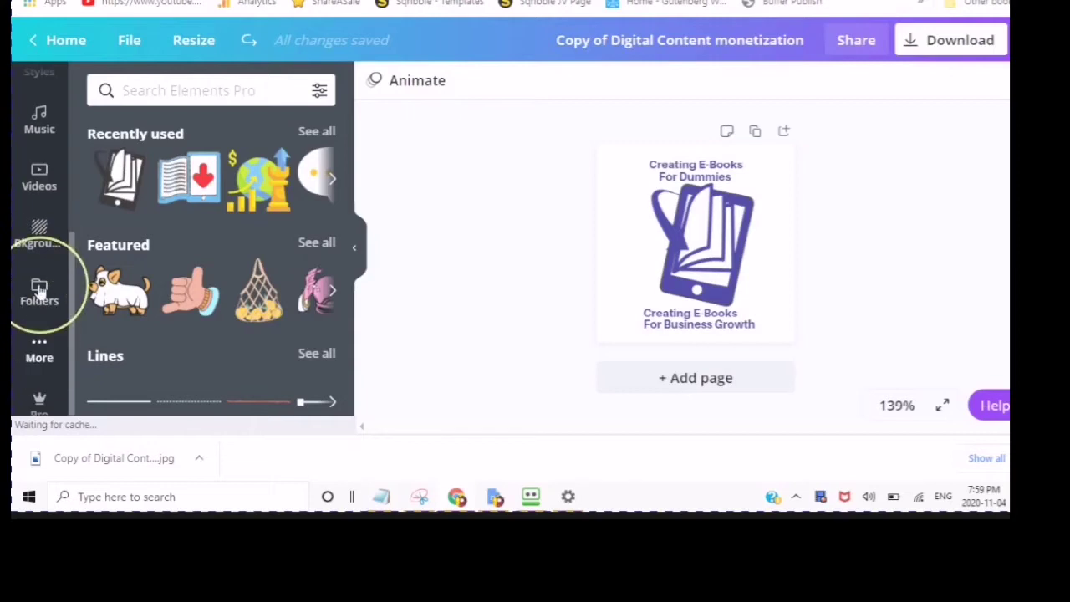
Show the More panel and browse apps such as Charts, Pexels, Pixabay and Facebook.
left_click(39, 349)
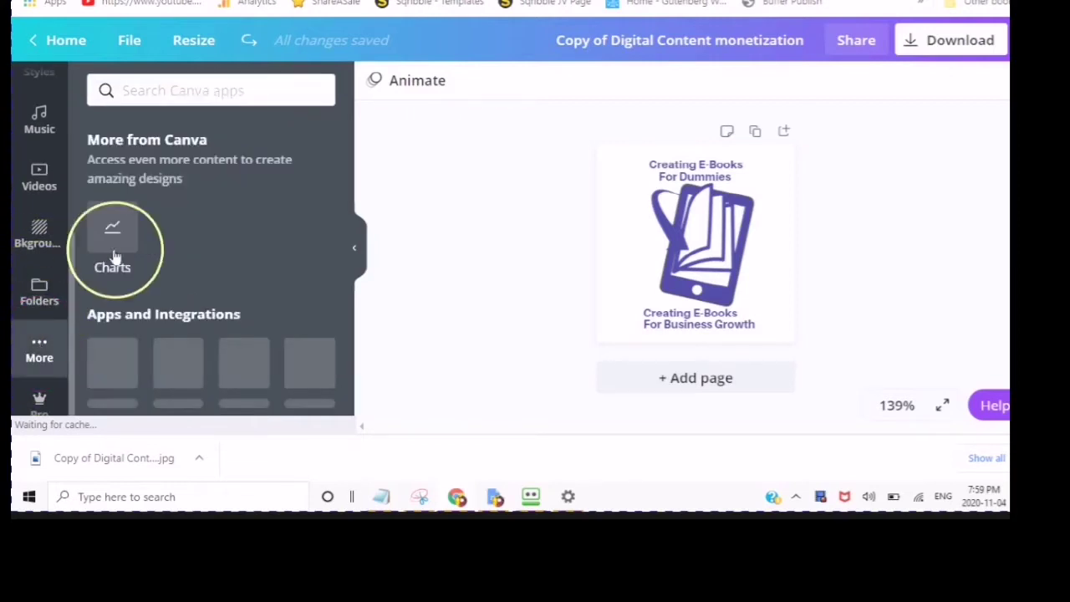
scroll(213, 188, "down", 1)
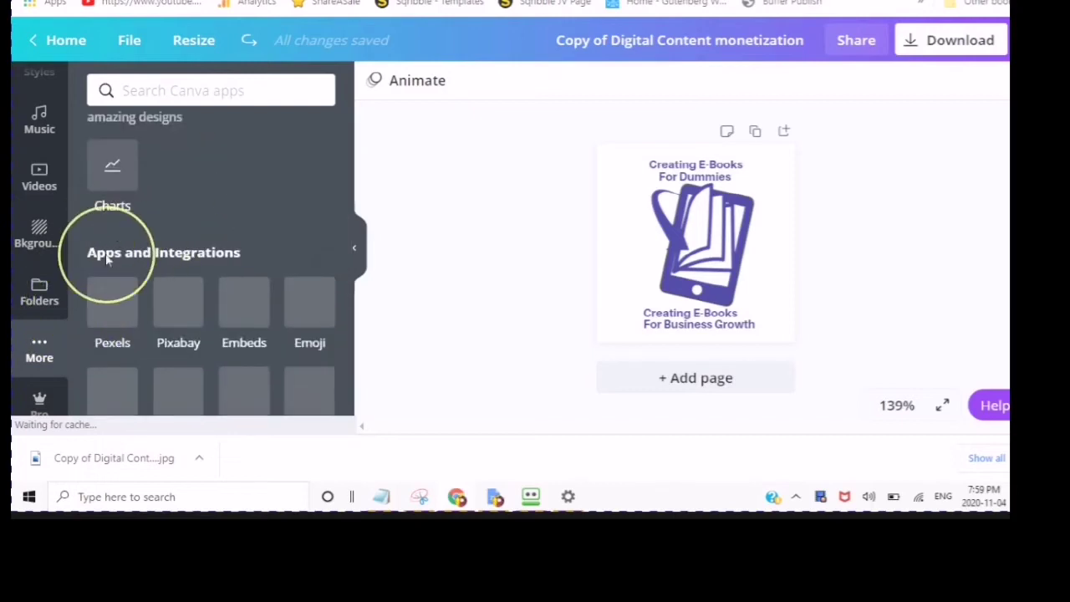
scroll(134, 243, "down", 1)
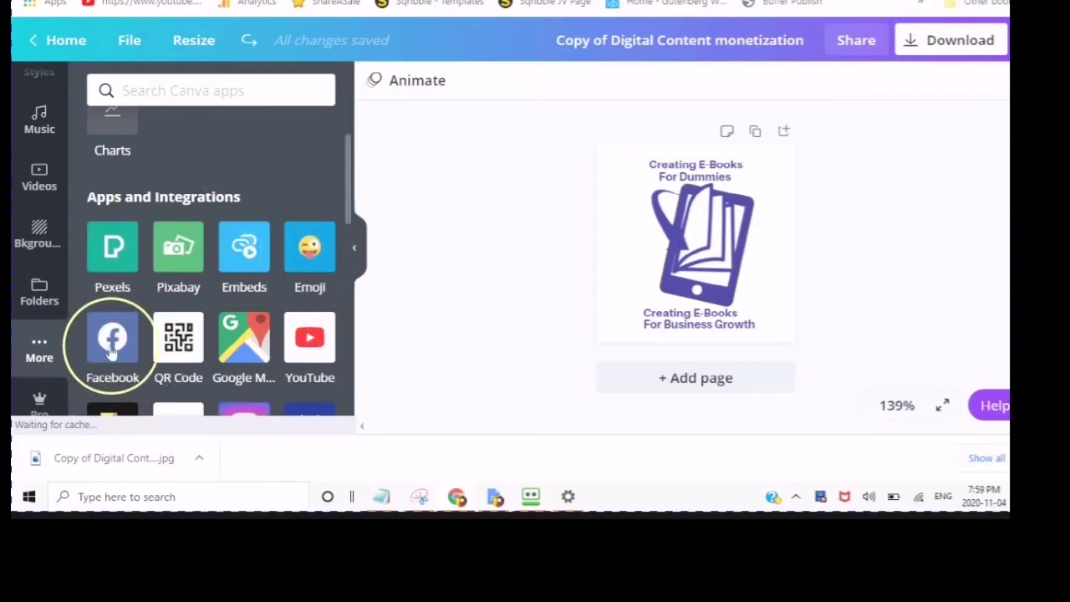
scroll(209, 256, "down", 1)
scroll(209, 261, "down", 1)
scroll(116, 306, "up", 1)
scroll(125, 299, "up", 2)
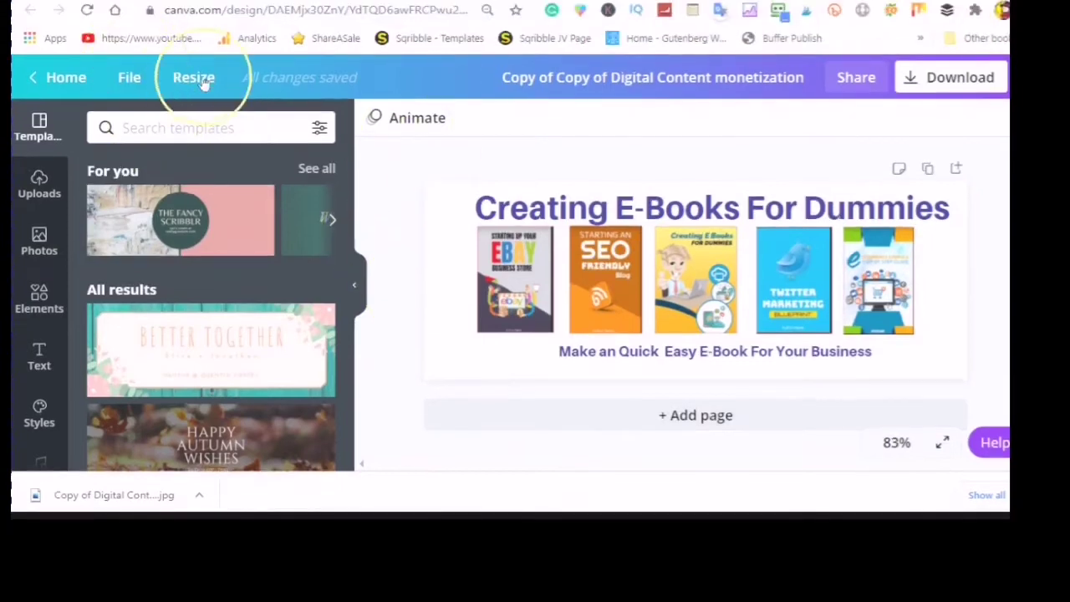
Check the banner design's 820 × 300 px size in the Resize options.
left_click(192, 84)
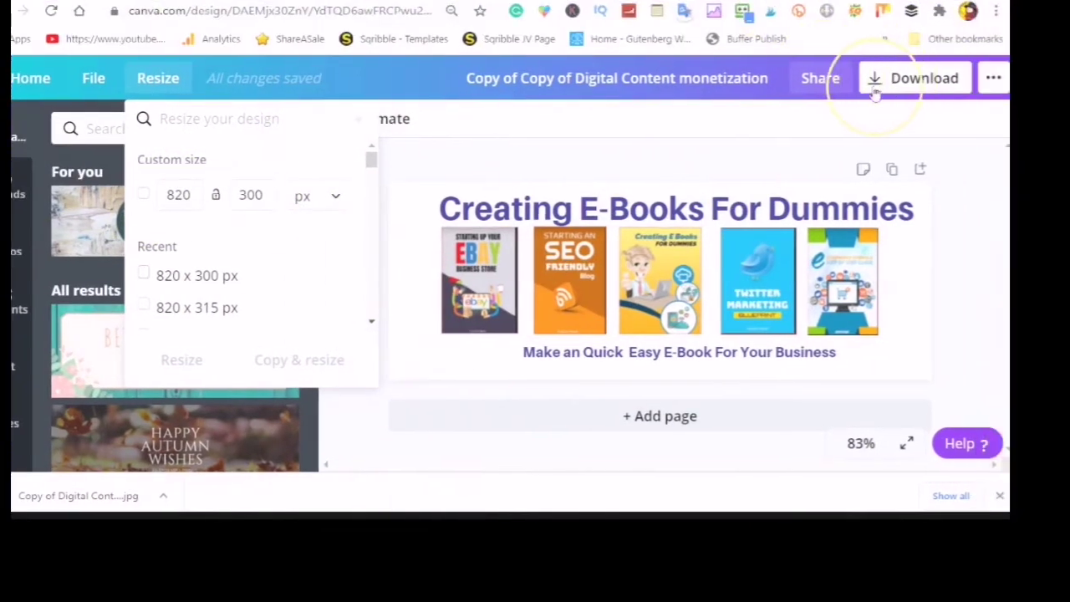
Close the size options and scroll the Templates panel to the Halloween templates.
left_click(461, 162)
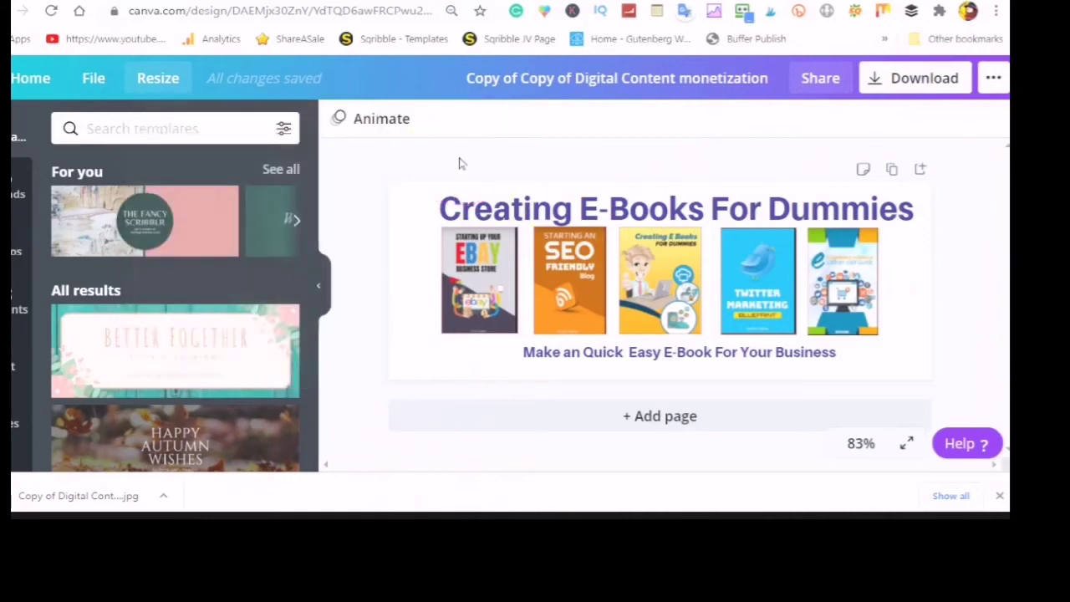
scroll(251, 293, "down", 2)
scroll(237, 343, "down", 2)
scroll(234, 372, "down", 2)
scroll(231, 402, "down", 3)
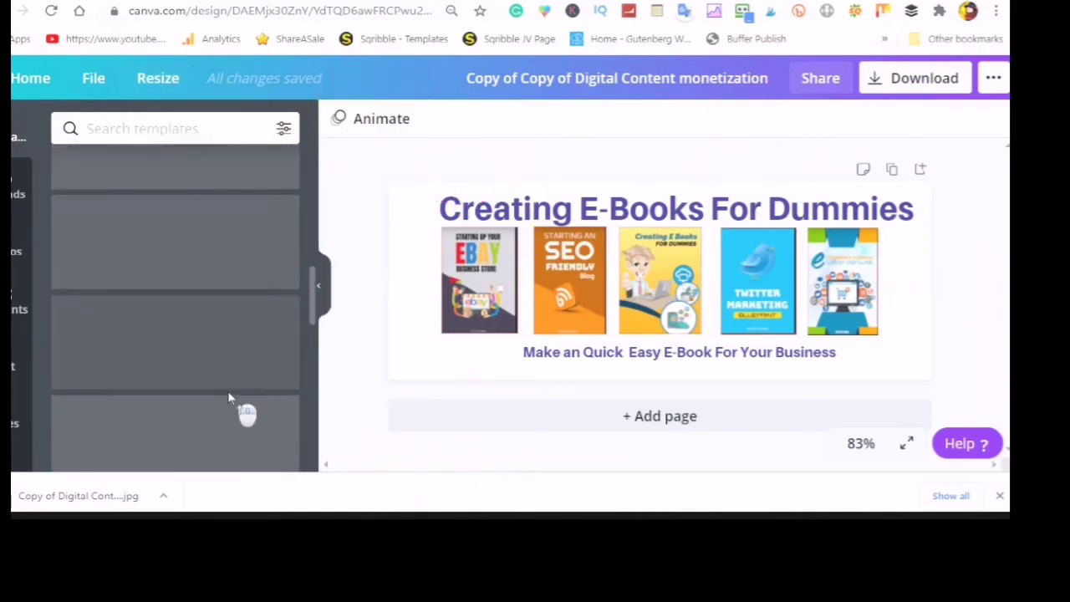
scroll(229, 393, "up", 5)
scroll(246, 238, "up", 2)
scroll(256, 275, "down", 3)
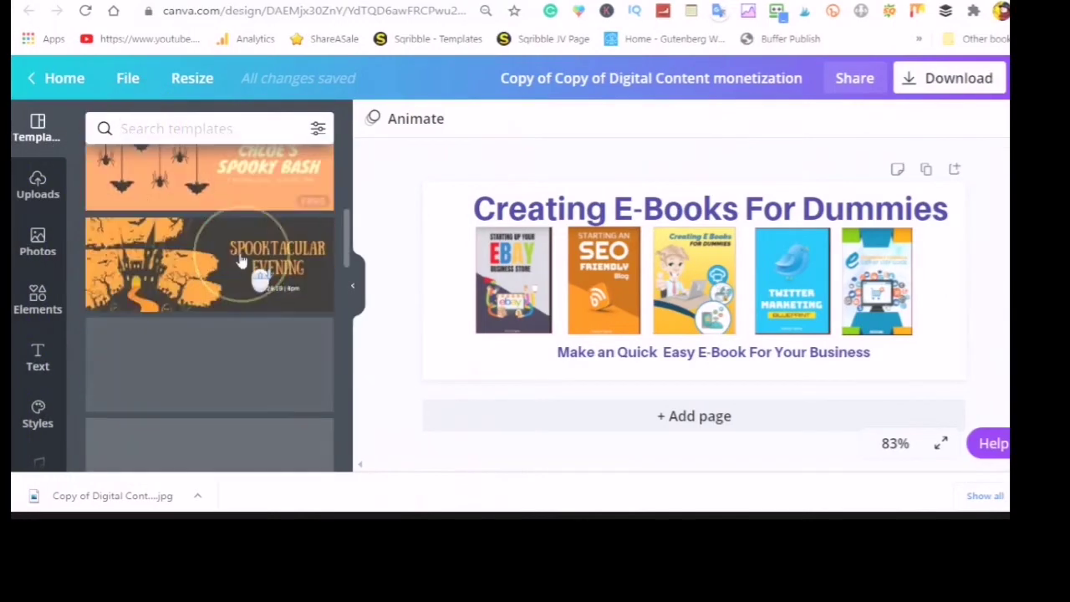
scroll(239, 258, "down", 3)
scroll(240, 263, "down", 2)
scroll(240, 263, "down", 3)
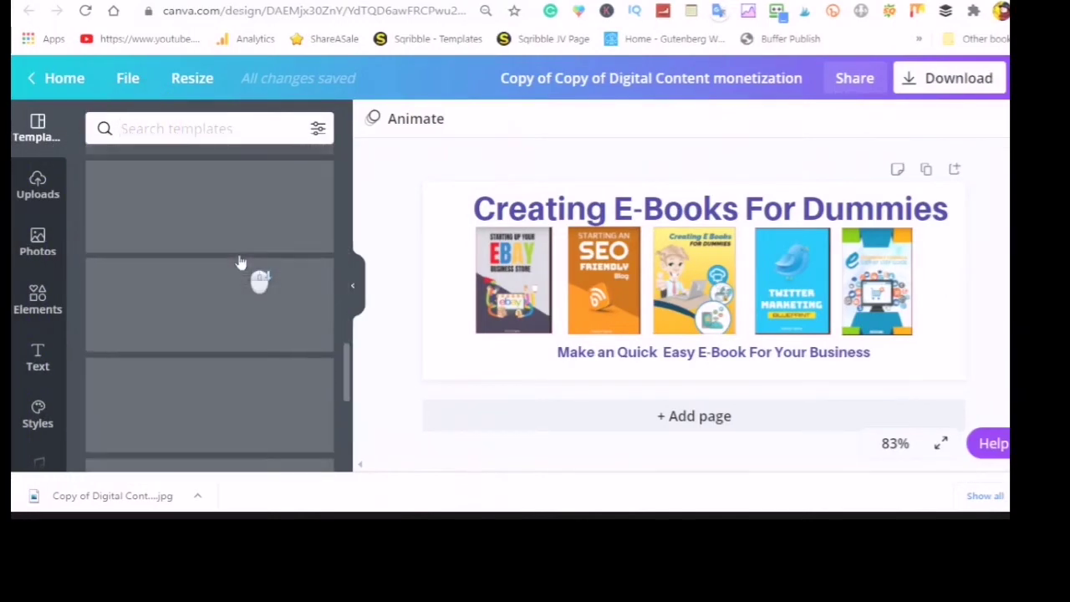
Add the Spooktacular Evening template to the banner as a new second page.
left_click(234, 401)
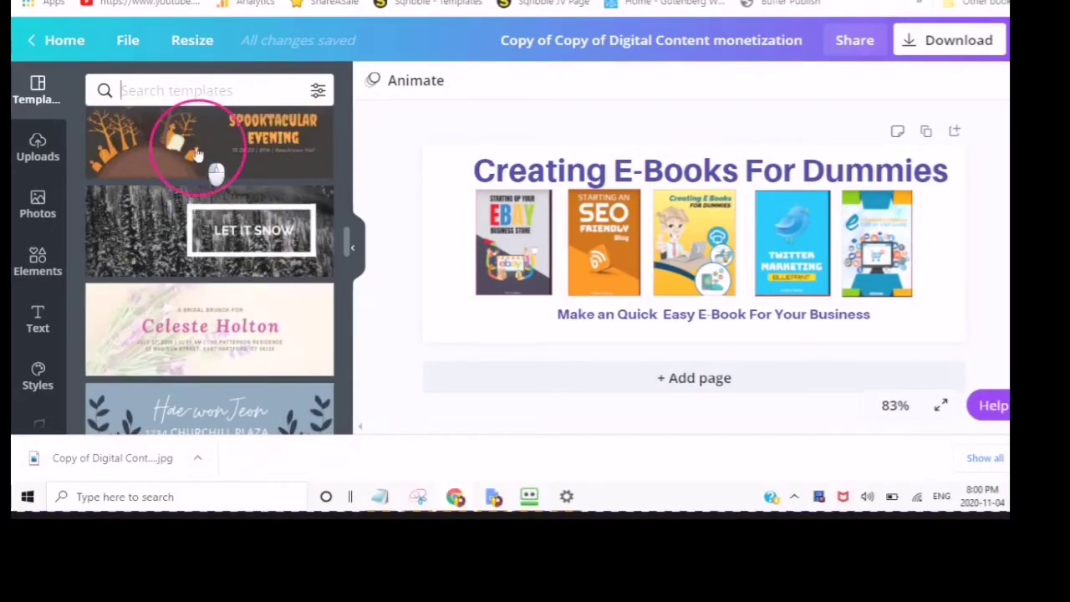
left_click(197, 155)
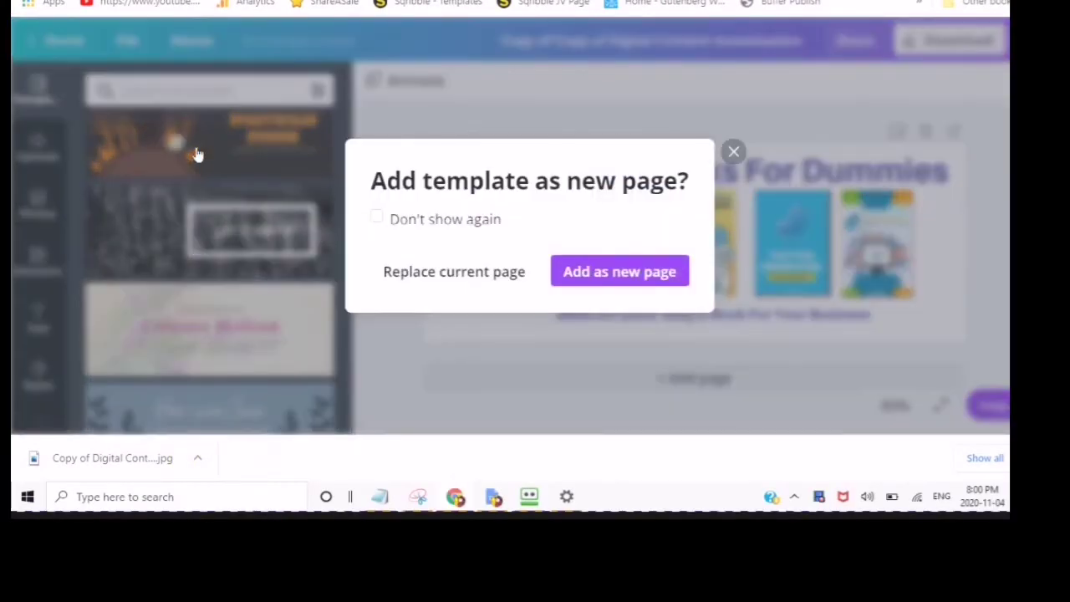
left_click(621, 270)
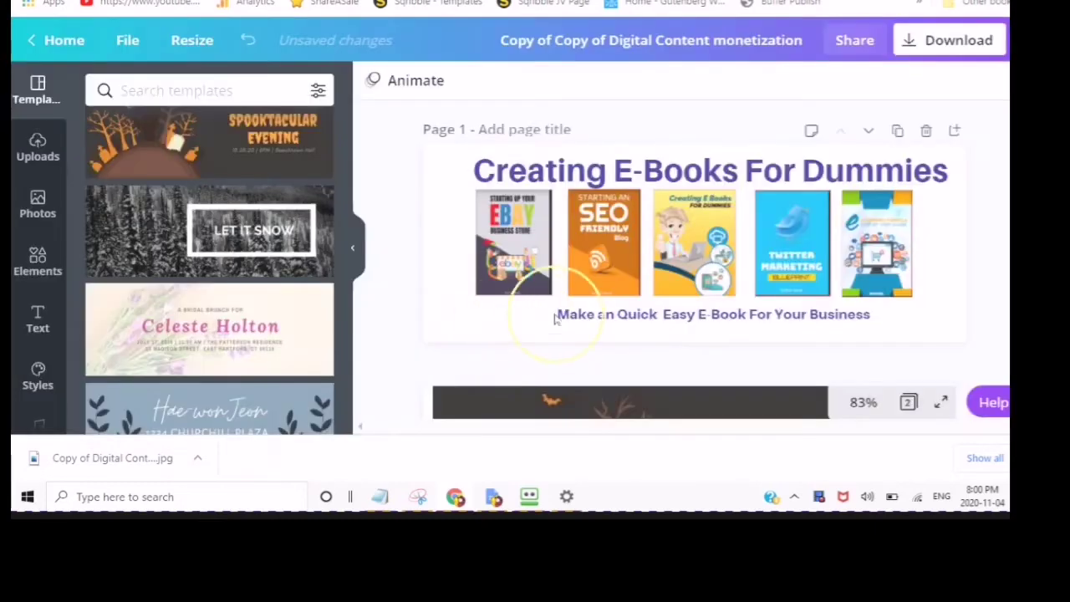
Add a 'y' to the headline and resize its text box so the date line shows.
scroll(557, 328, "down", 3)
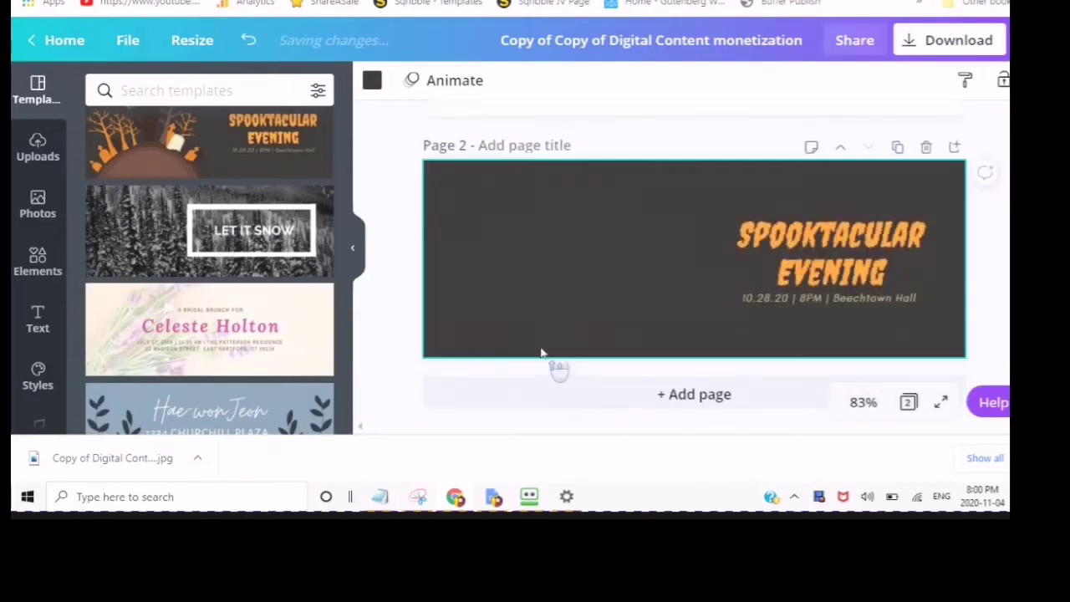
scroll(895, 334, "up", 2)
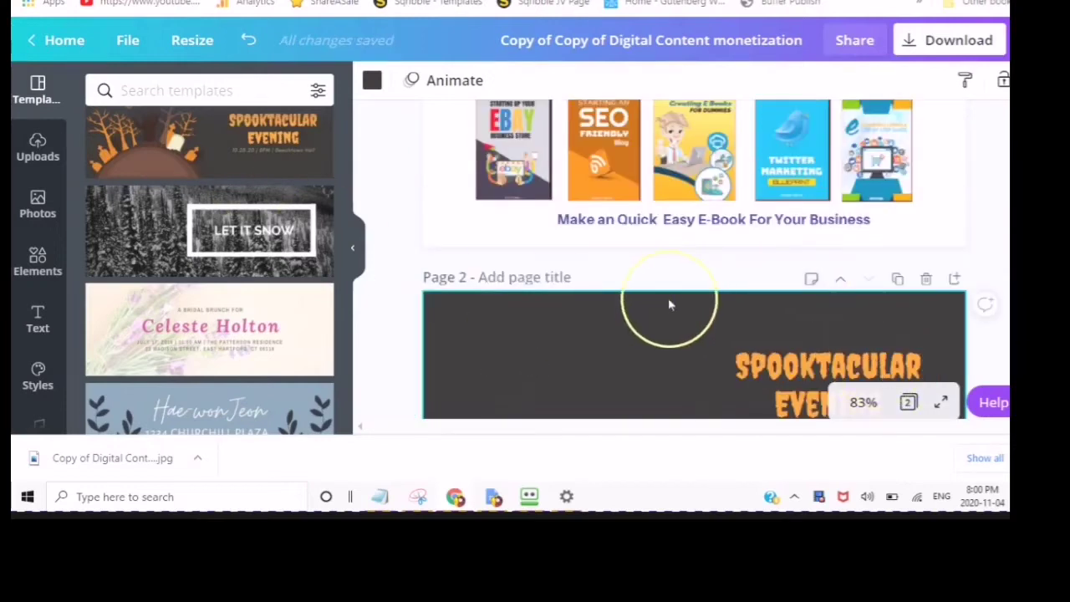
scroll(662, 315, "down", 1)
scroll(663, 311, "down", 1)
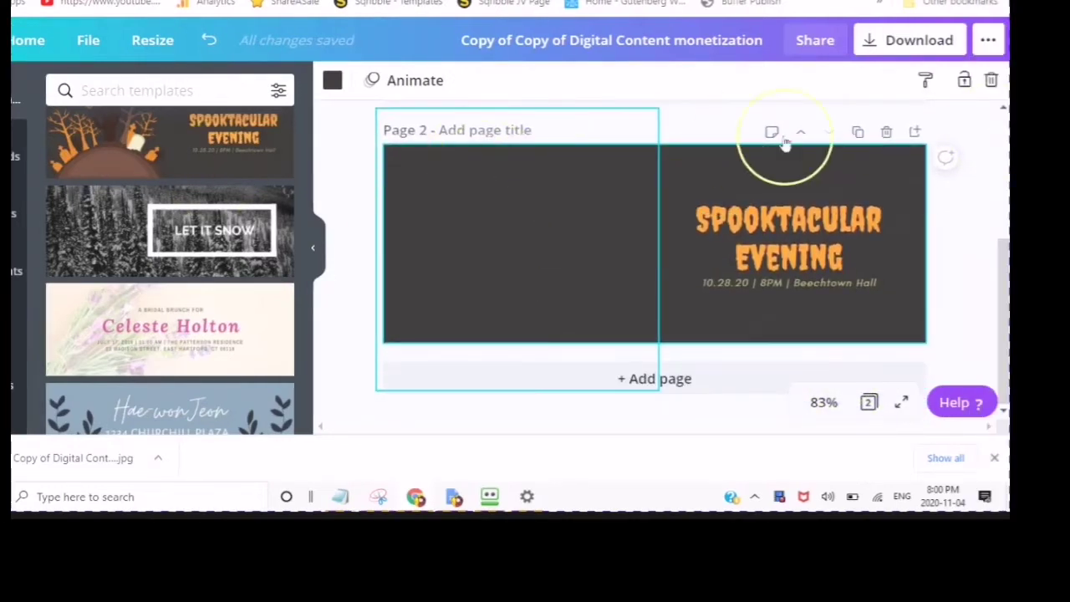
left_click(851, 227)
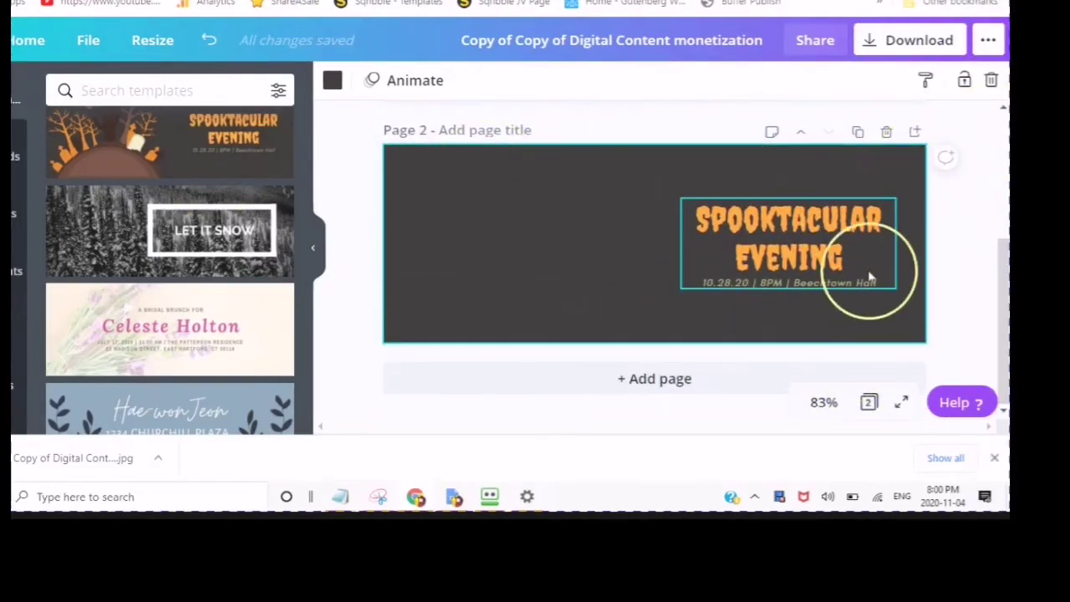
left_click(778, 237)
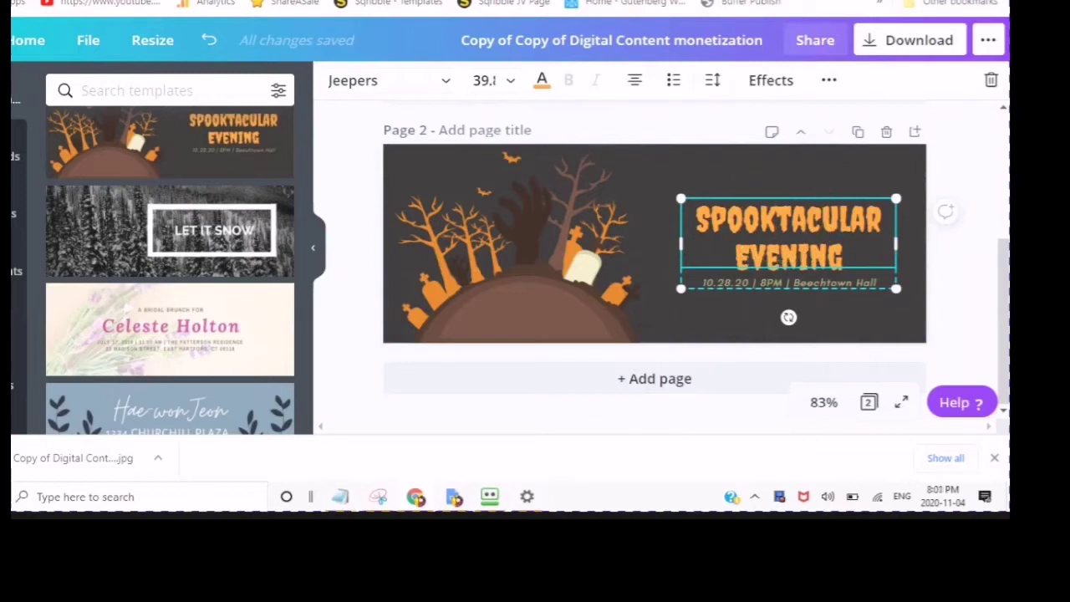
type("y")
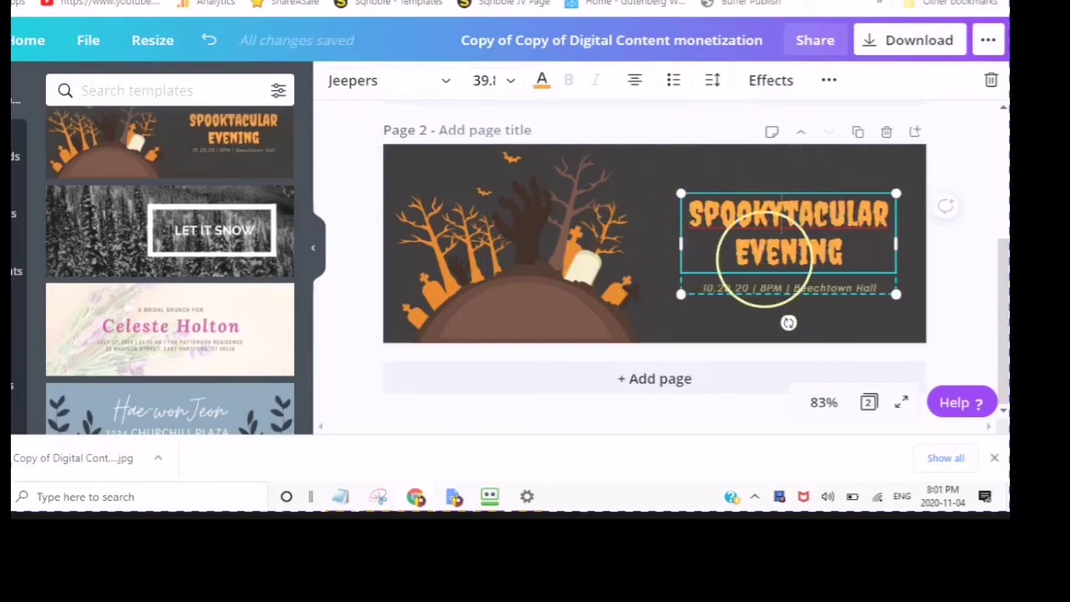
left_click(666, 302)
left_click_drag(667, 302, 611, 317)
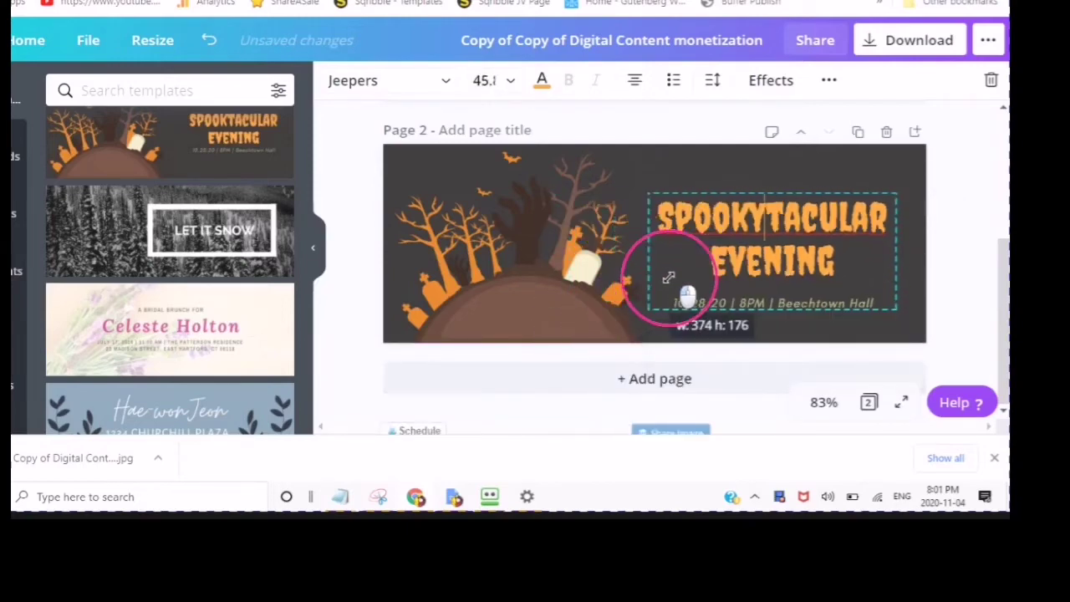
left_click_drag(611, 317, 577, 318)
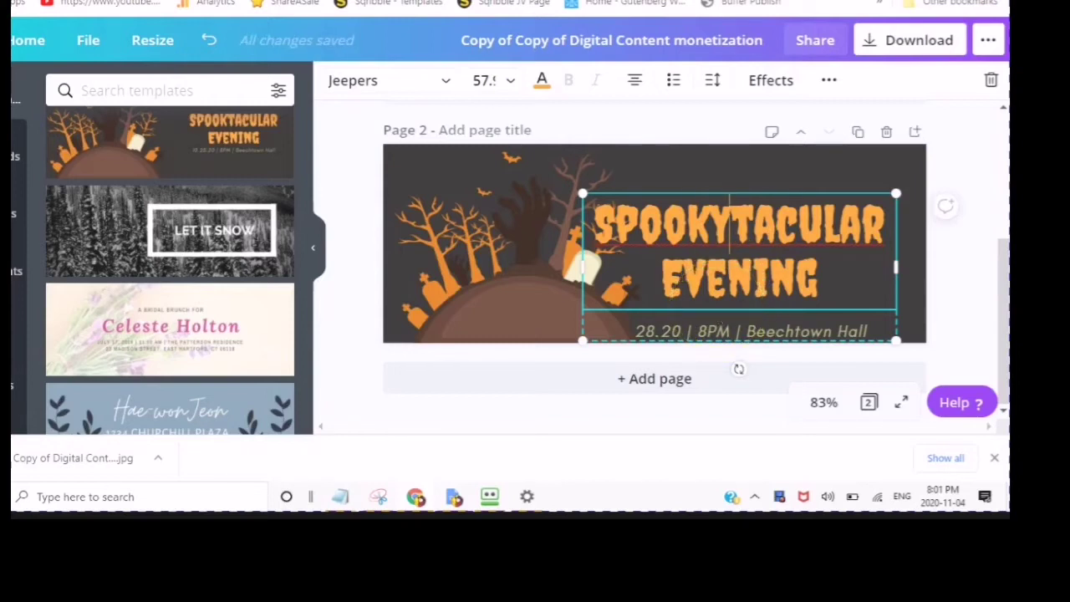
Shrink the date line and move the title and date block to the banner's right side.
left_click(721, 343)
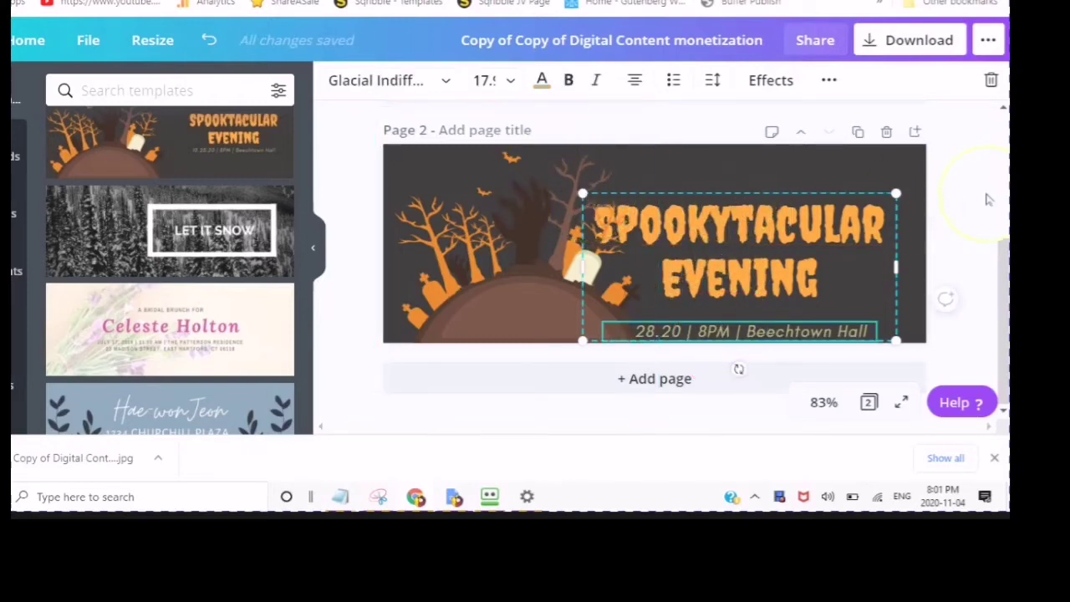
mouse_move(894, 194)
left_mouse_down()
mouse_move(731, 306)
mouse_move(928, 191)
mouse_move(884, 232)
mouse_move(836, 215)
mouse_move(850, 215)
left_mouse_up()
mouse_move(701, 290)
left_mouse_down()
mouse_move(760, 250)
mouse_move(738, 246)
left_mouse_up()
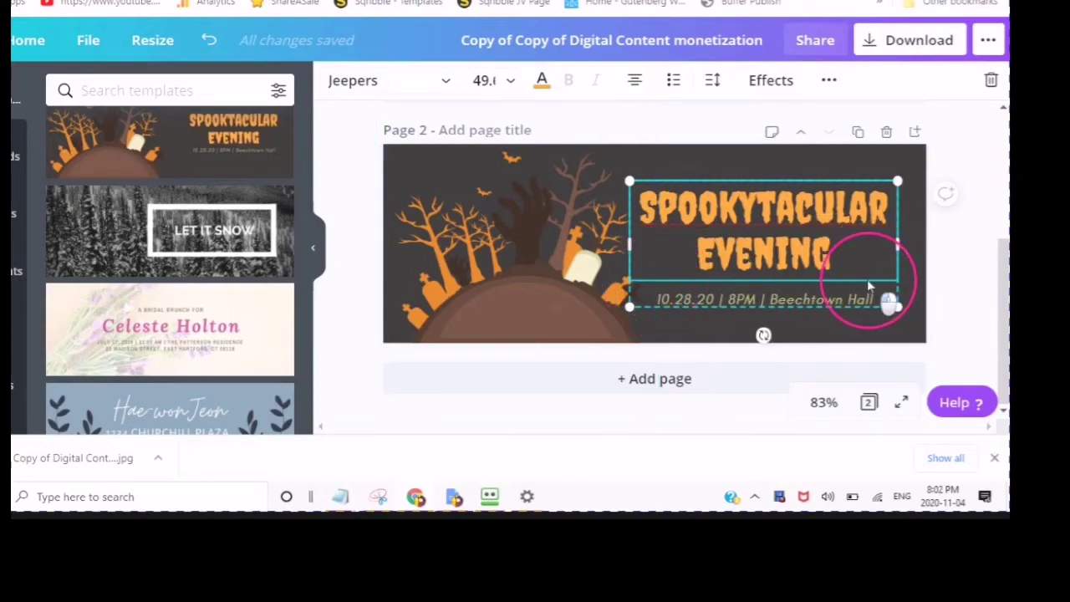
mouse_move(869, 286)
left_mouse_down()
mouse_move(581, 275)
mouse_move(837, 235)
mouse_move(879, 263)
mouse_move(834, 267)
mouse_move(891, 277)
mouse_move(844, 277)
mouse_move(891, 263)
left_mouse_up()
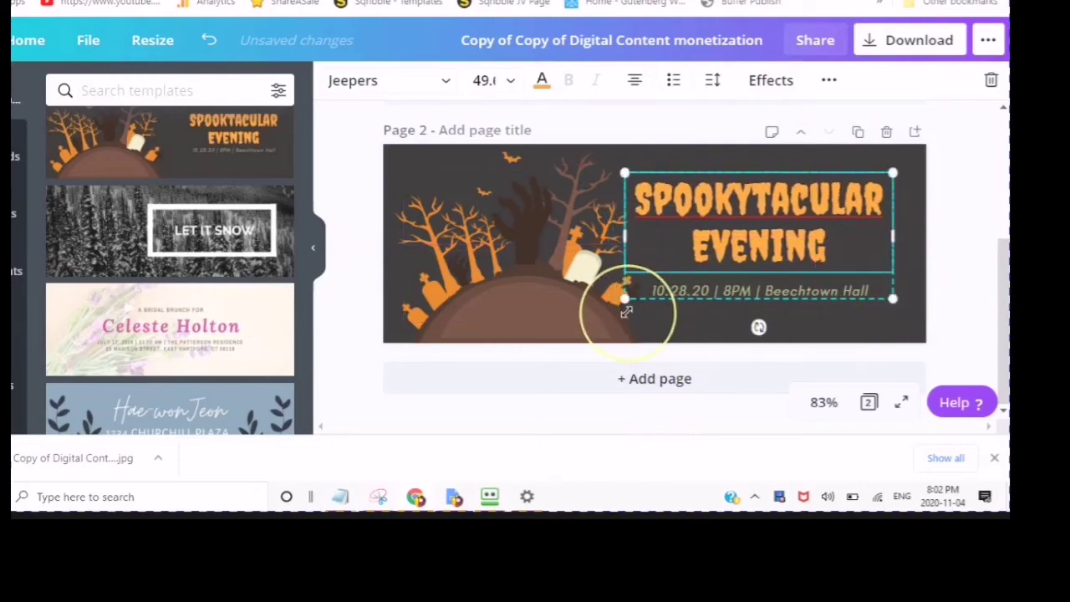
left_click(636, 301)
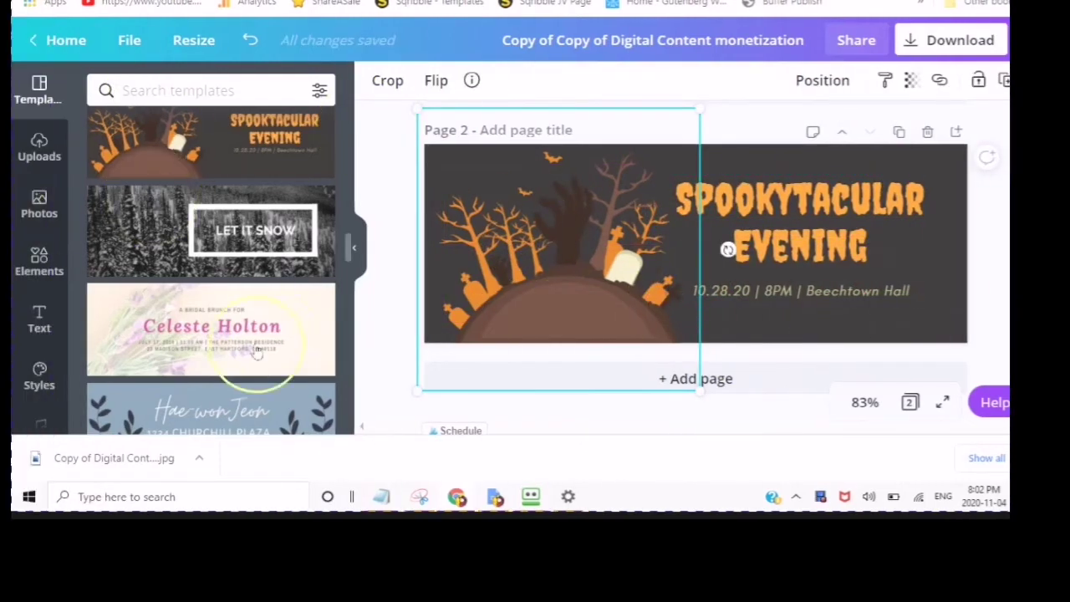
Pass through the Uploads panel, then open Photos and scroll through the stock photo results.
scroll(242, 289, "down", 1)
scroll(215, 335, "down", 3)
scroll(239, 346, "down", 1)
scroll(235, 334, "down", 2)
left_click(40, 156)
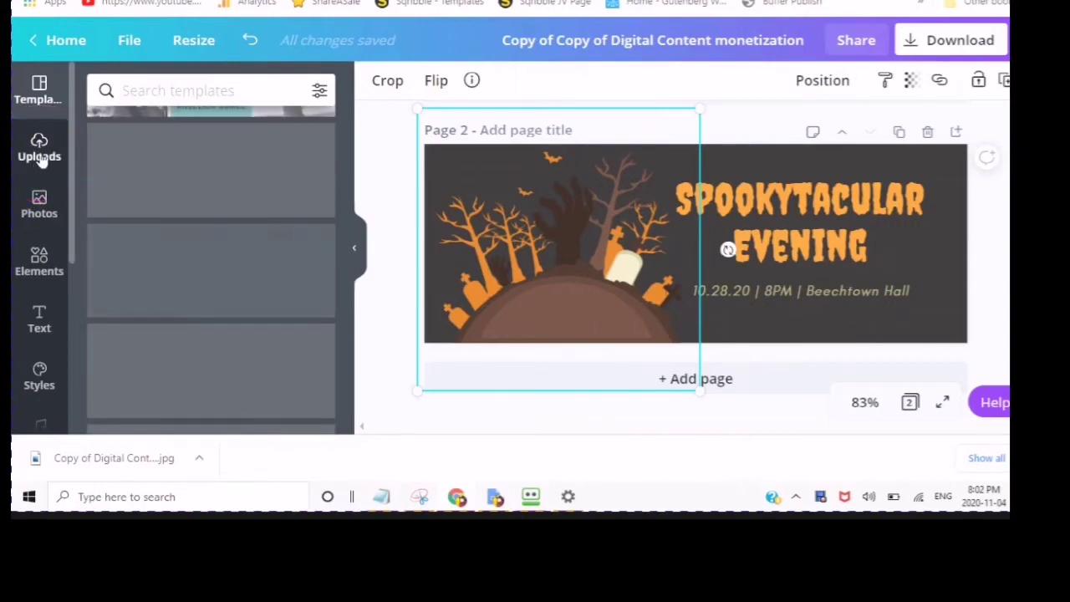
left_click(40, 202)
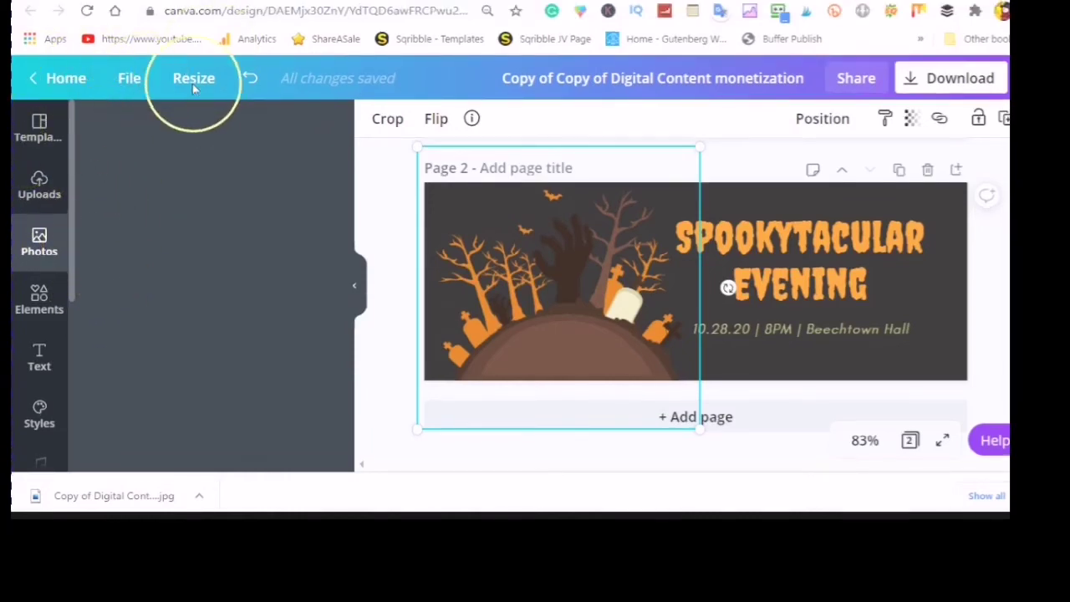
left_click(44, 255)
scroll(276, 313, "down", 2)
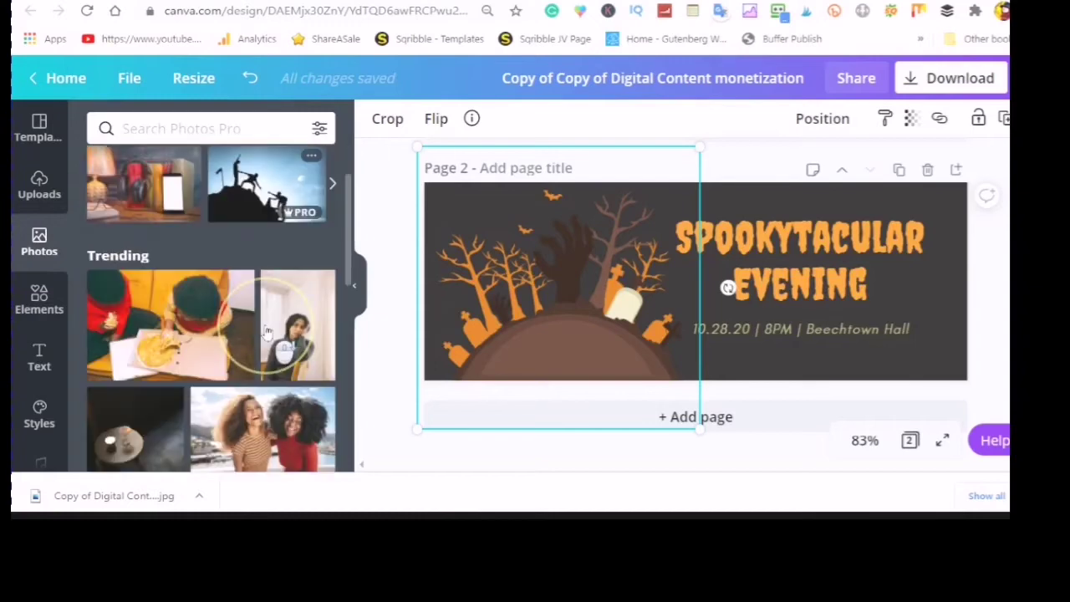
scroll(243, 335, "down", 2)
scroll(250, 334, "down", 2)
scroll(251, 337, "down", 2)
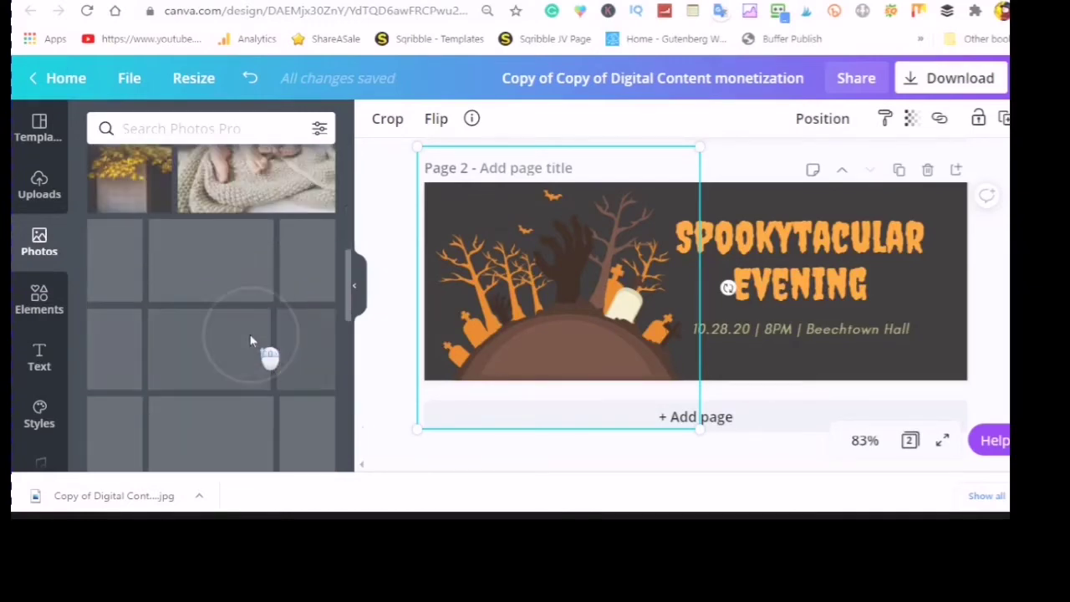
Scroll through the Elements library's Lines, Shapes, Frames, Stickers and Charts sections and back up.
left_click(37, 306)
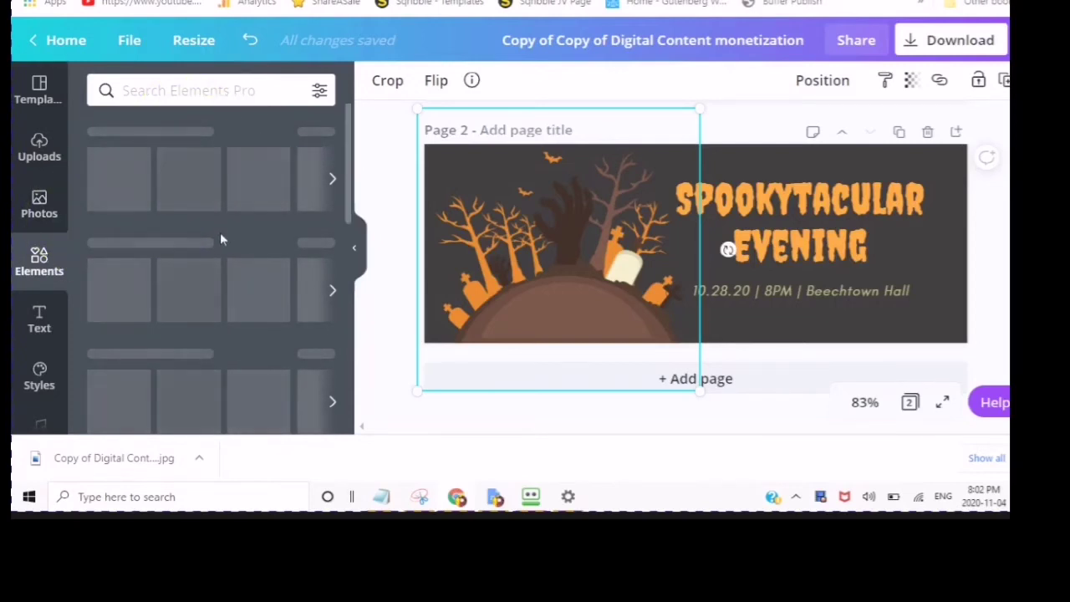
scroll(251, 180, "down", 2)
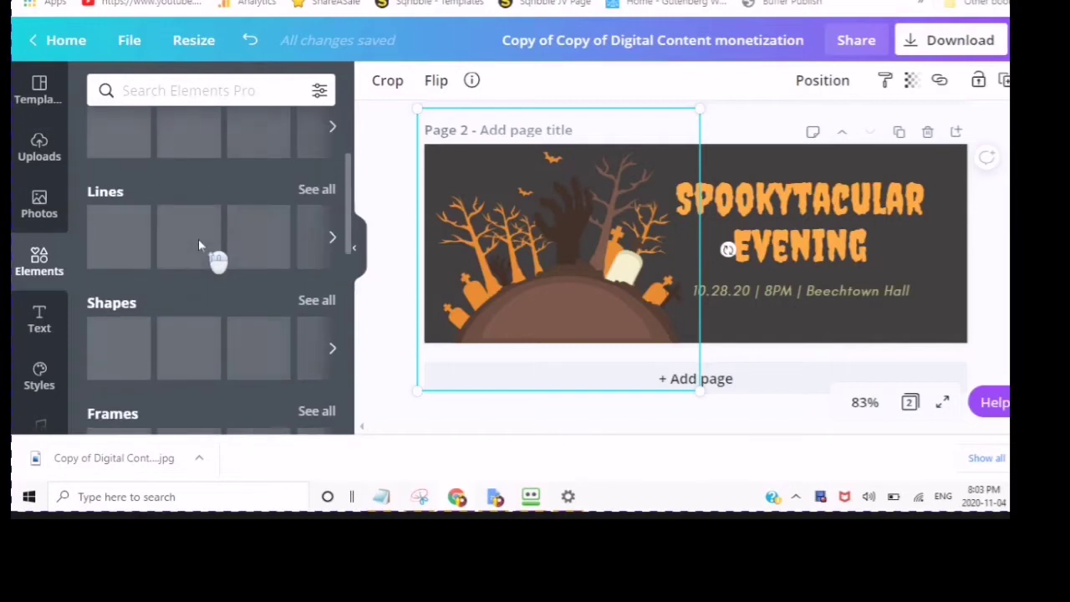
scroll(199, 238, "up", 2)
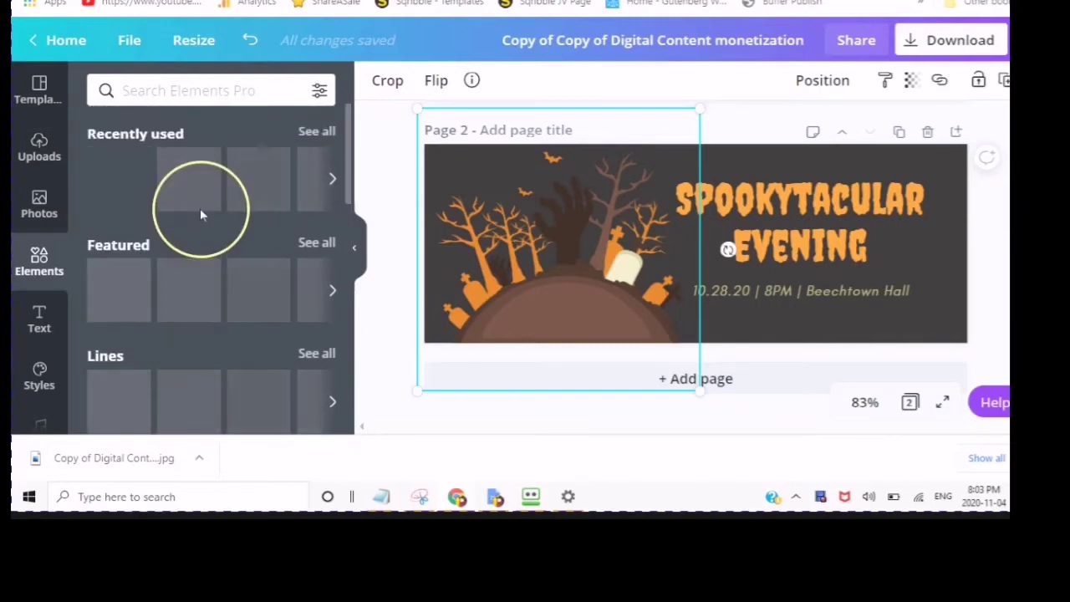
scroll(200, 208, "down", 2)
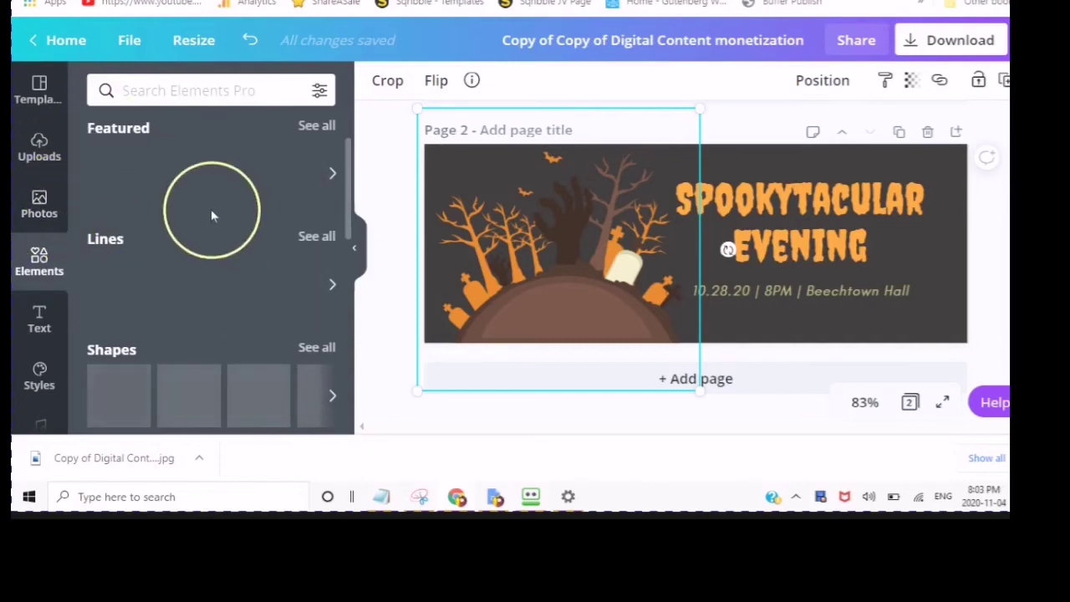
scroll(226, 258, "up", 2)
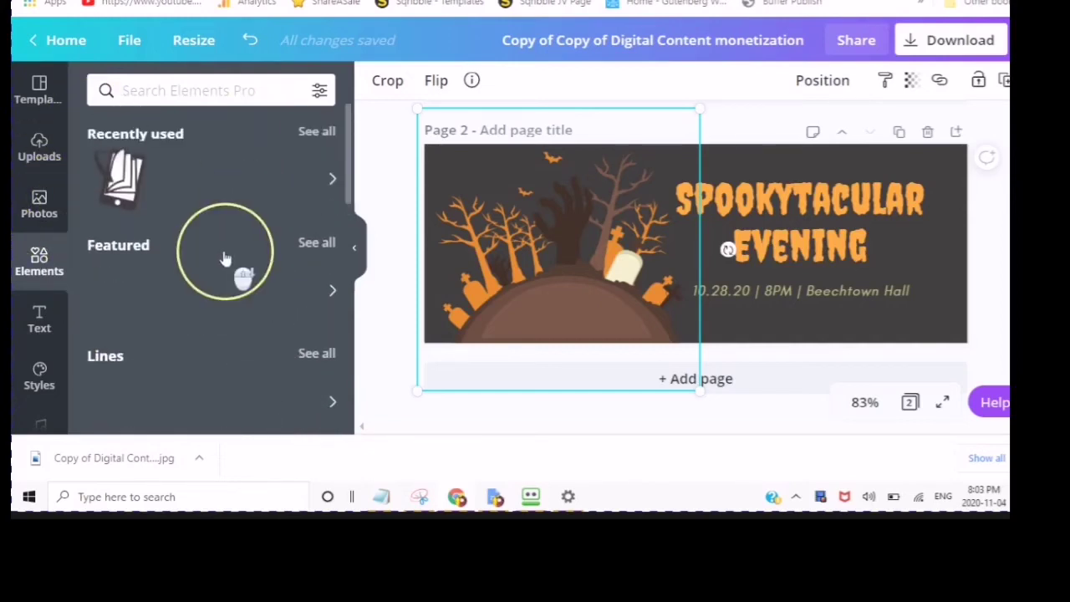
scroll(151, 229, "down", 2)
scroll(156, 230, "up", 2)
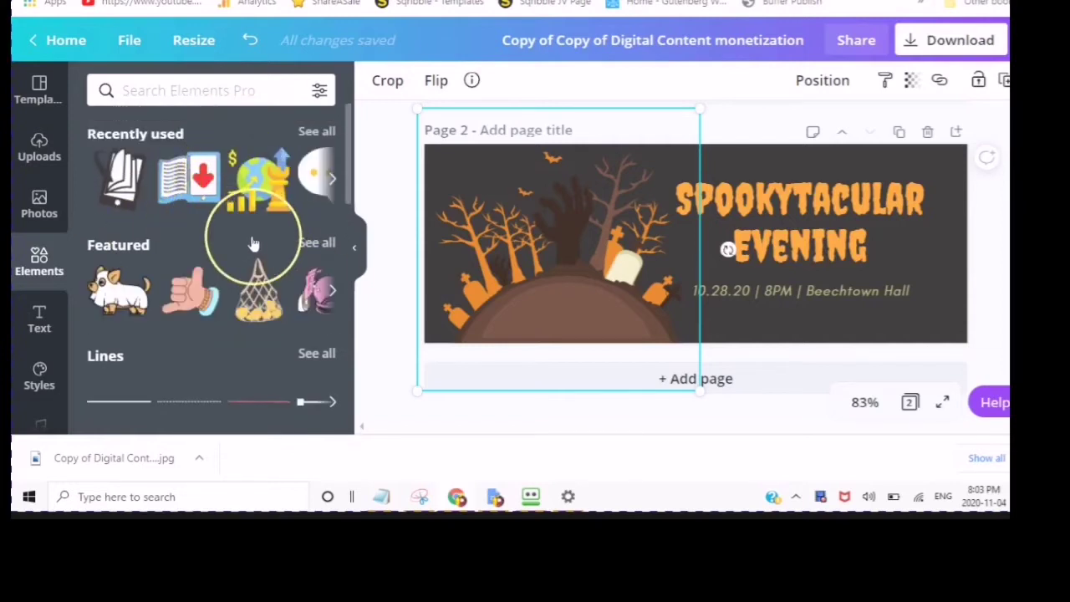
scroll(247, 245, "down", 1)
scroll(251, 249, "down", 1)
scroll(259, 259, "down", 1)
scroll(167, 247, "down", 1)
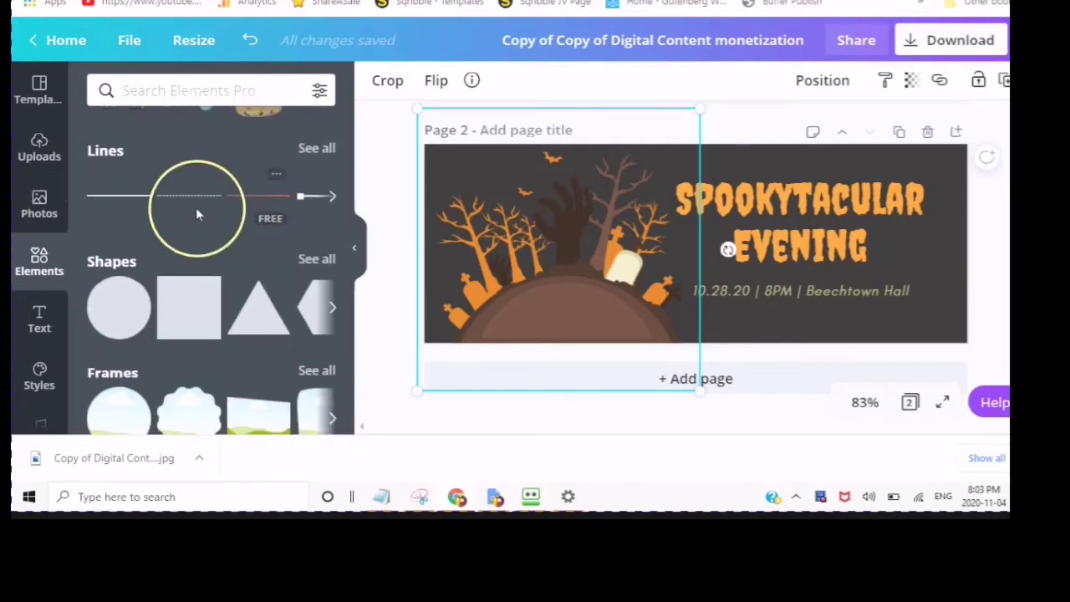
scroll(194, 283, "down", 1)
scroll(120, 306, "down", 1)
scroll(108, 203, "down", 1)
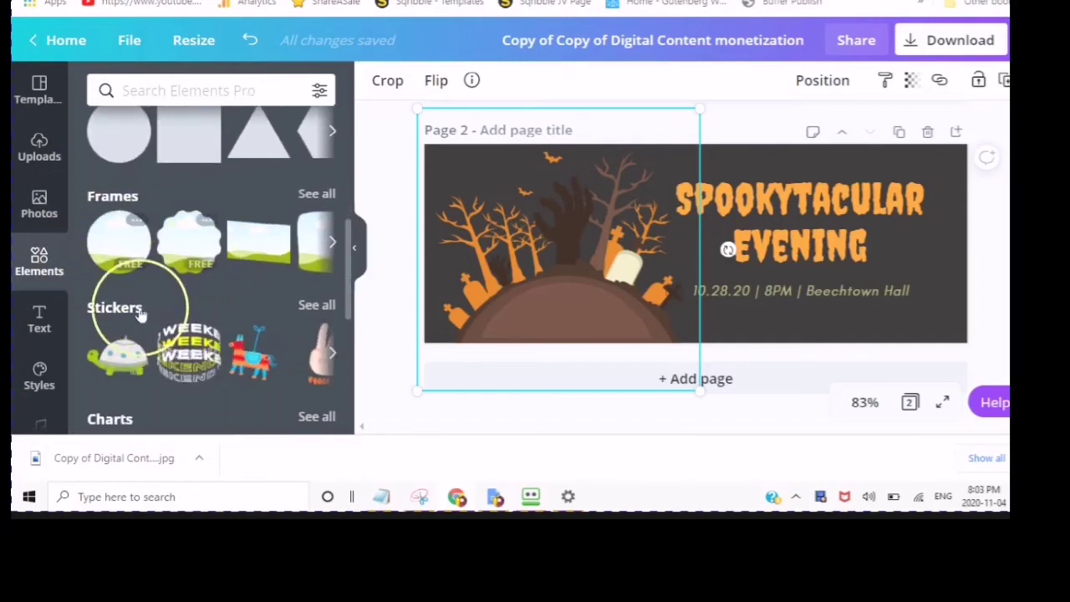
scroll(238, 297, "down", 1)
scroll(234, 298, "down", 1)
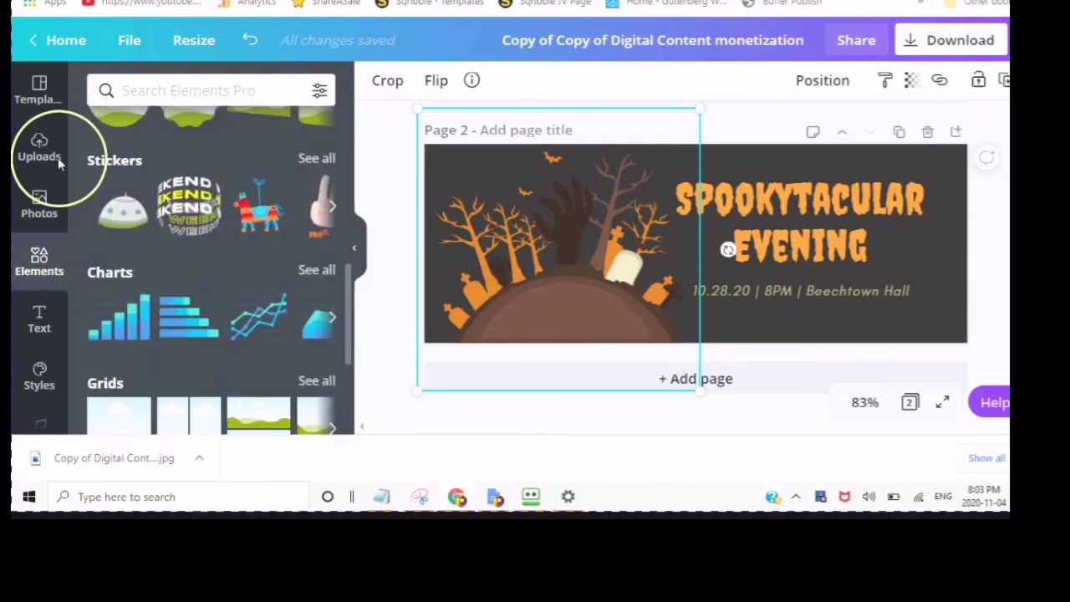
scroll(117, 151, "down", 1)
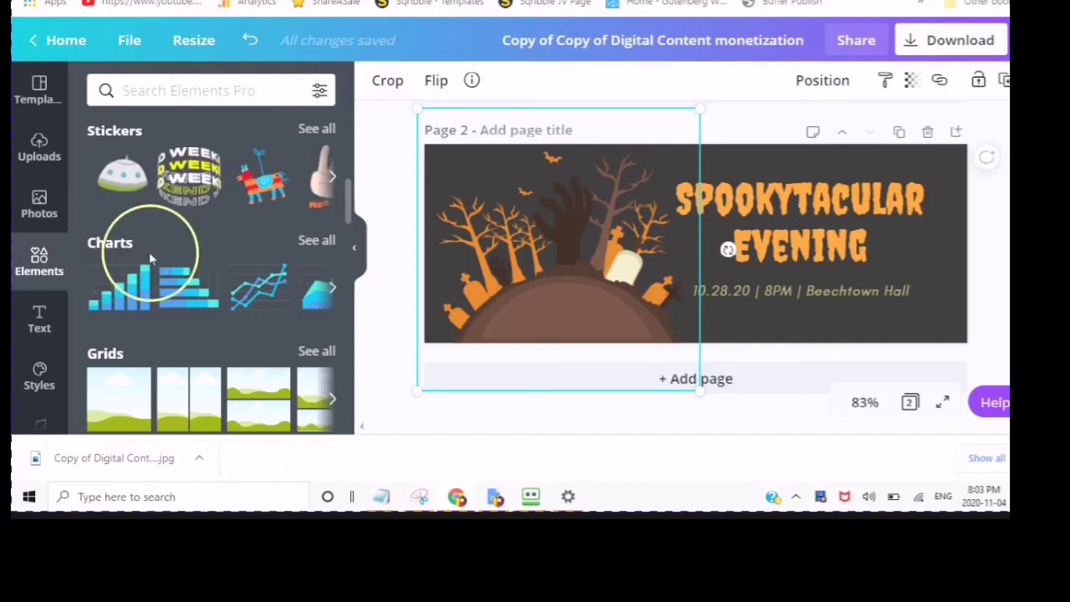
scroll(239, 321, "down", 1)
scroll(239, 320, "down", 5)
scroll(237, 314, "down", 3)
scroll(237, 314, "down", 3)
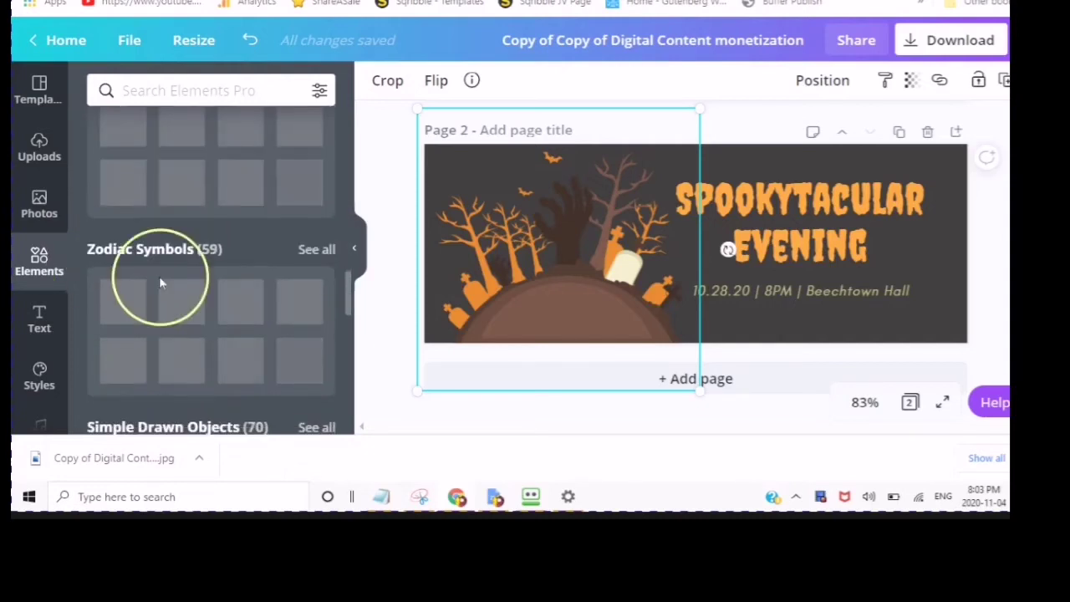
scroll(220, 260, "down", 1)
scroll(203, 283, "down", 3)
scroll(202, 286, "down", 2)
scroll(139, 310, "down", 3)
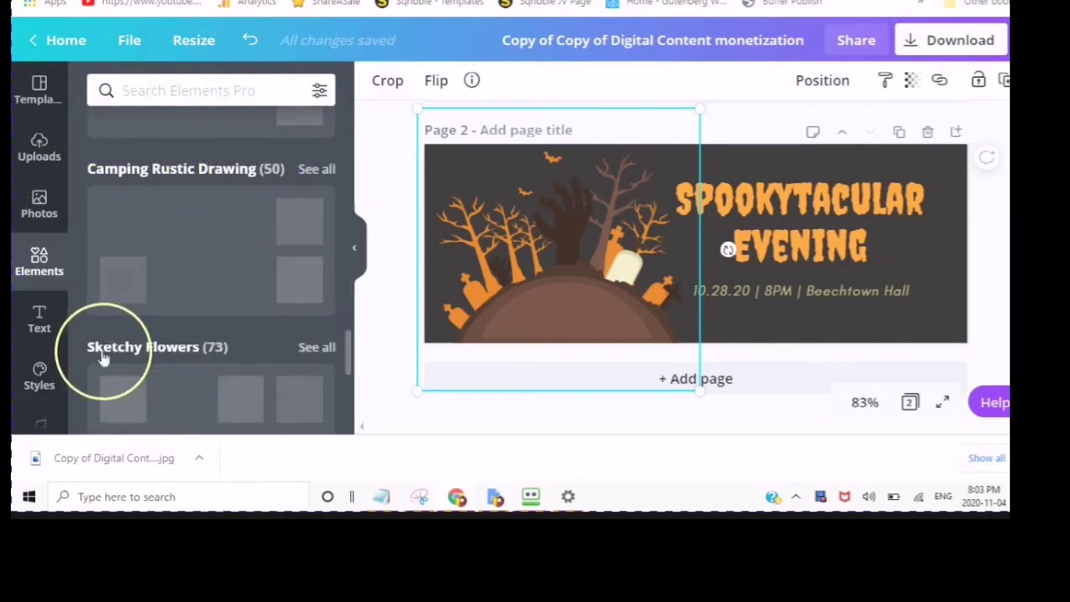
scroll(276, 301, "down", 3)
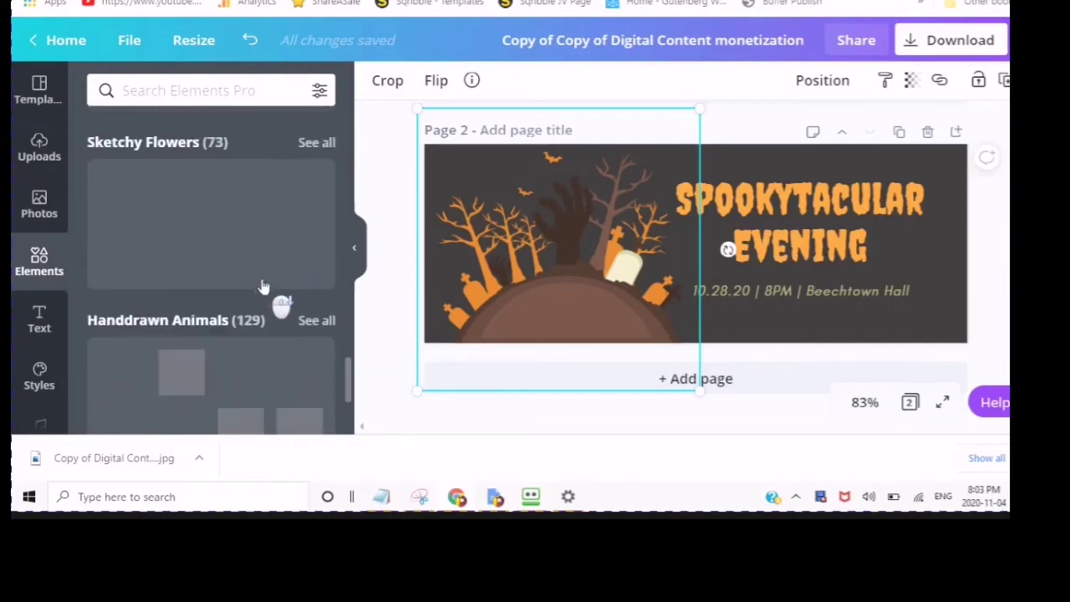
scroll(262, 286, "down", 3)
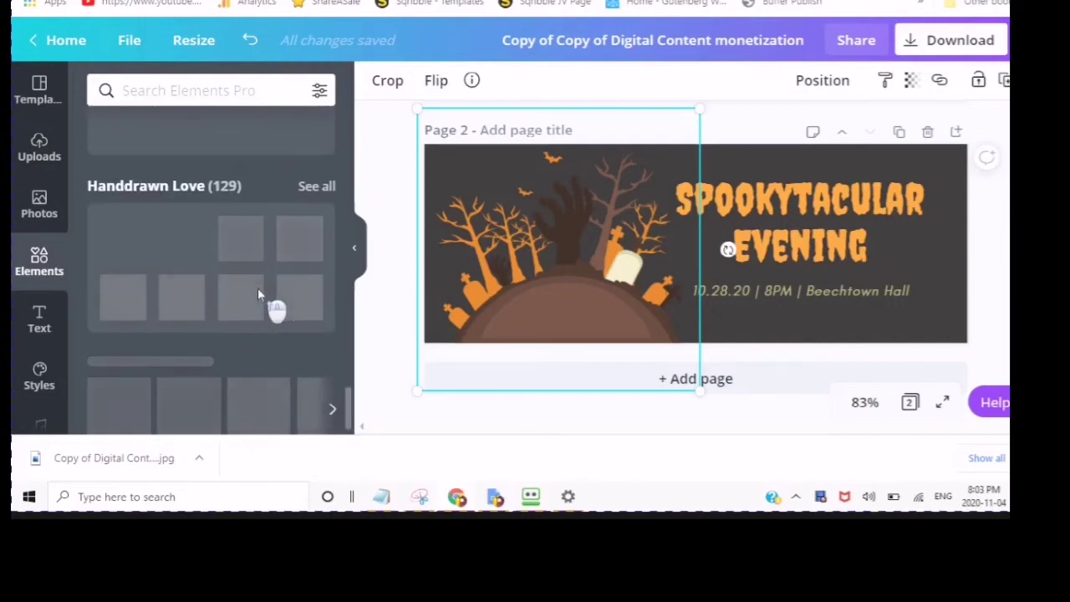
scroll(194, 274, "up", 3)
scroll(251, 189, "up", 2)
scroll(250, 192, "up", 1)
scroll(243, 194, "up", 2)
scroll(251, 209, "up", 5)
scroll(251, 209, "up", 10)
scroll(168, 251, "up", 10)
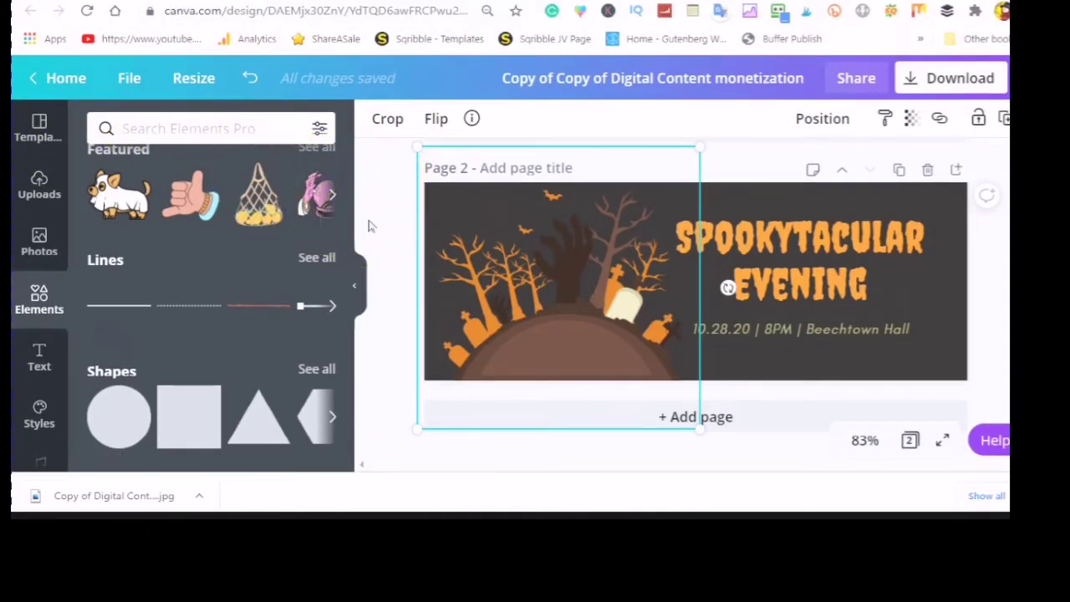
Scroll the sidebar and open the Videos library.
left_click(41, 375)
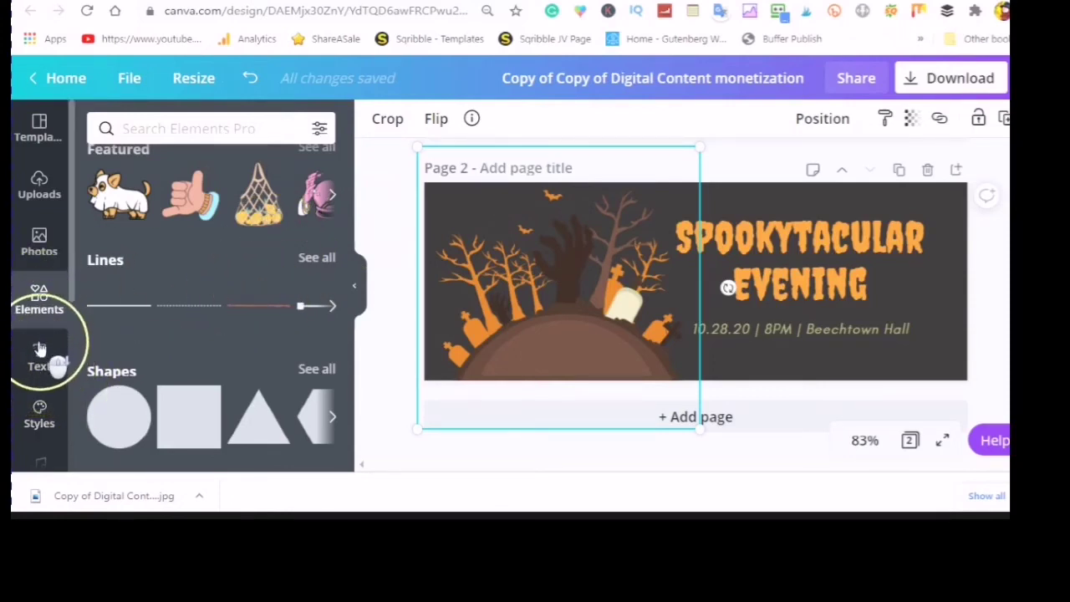
scroll(38, 346, "down", 1)
scroll(48, 377, "down", 1)
scroll(48, 382, "down", 2)
scroll(47, 382, "down", 1)
left_click(40, 244)
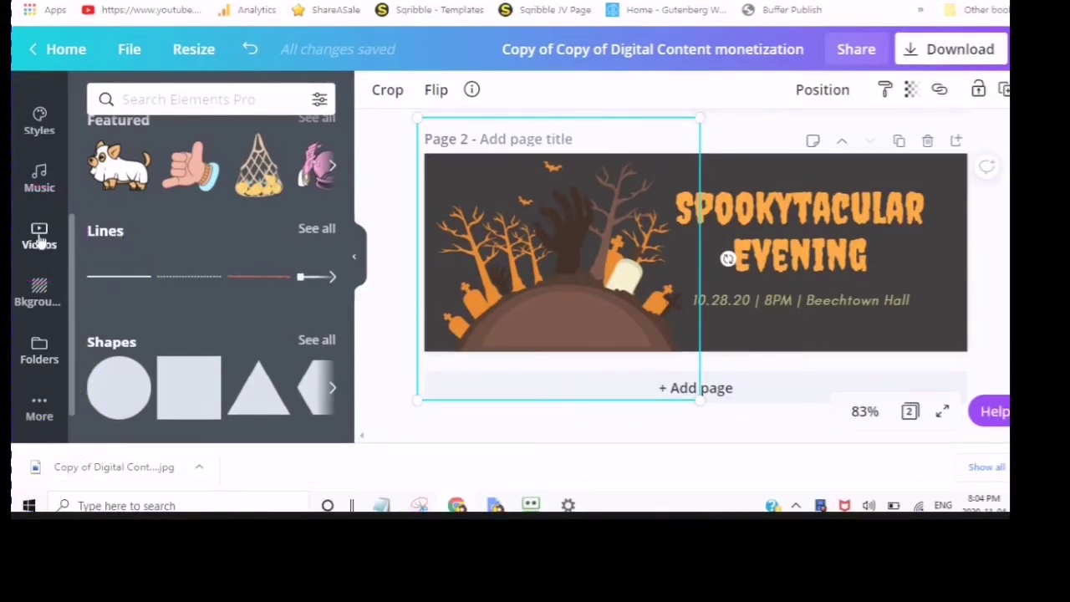
left_click(40, 241)
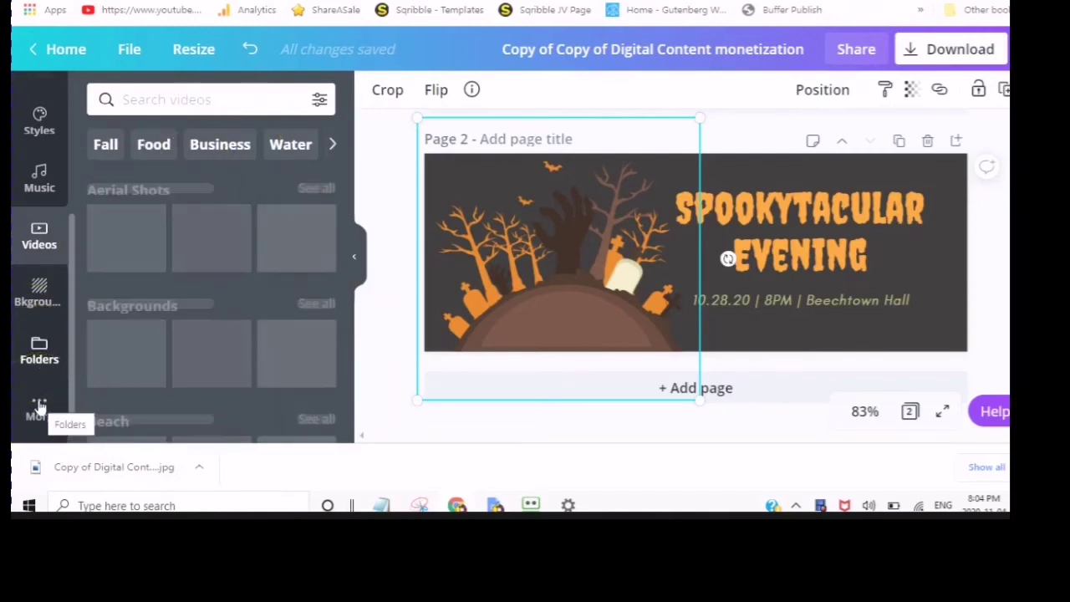
scroll(39, 407, "down", 1)
Toggle the More panel and click through its options to reach the apps and integrations.
left_click(36, 358)
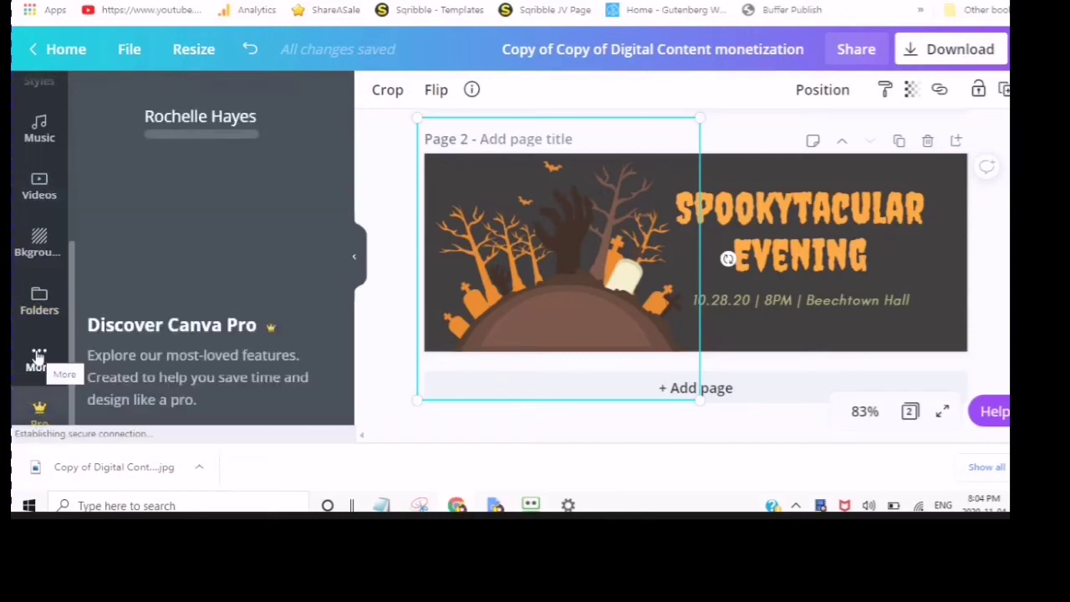
left_click(36, 358)
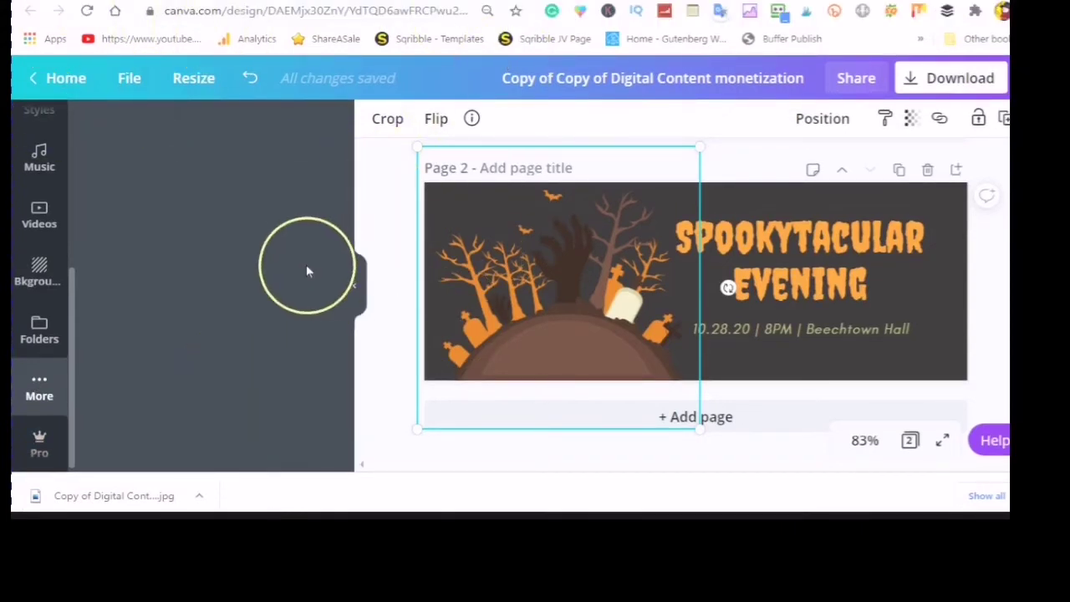
left_click(160, 155)
left_click(150, 149)
left_click(202, 268)
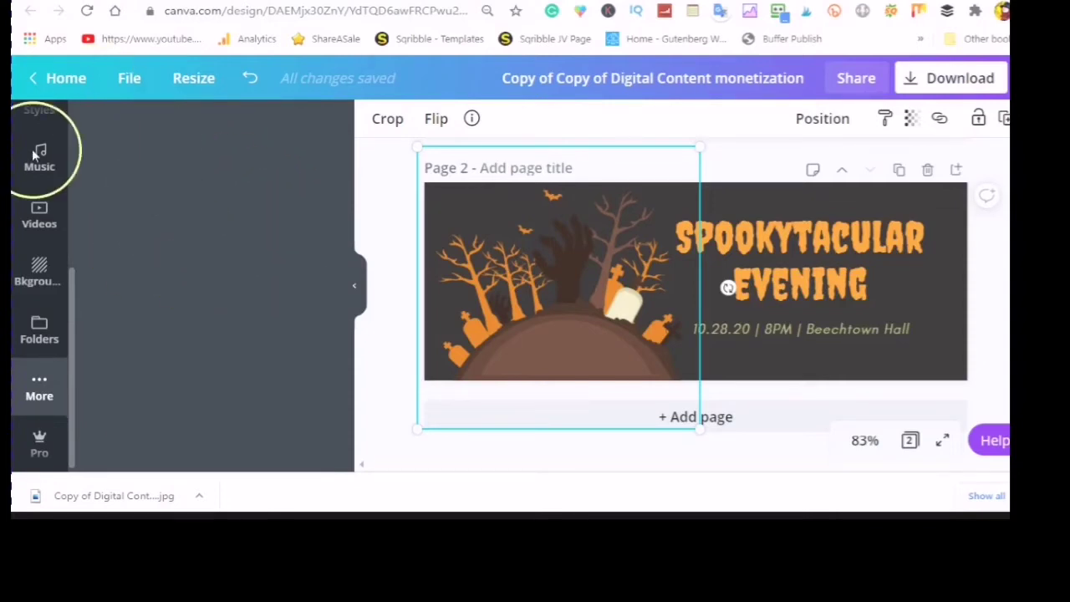
left_click(81, 105)
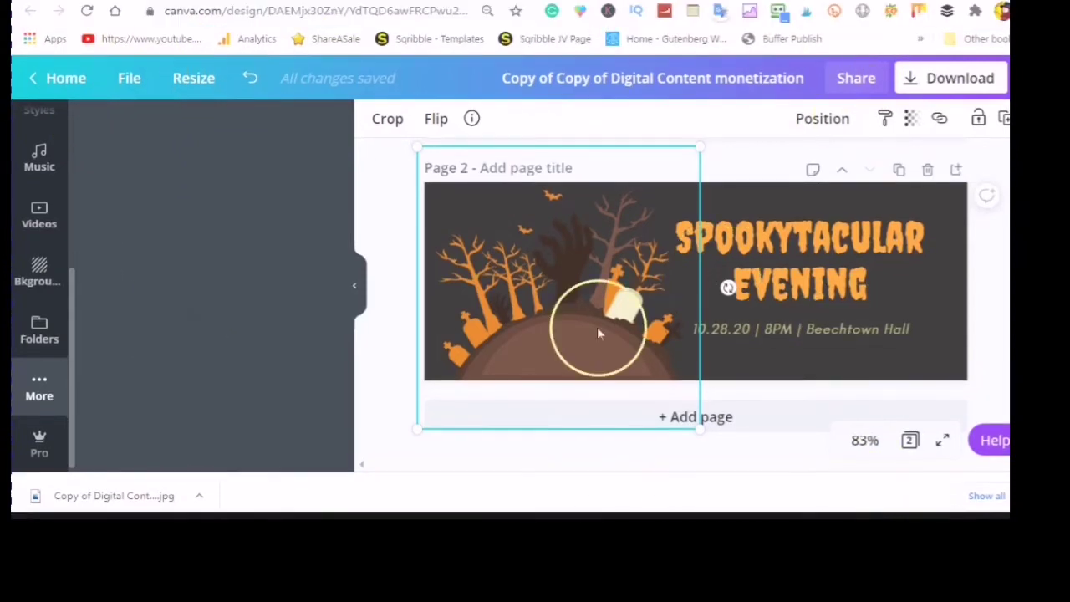
left_click(592, 277)
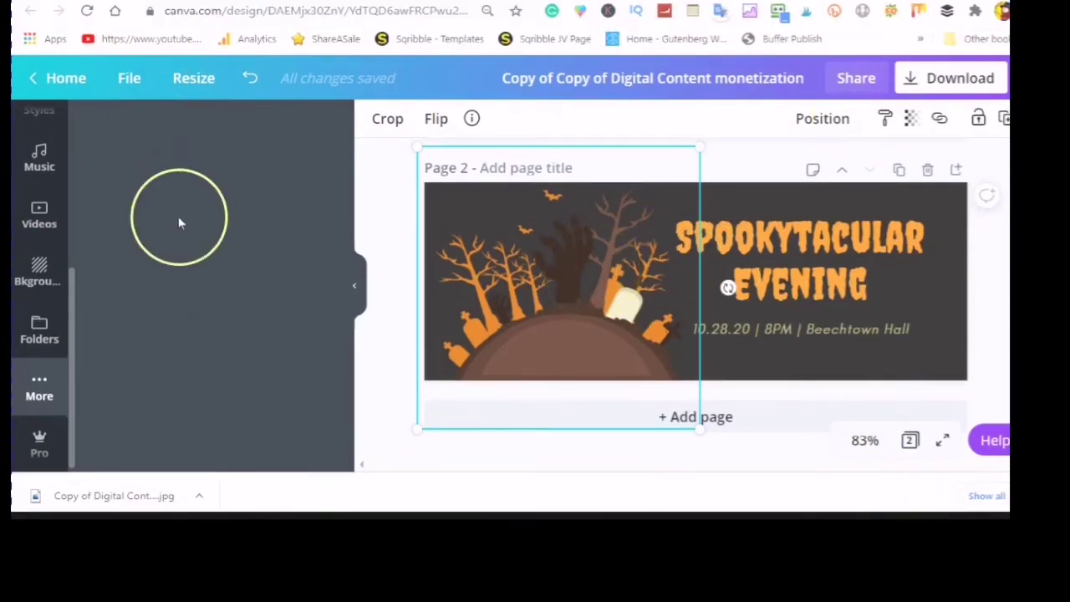
left_click(38, 400)
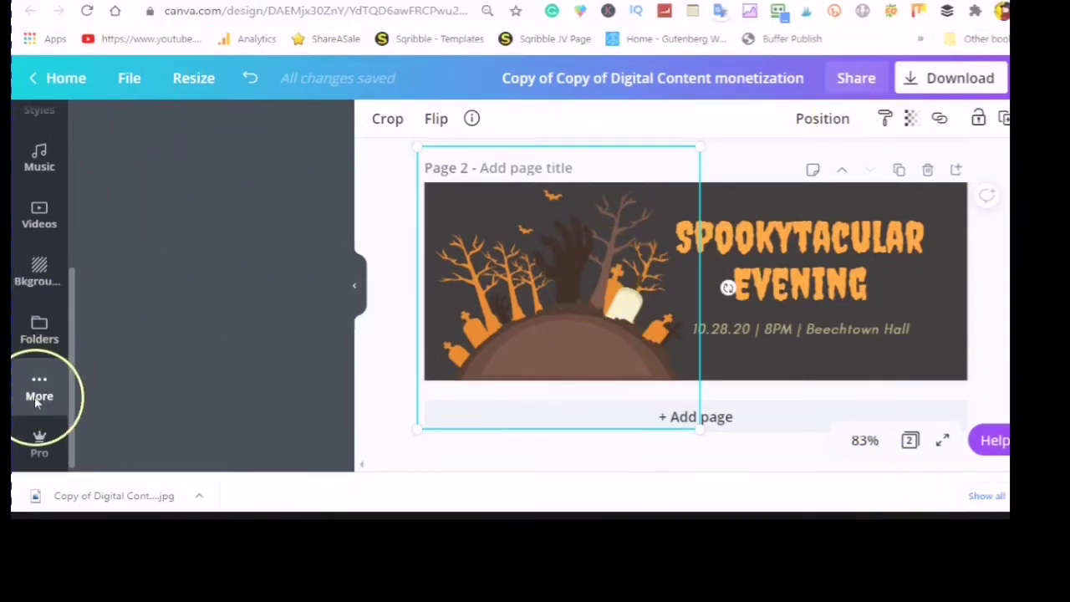
left_click(143, 357)
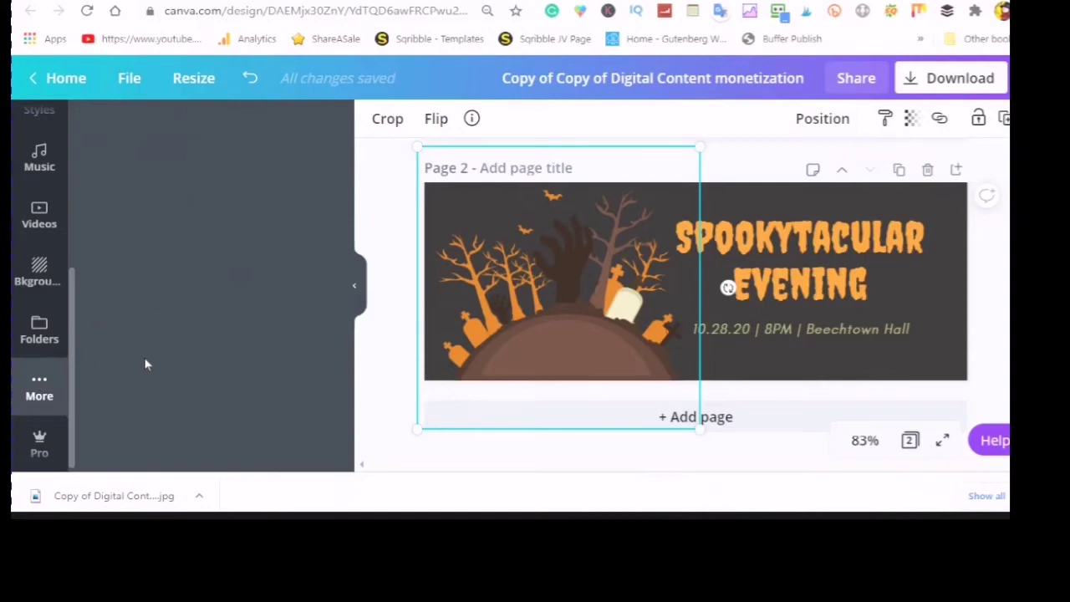
Search YouTube for 'DIY Affiliate' and place the first video on the Spookytacular Evening banner page.
left_click(308, 404)
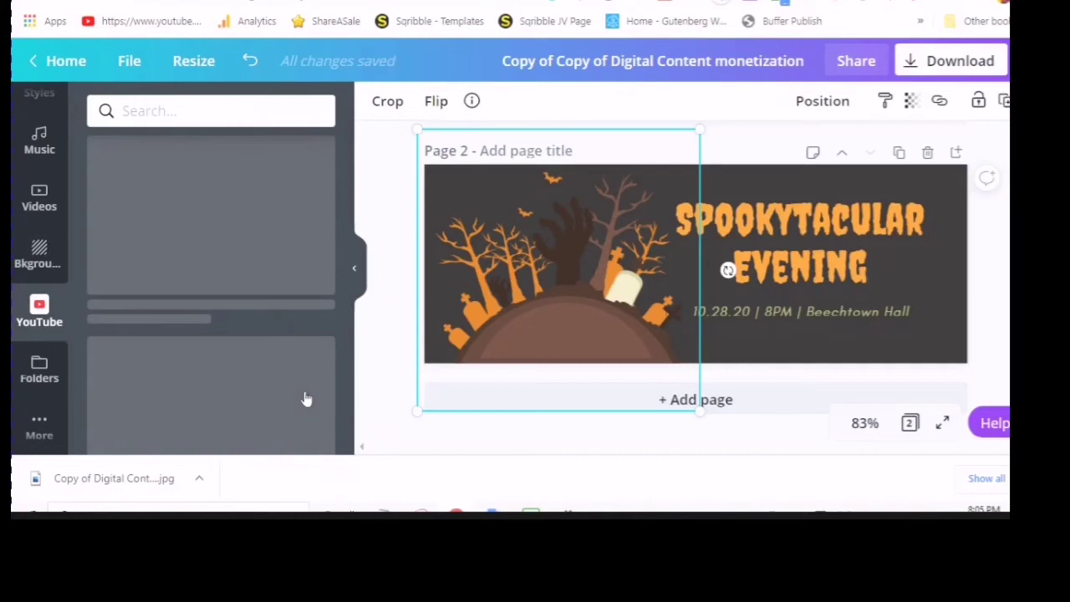
left_click(143, 113)
type("DIY Affiliate")
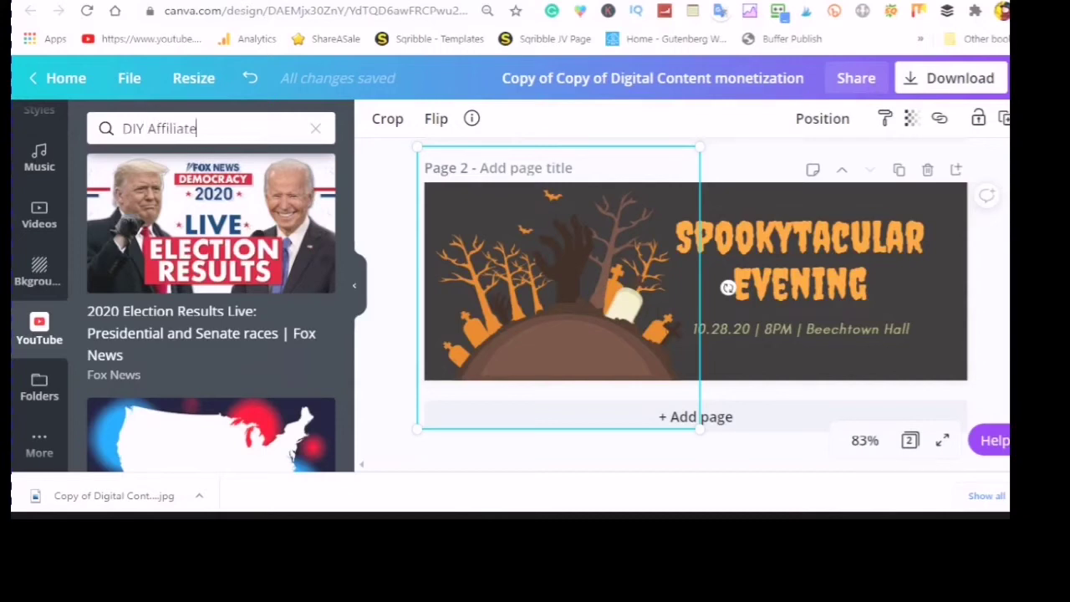
key("Return")
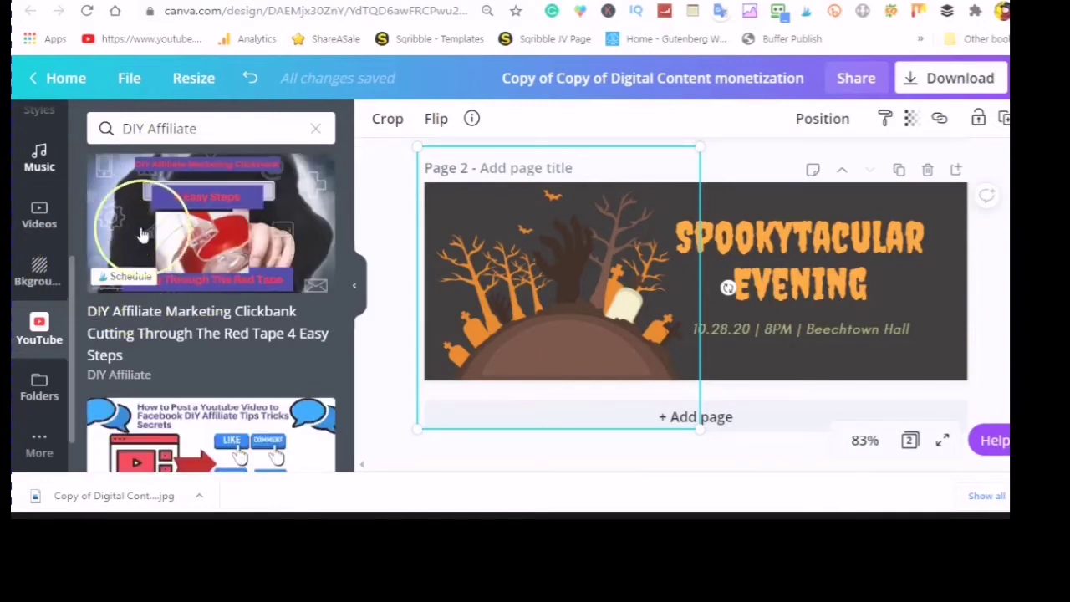
mouse_move(211, 222)
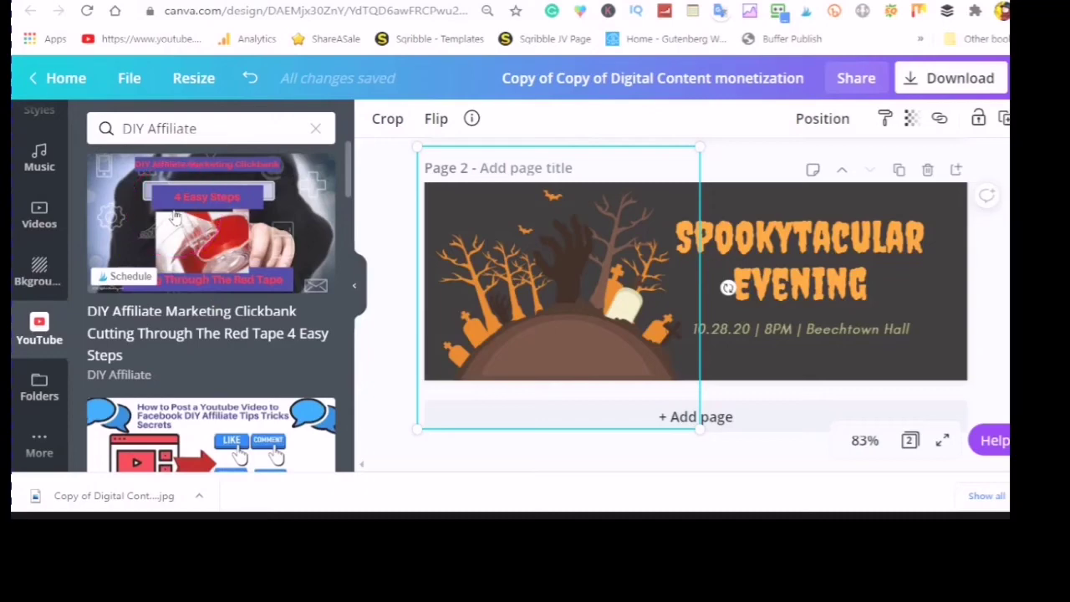
scroll(173, 215, "down", 3)
left_click_drag(173, 215, 681, 282)
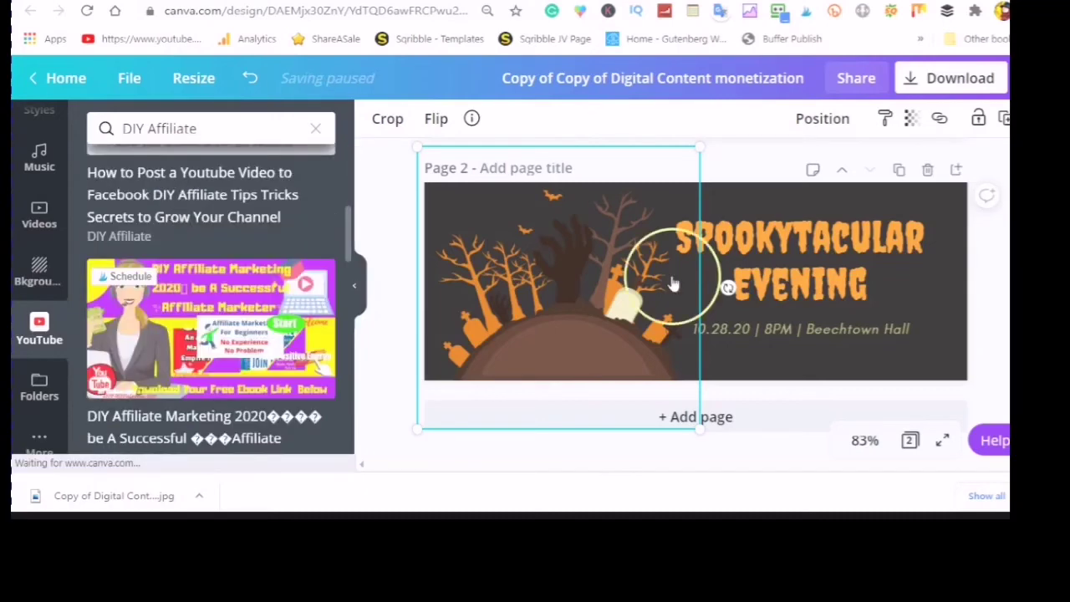
left_click(637, 365)
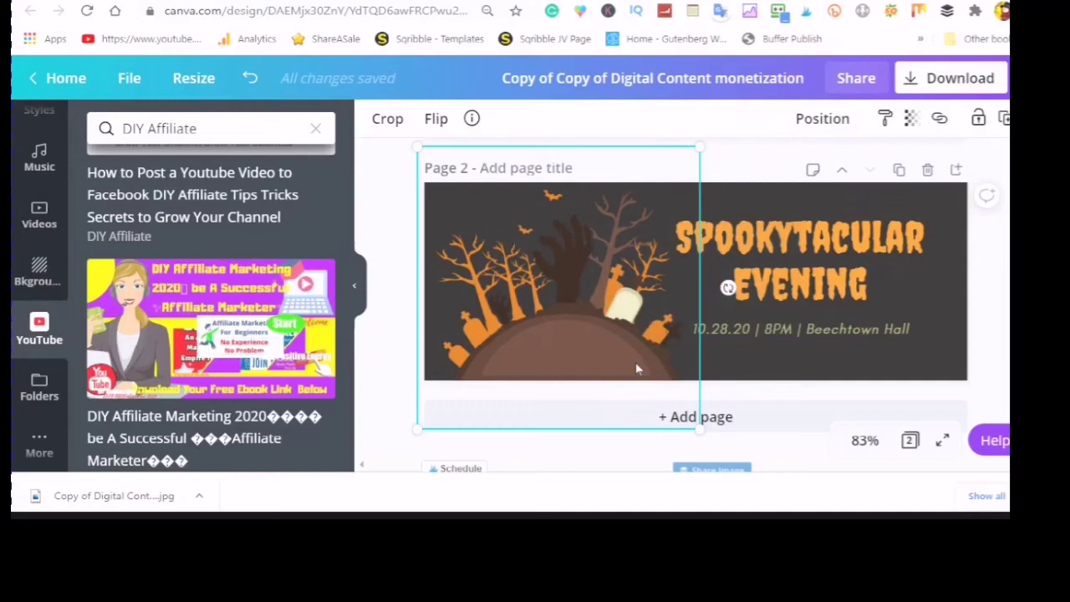
left_click_drag(534, 323, 676, 287)
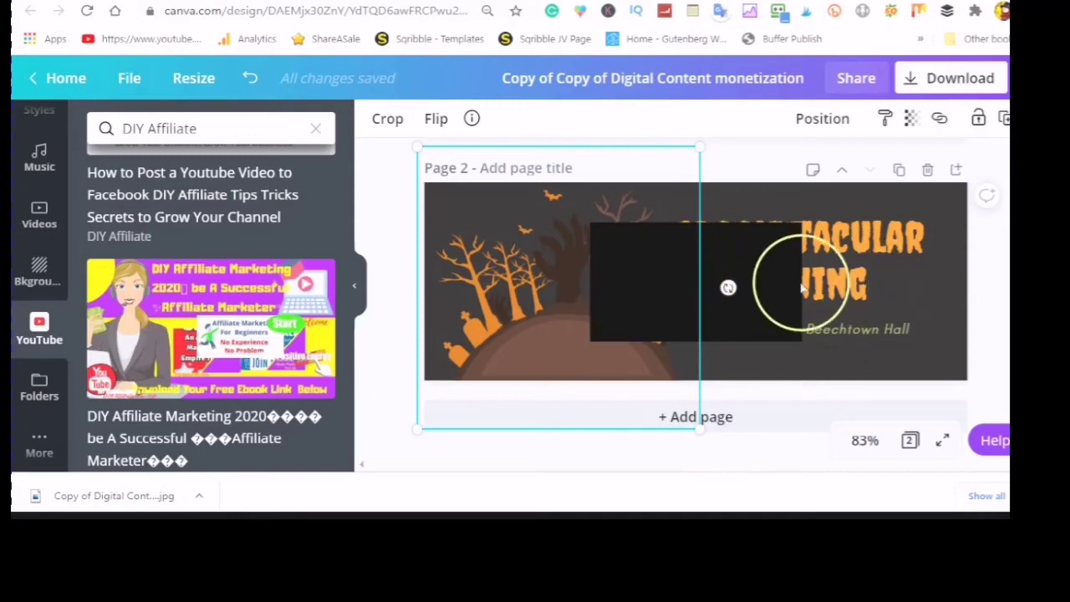
Copy the embedded DIY Affiliate video's YouTube link from its link info.
left_click(780, 251)
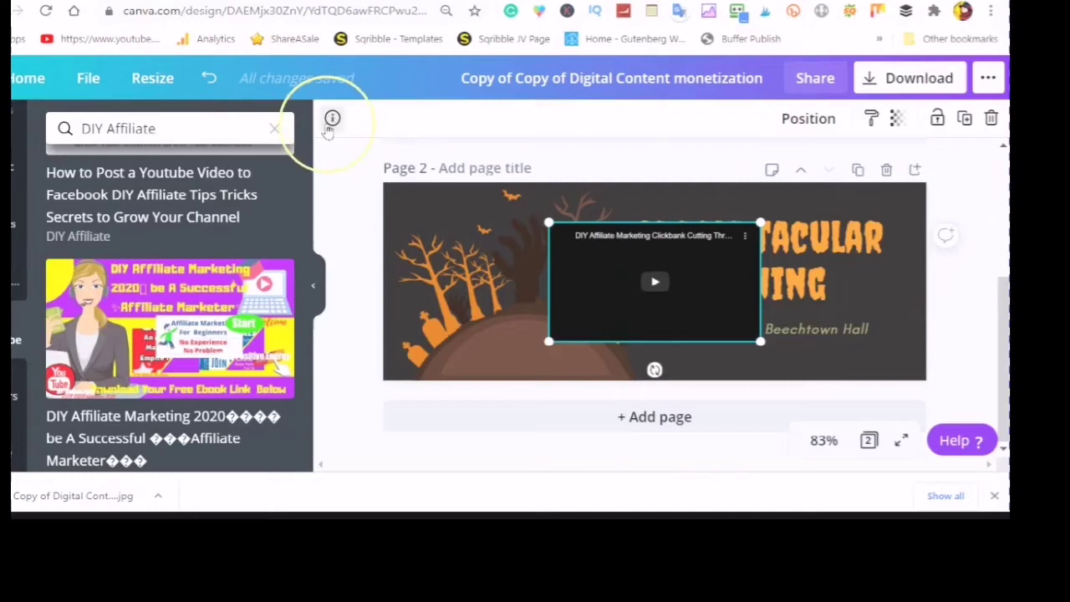
left_click(332, 120)
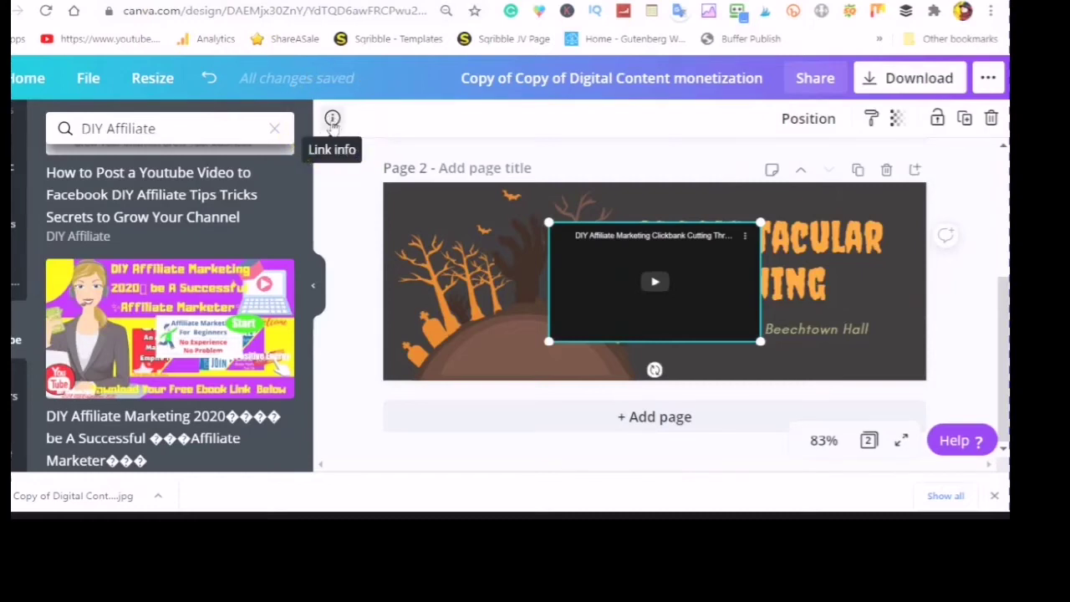
left_click(332, 120)
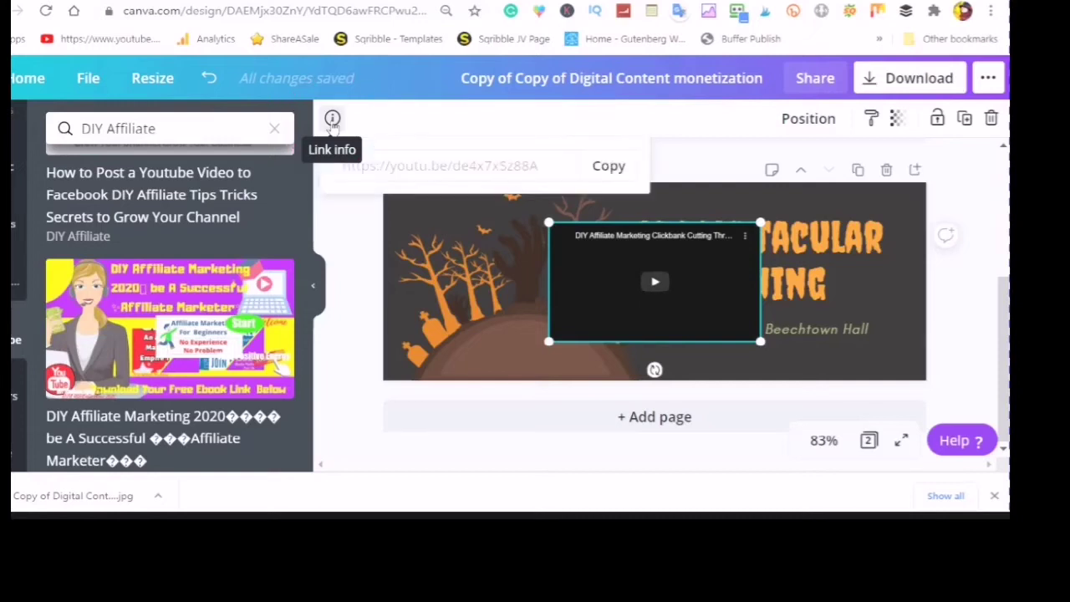
left_click(332, 119)
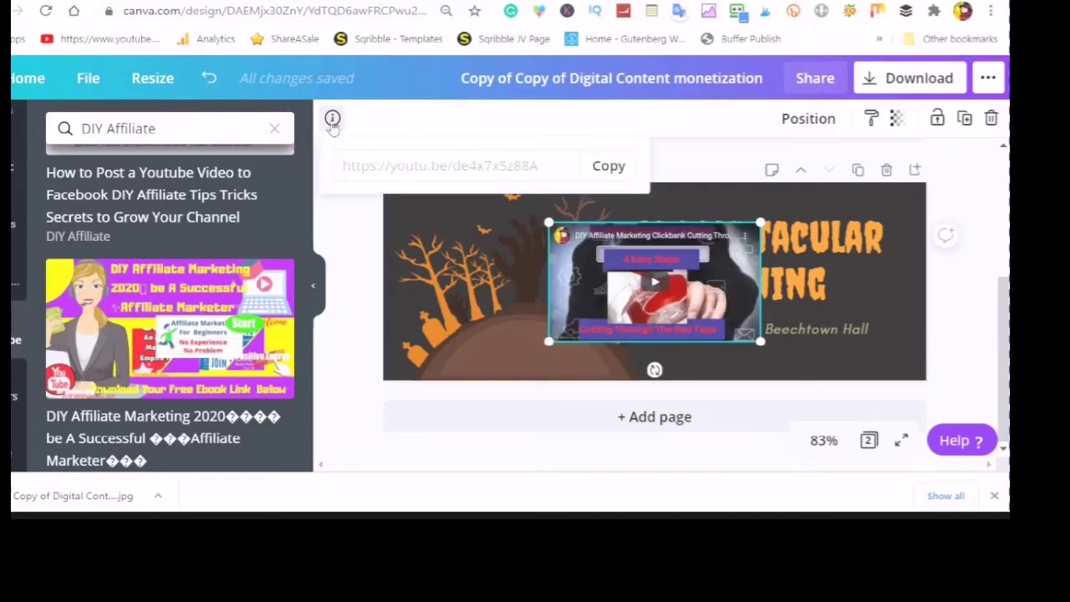
mouse_move(343, 166)
left_mouse_down()
mouse_move(565, 155)
mouse_move(560, 167)
left_mouse_up()
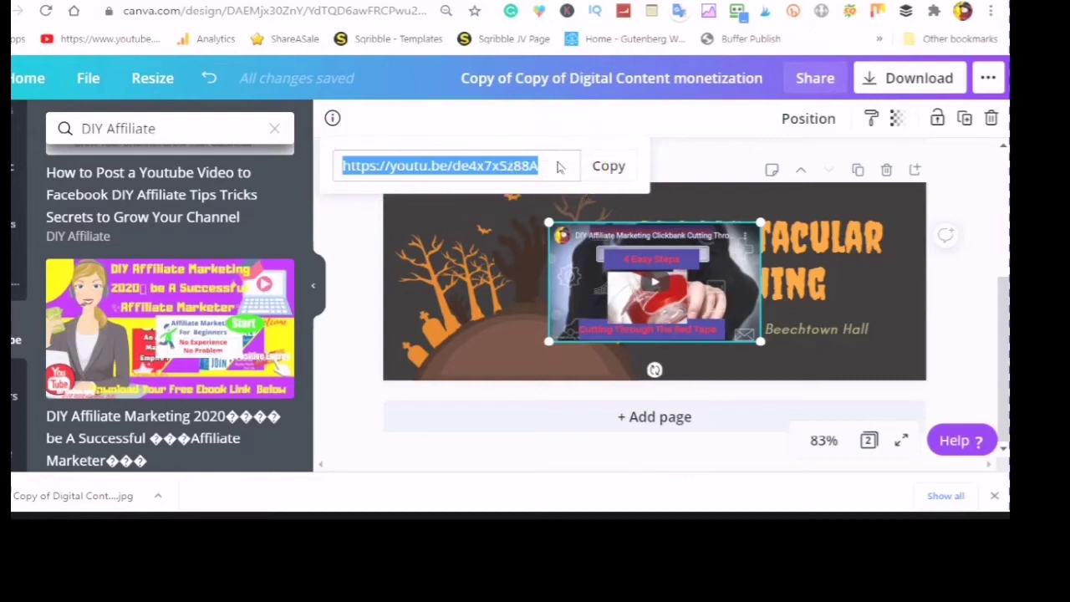
left_click(613, 171)
Move the video toward the banner's right side, over the Spooktacular headline.
left_click(685, 158)
left_click(700, 264)
mouse_move(701, 264)
left_mouse_down()
mouse_move(719, 271)
mouse_move(649, 275)
left_mouse_up()
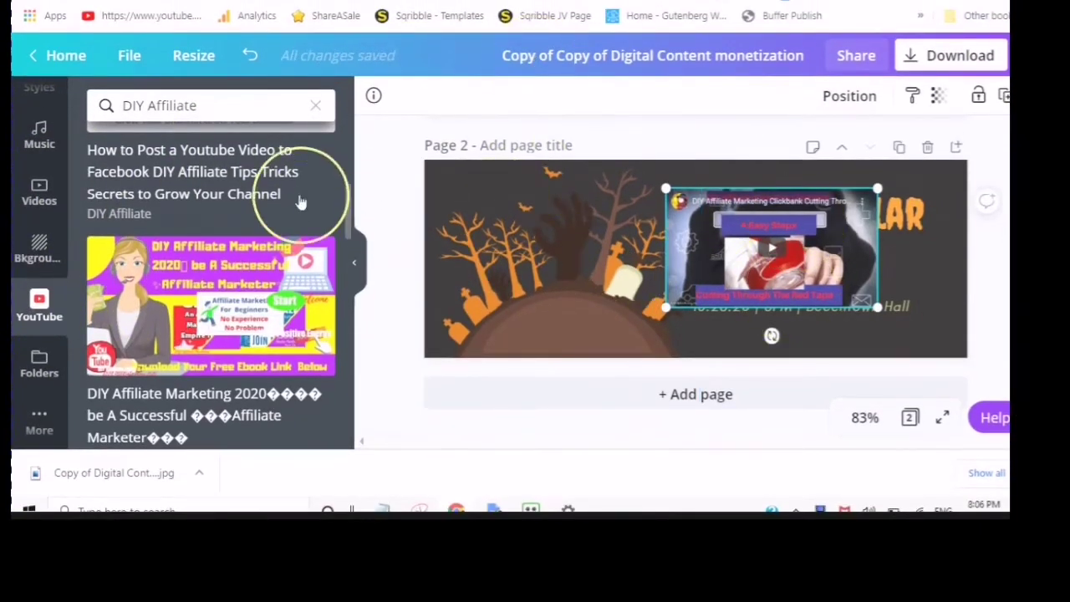
Download the two-page banner design with file type JPG.
scroll(343, 251, "down", 3)
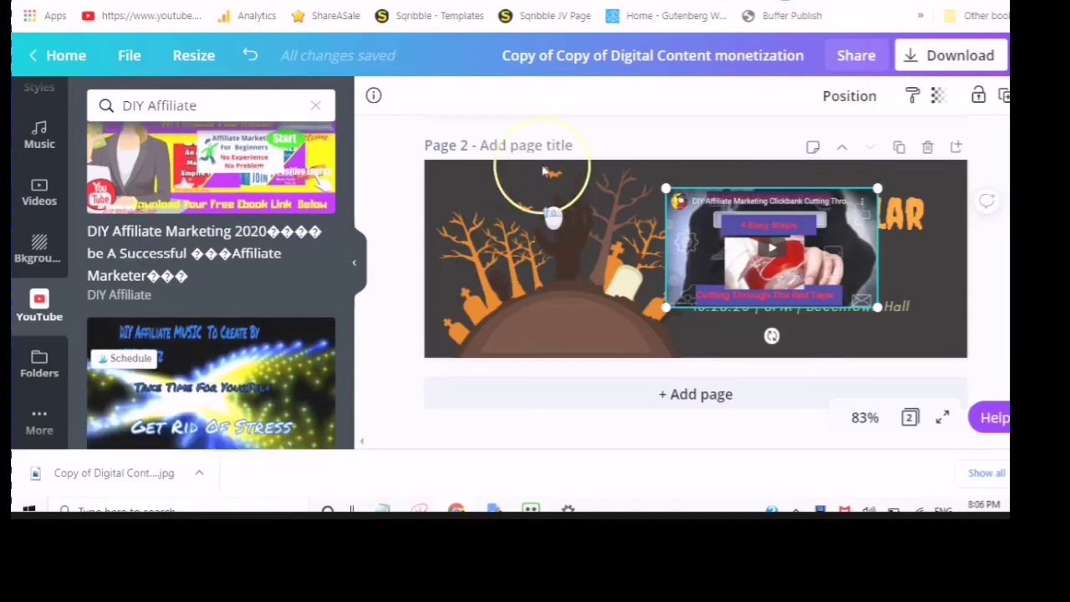
scroll(502, 184, "up", 3)
scroll(503, 209, "up", 1)
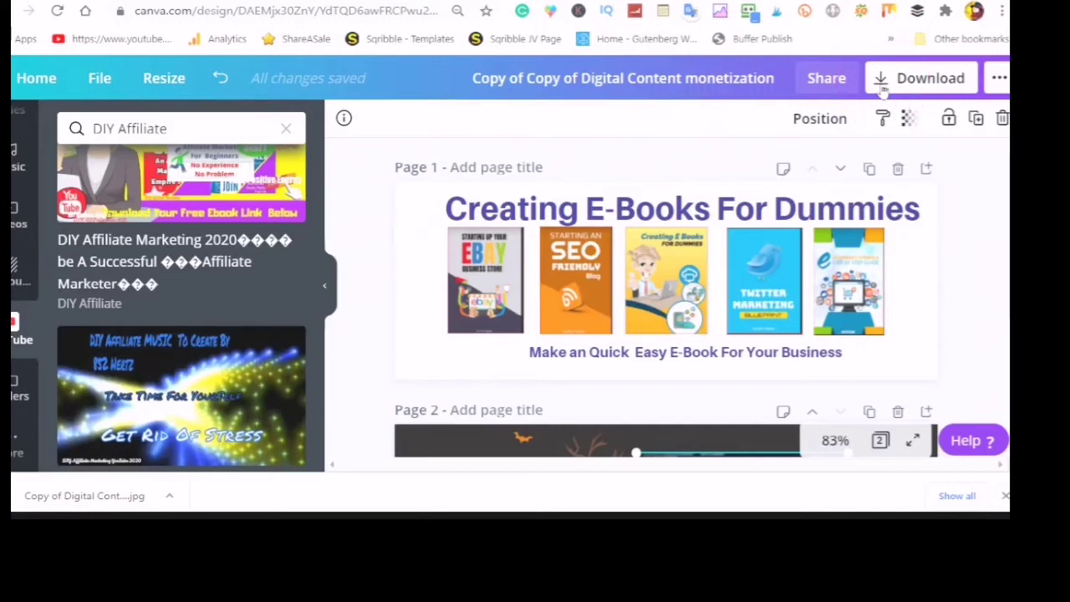
left_click(883, 91)
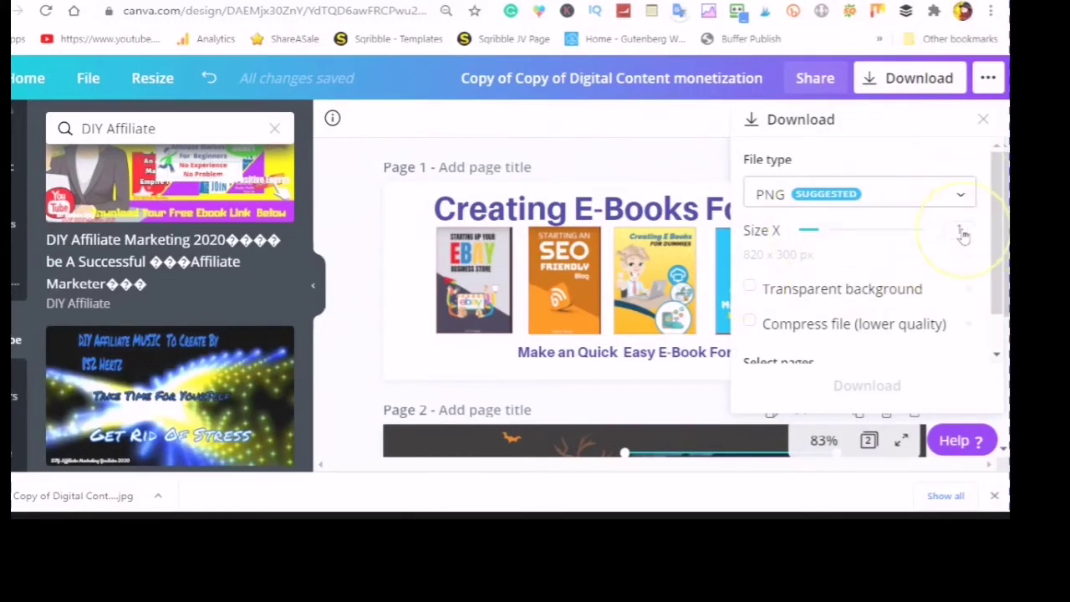
left_click(961, 197)
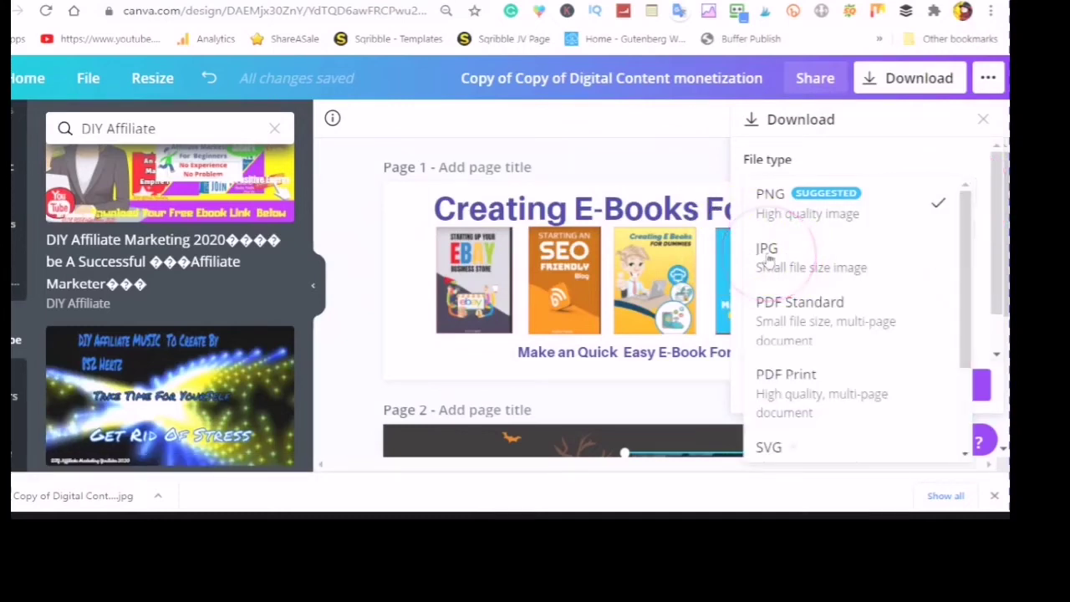
left_click(768, 255)
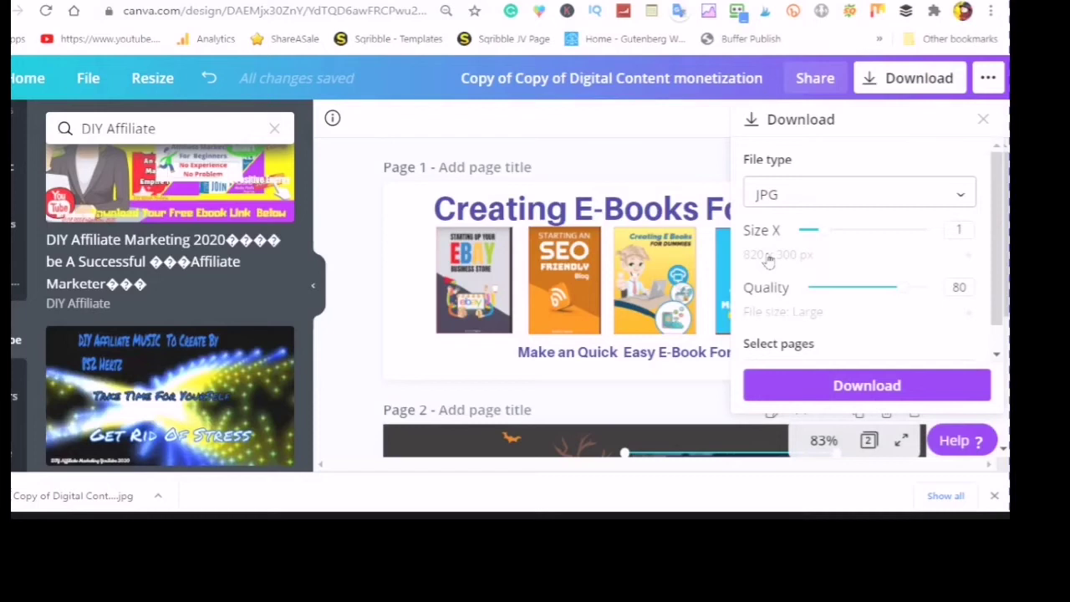
left_click(780, 205)
left_click(866, 387)
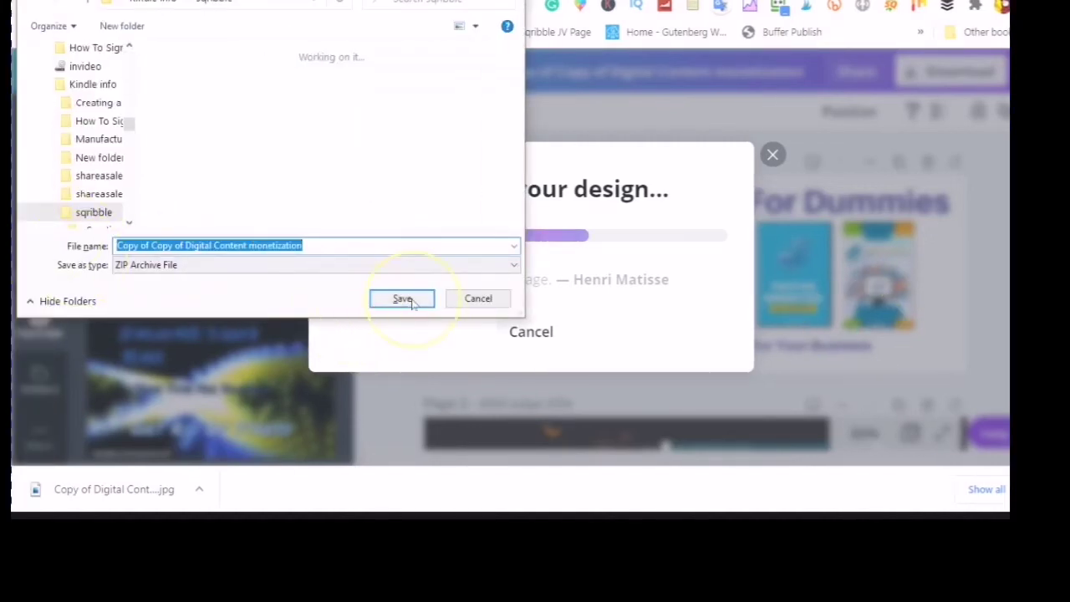
Save the downloaded design ZIP archive and continue editing.
left_click(402, 300)
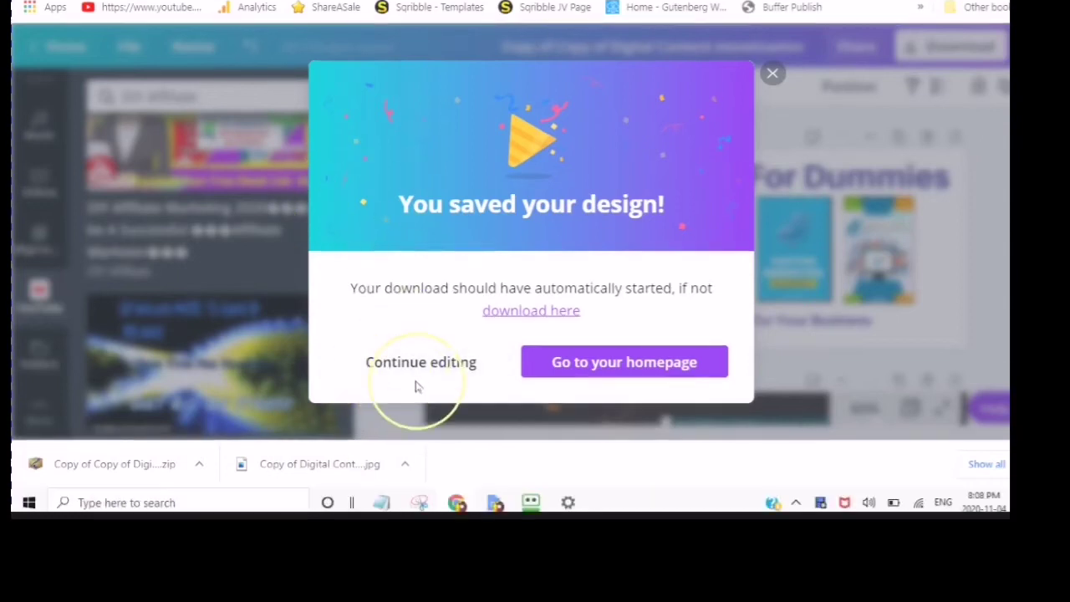
left_click(411, 372)
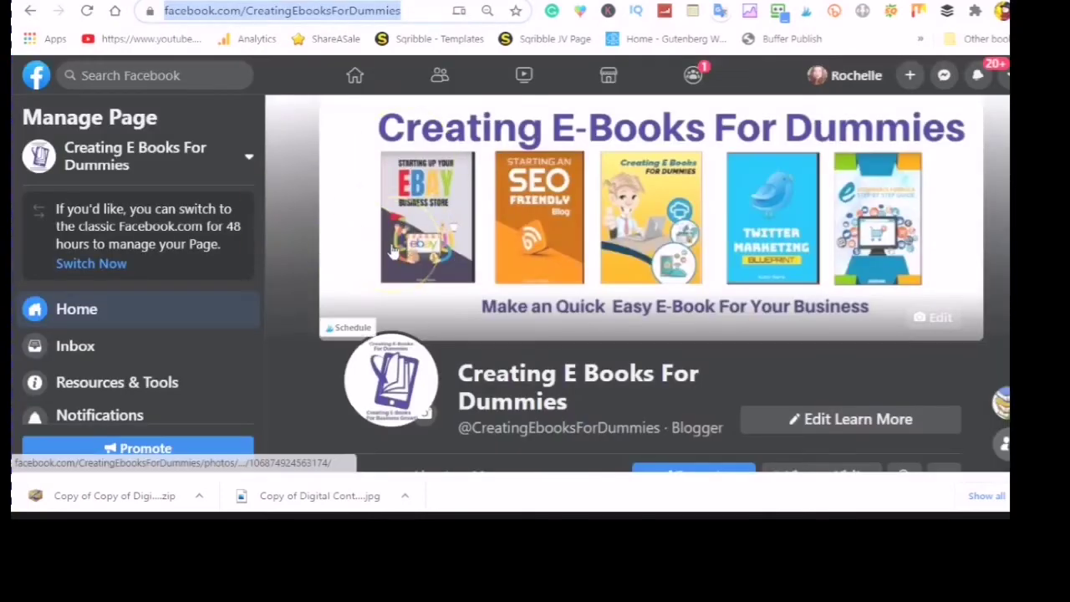
Open the cover photo's Edit menu on the Creating E Books For Dummies page.
scroll(376, 192, "down", 1)
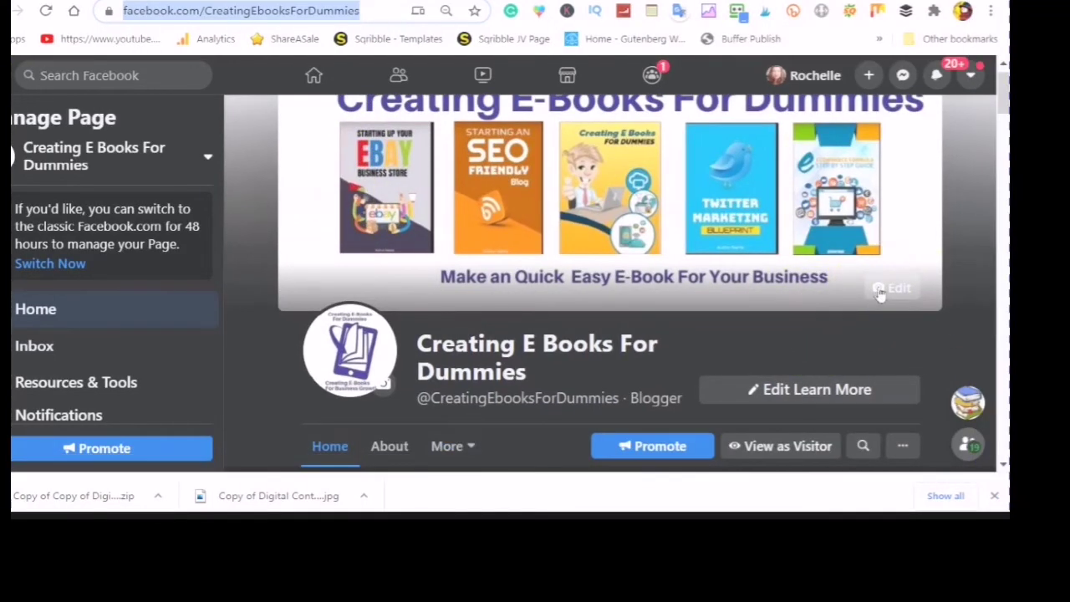
left_click(881, 290)
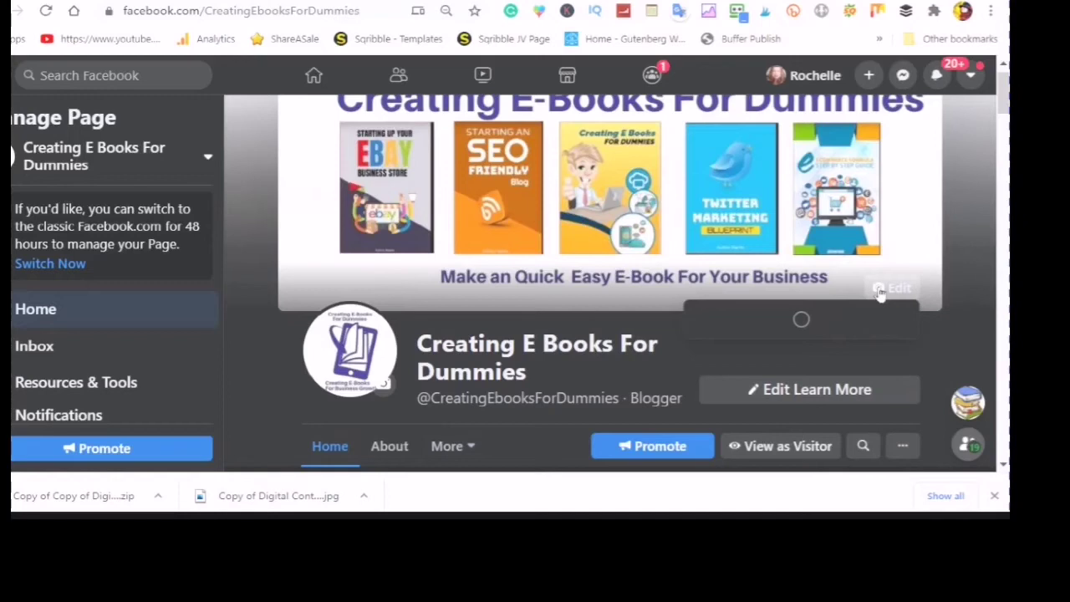
scroll(828, 322, "down", 1)
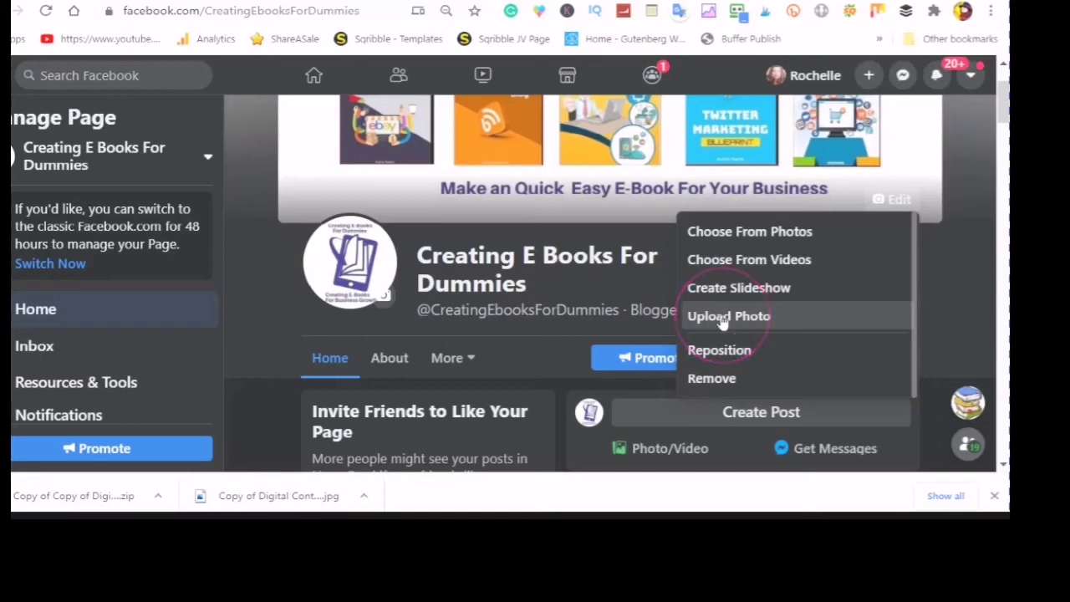
Upload the Canva e-book banner file as the cover, reposition it, and save changes.
left_click(723, 318)
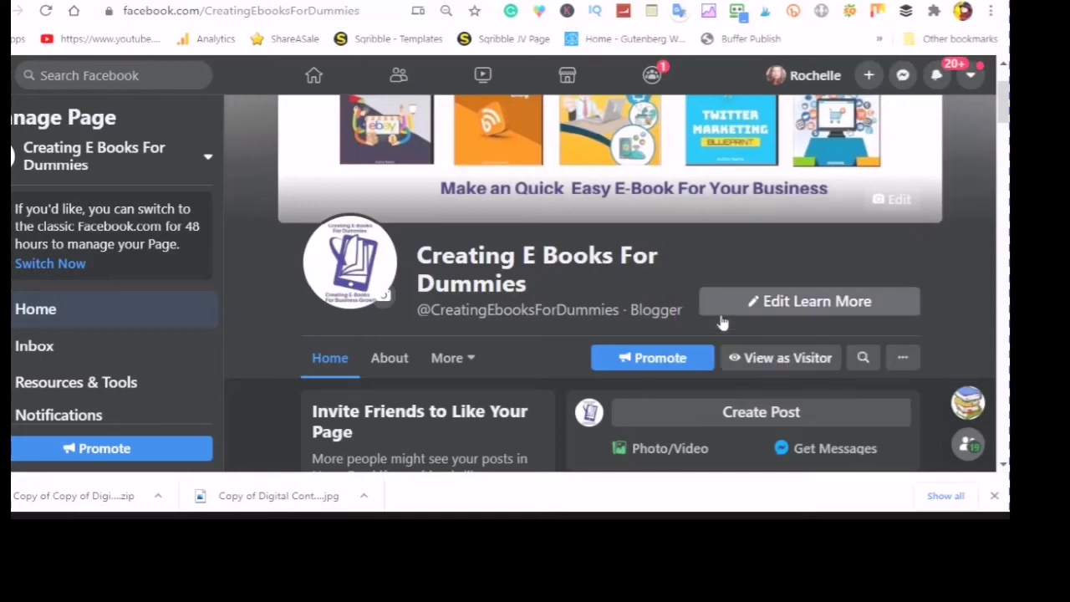
left_click(359, 306)
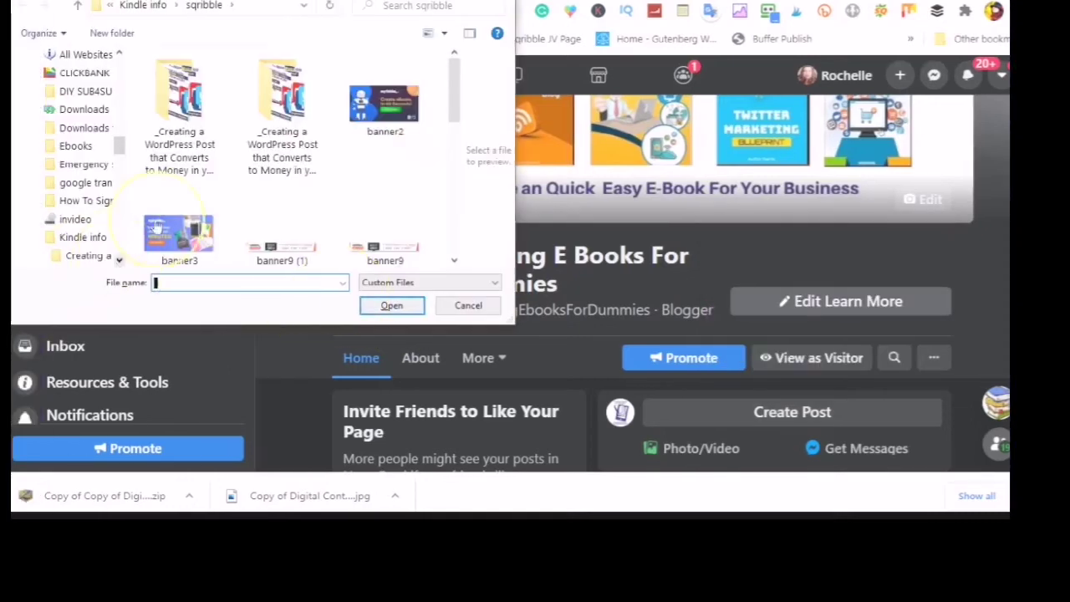
left_click(453, 261)
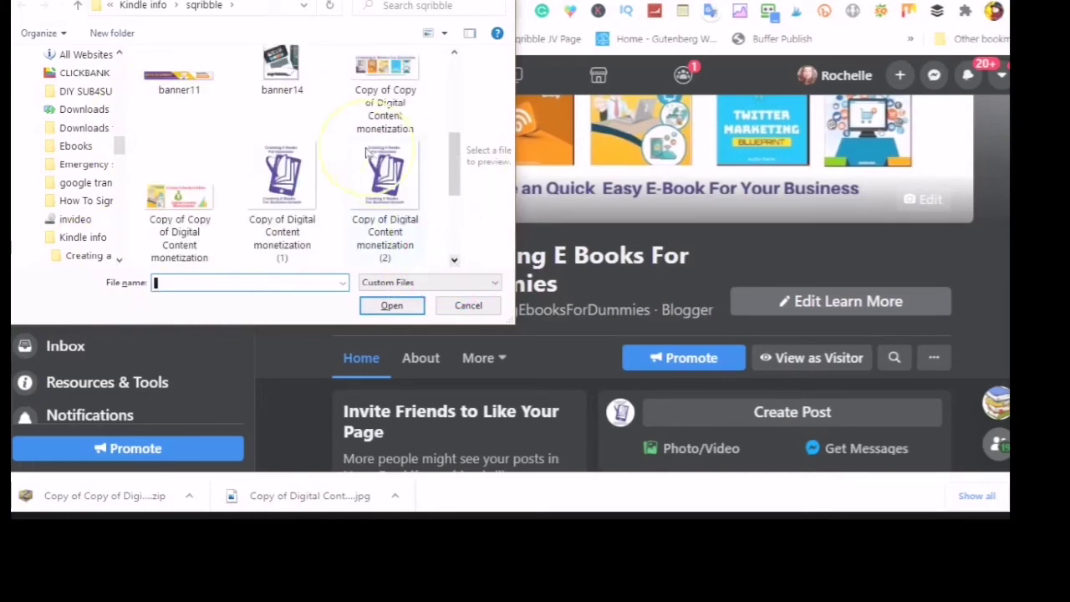
double_click(376, 69)
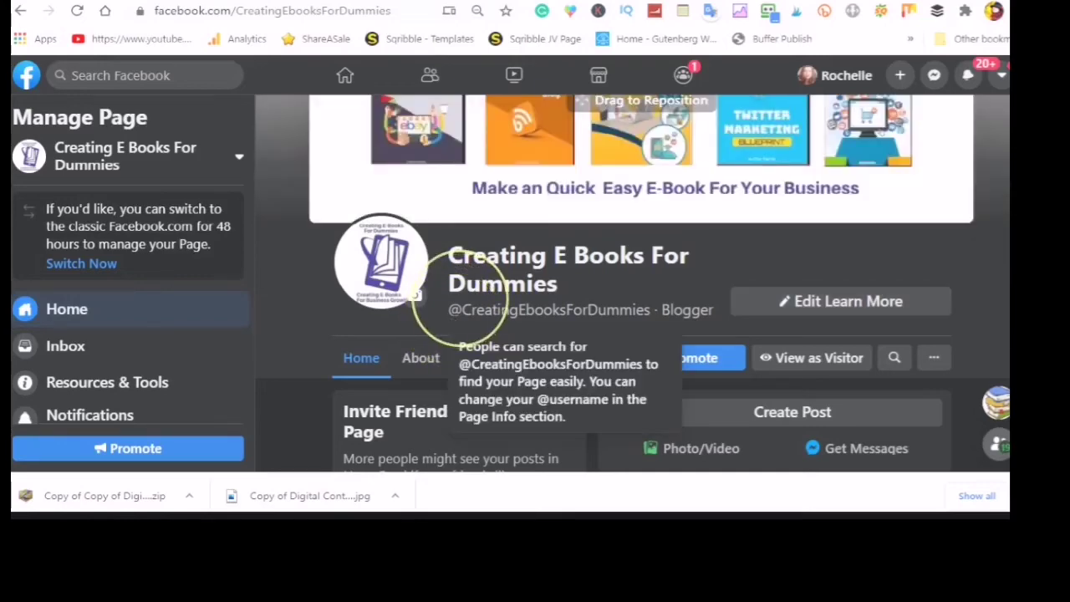
scroll(451, 309, "up", 2)
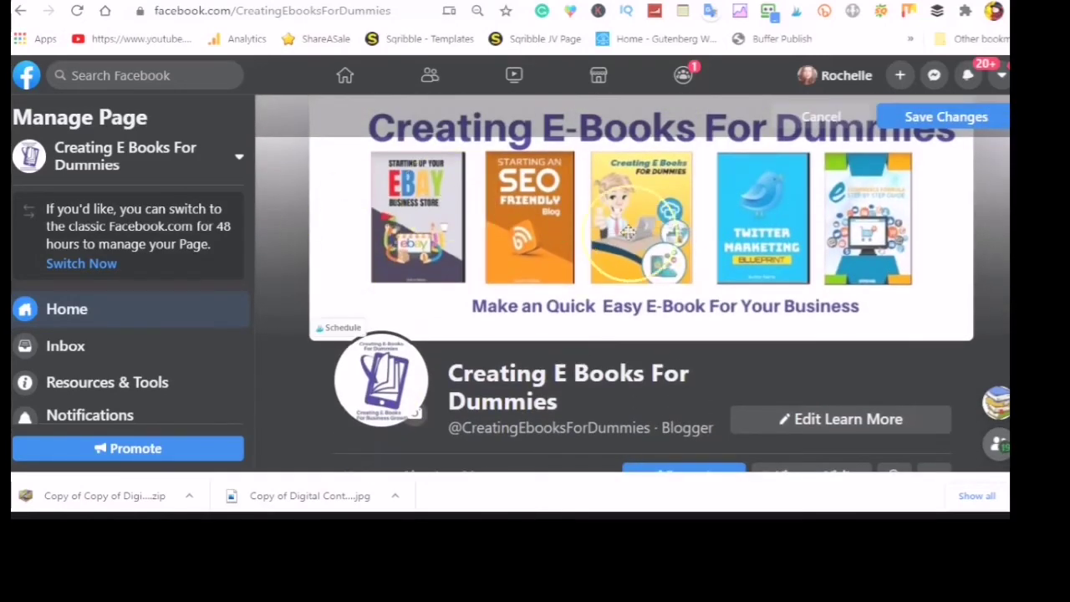
left_click_drag(635, 218, 614, 234)
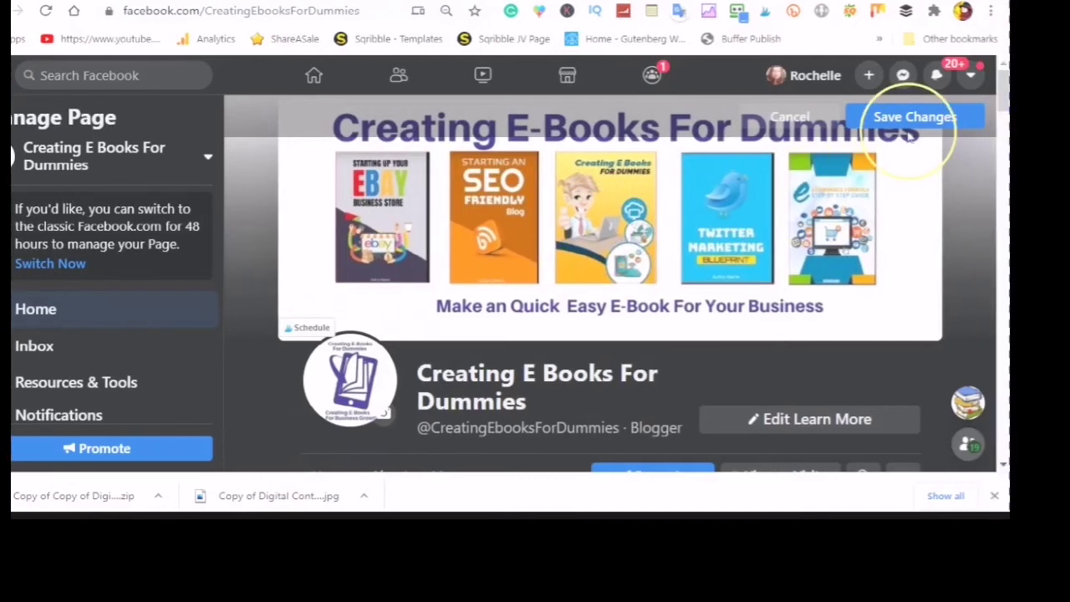
left_click(953, 119)
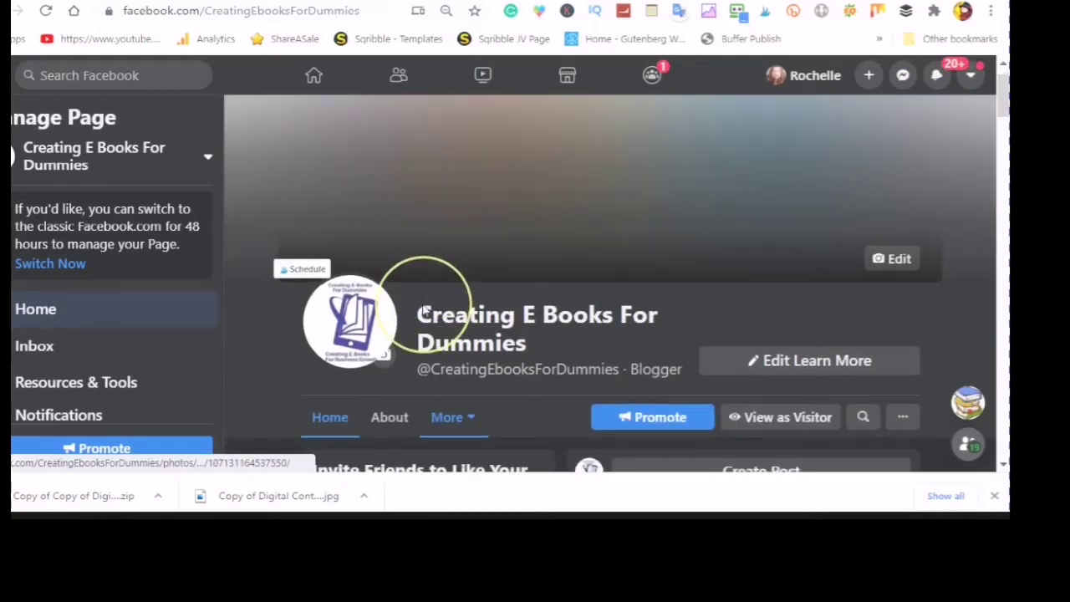
Turn the page cover into a slideshow via the cover's Create Slideshow option.
scroll(418, 347, "up", 1)
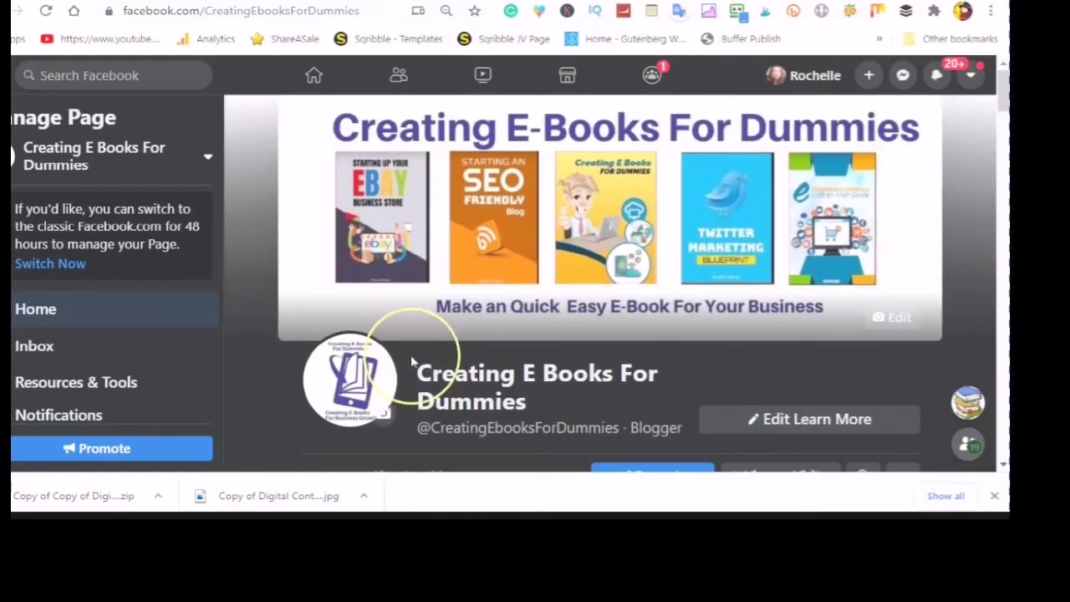
scroll(395, 247, "down", 2)
scroll(396, 247, "down", 1)
scroll(396, 248, "up", 2)
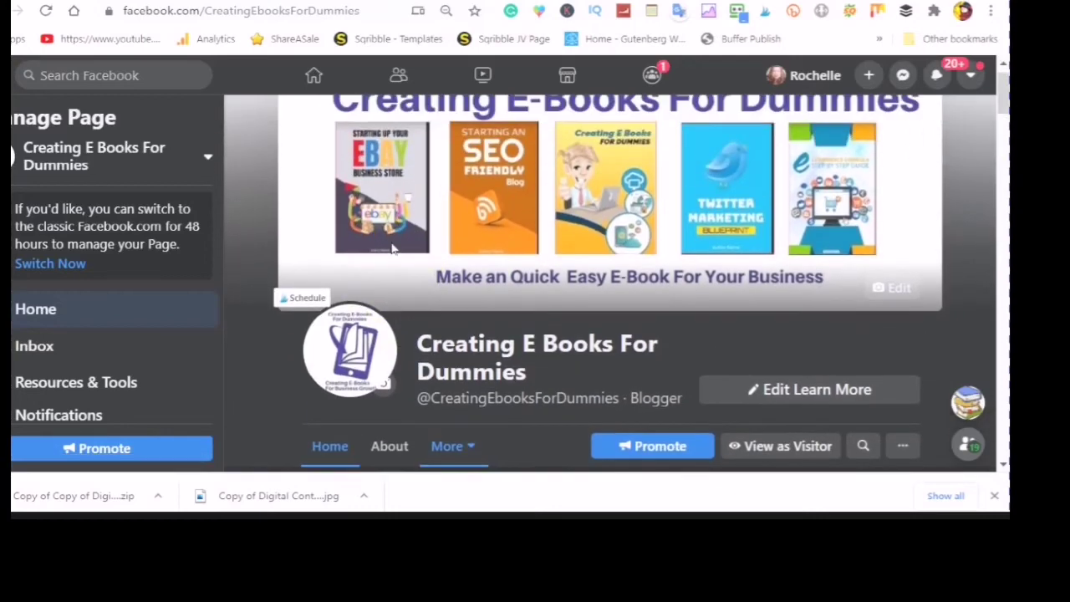
left_click(890, 293)
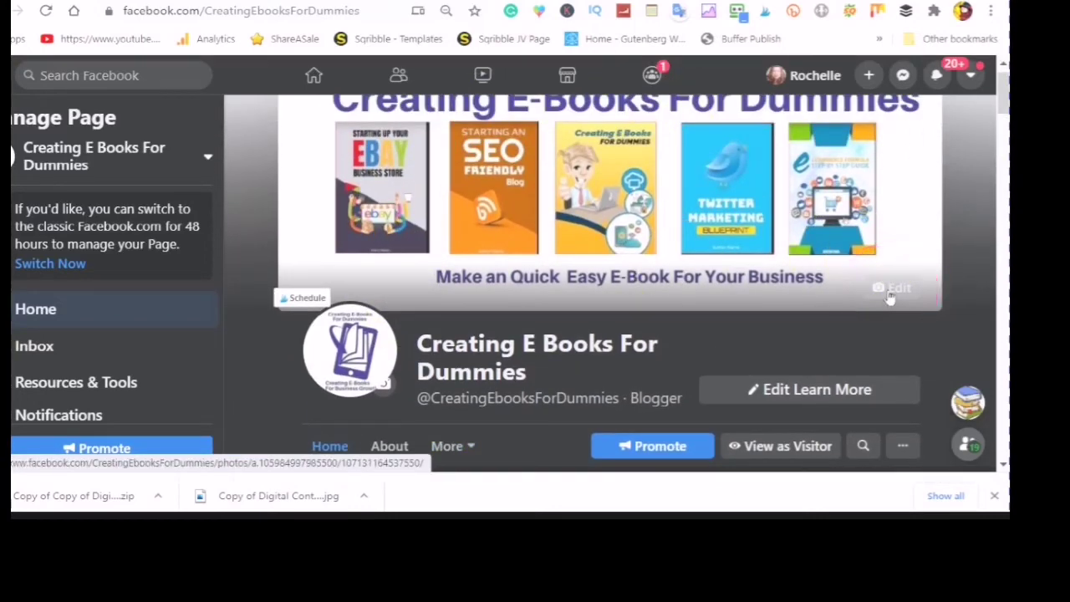
left_click(891, 294)
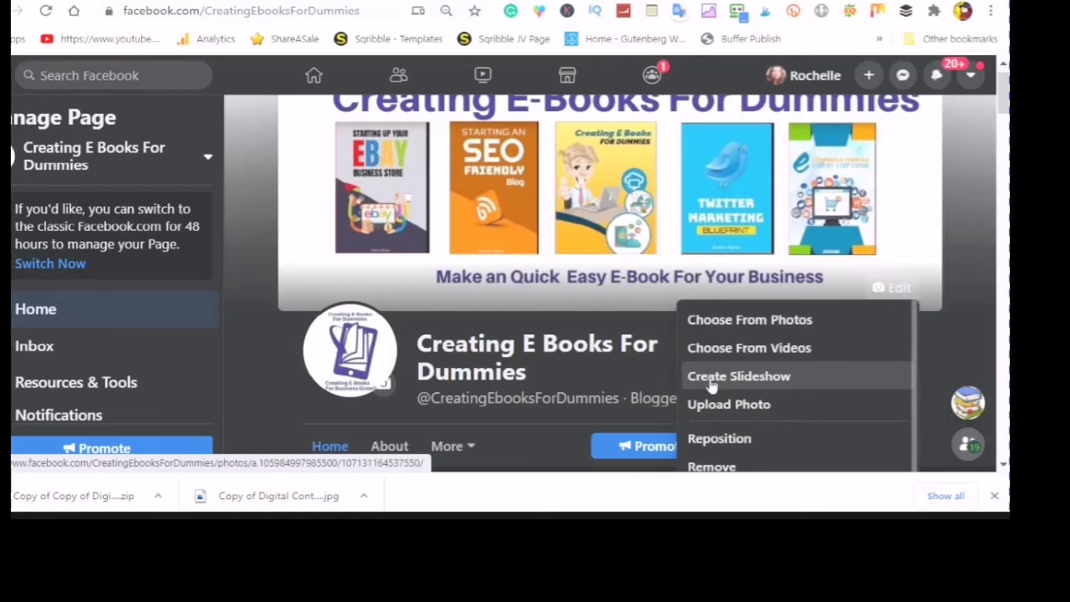
left_click(711, 380)
Add the Digital Content Monetization image from the page's photos as a second slide.
left_click(480, 139)
left_click(418, 140)
left_click(478, 139)
left_click(479, 141)
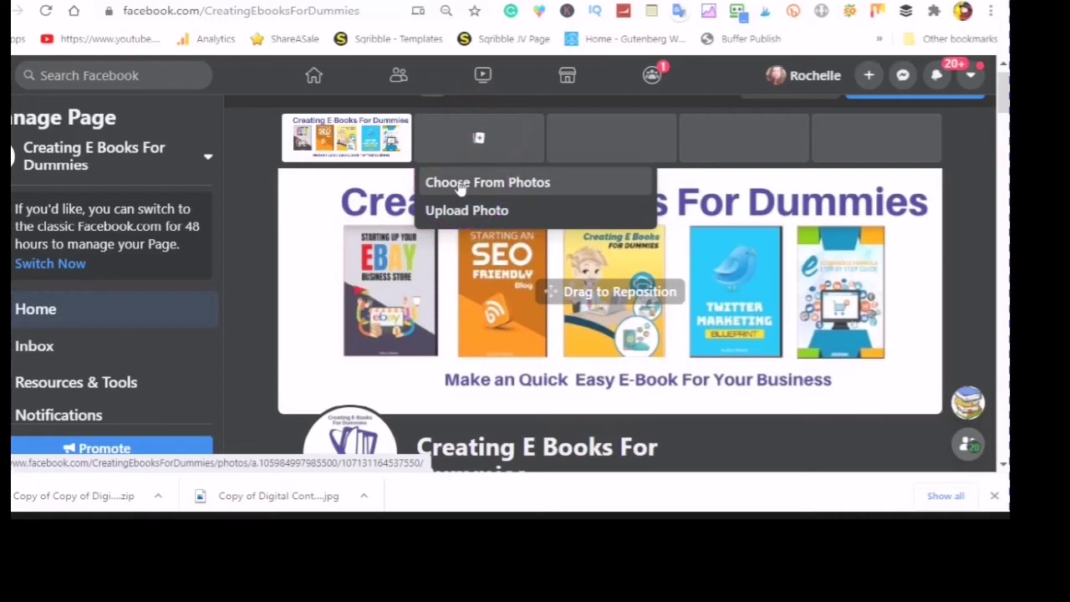
left_click(460, 184)
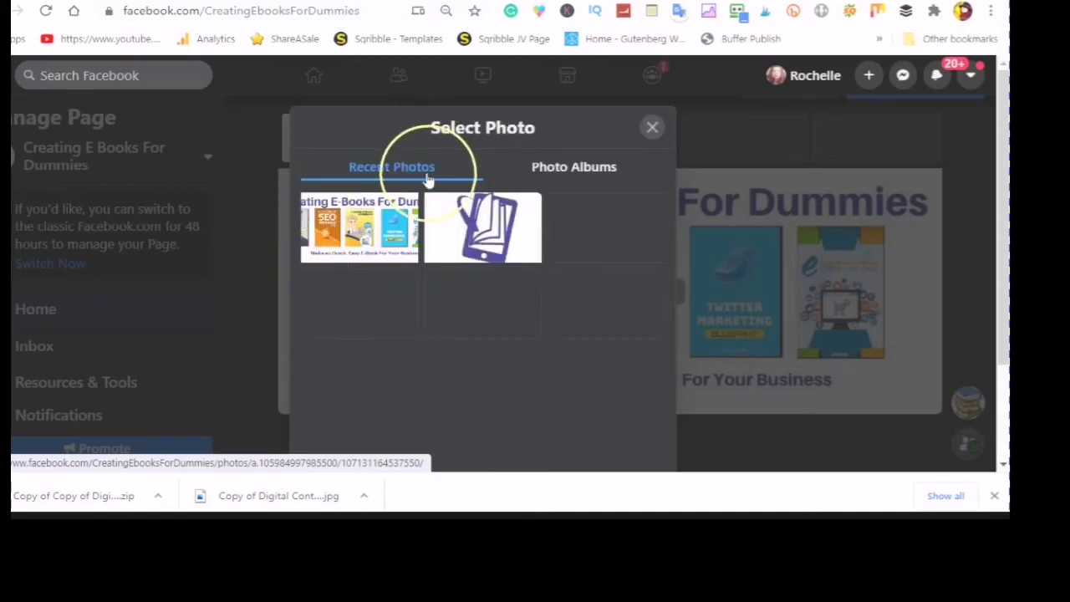
left_click(572, 169)
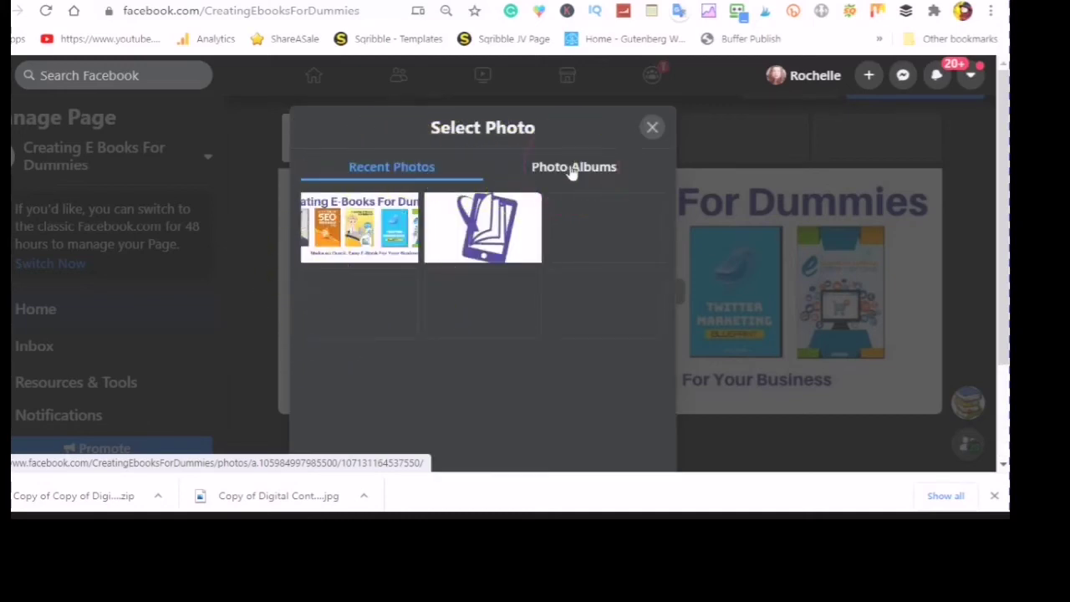
left_click(572, 170)
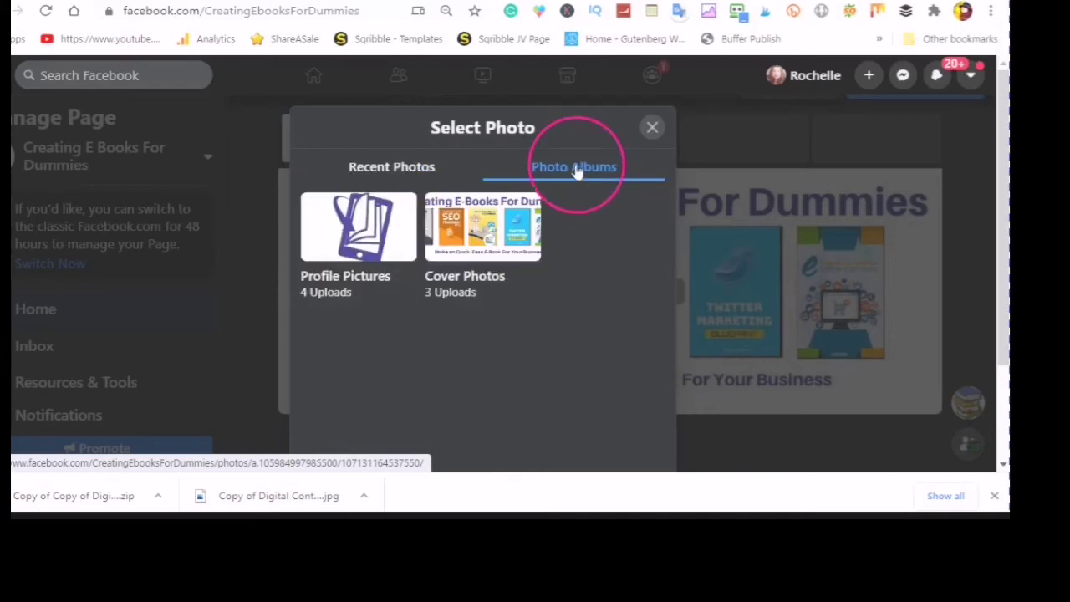
left_click(577, 171)
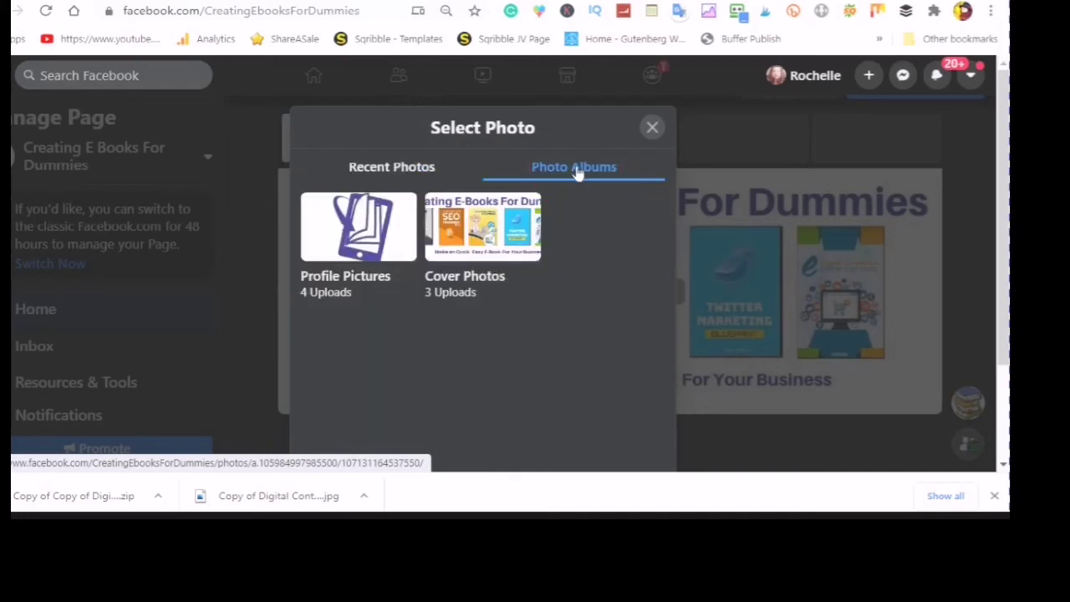
left_click(377, 172)
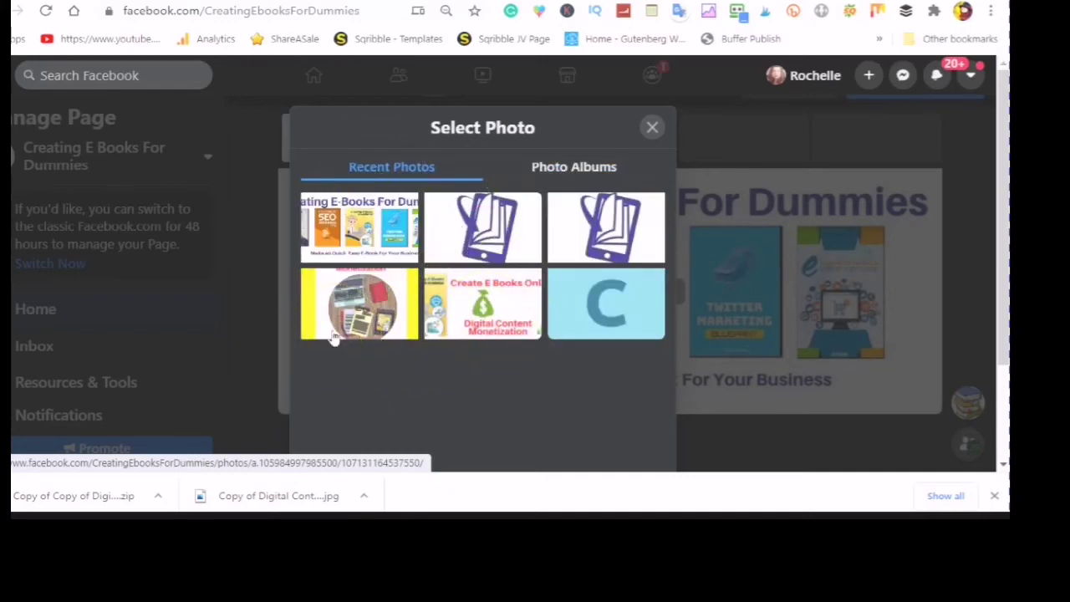
left_click(498, 314)
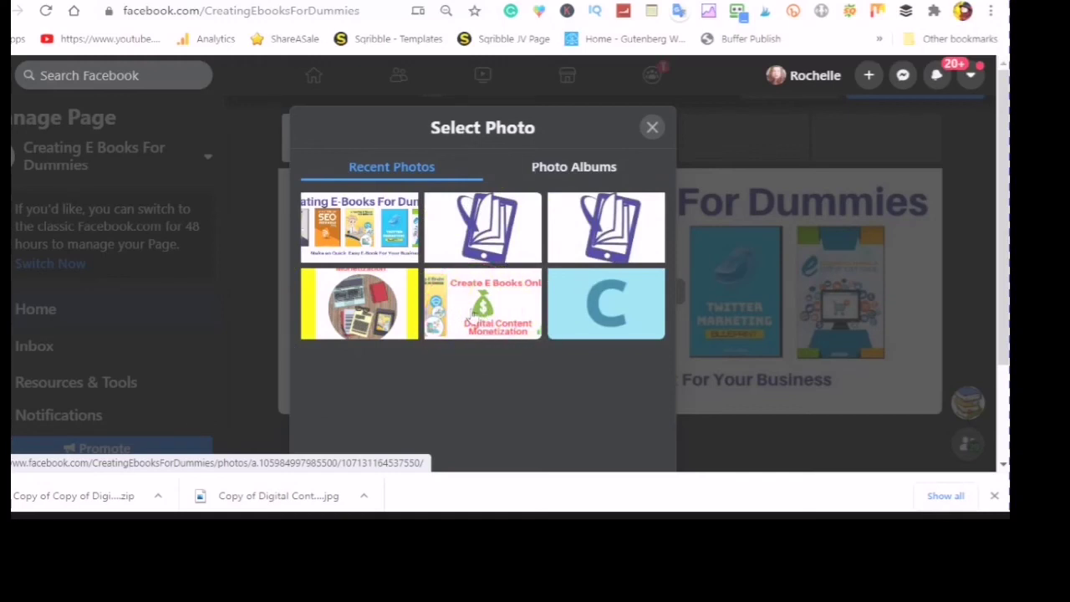
left_click(473, 316)
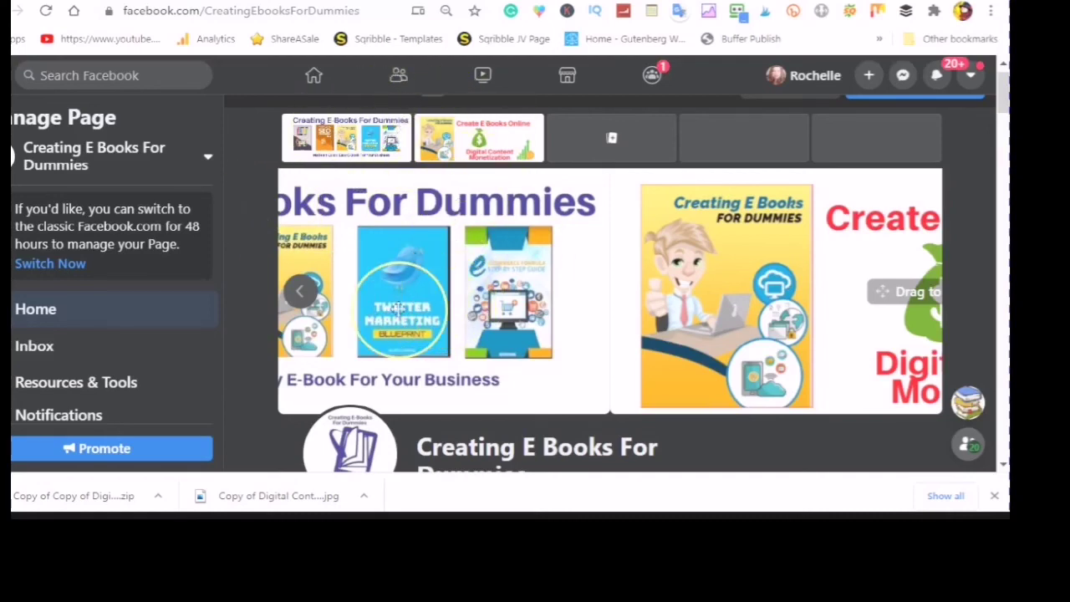
Cancel the slideshow, bringing up the leave-without-saving prompt.
left_click(565, 141)
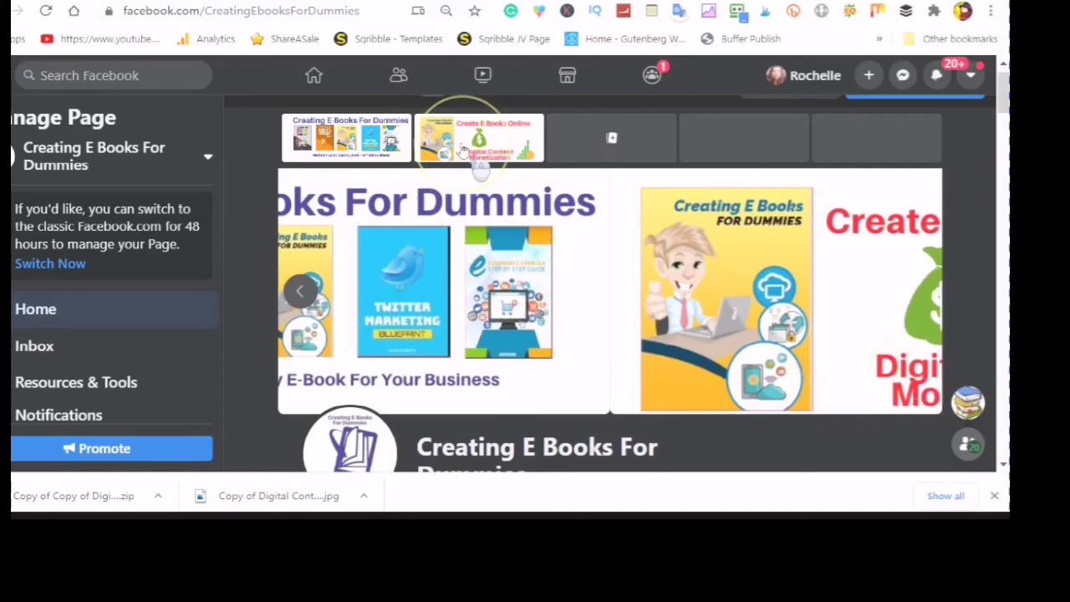
scroll(481, 167, "up", 1)
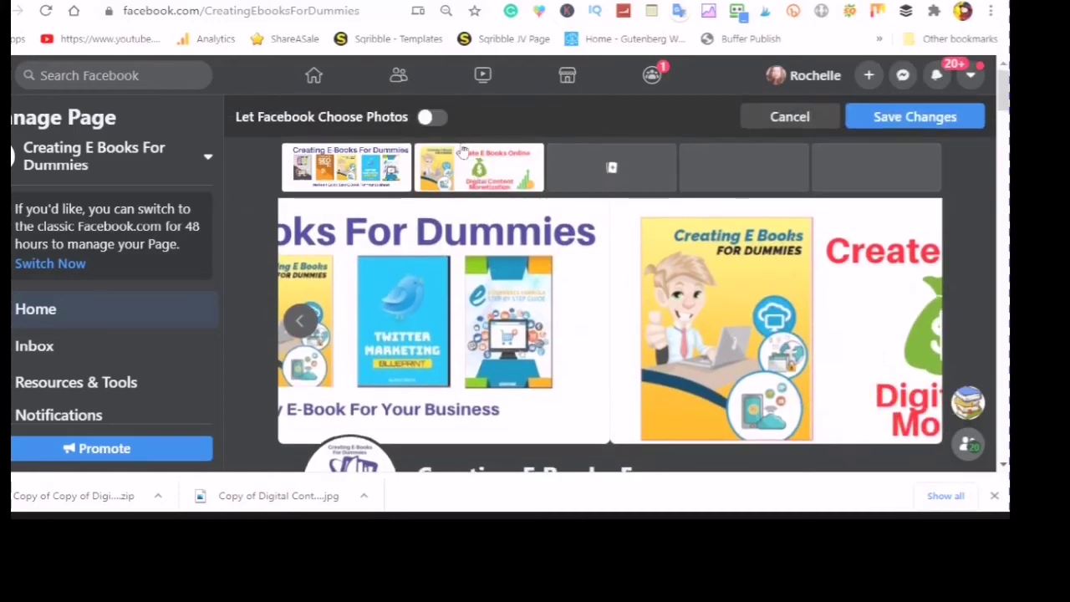
left_click(794, 118)
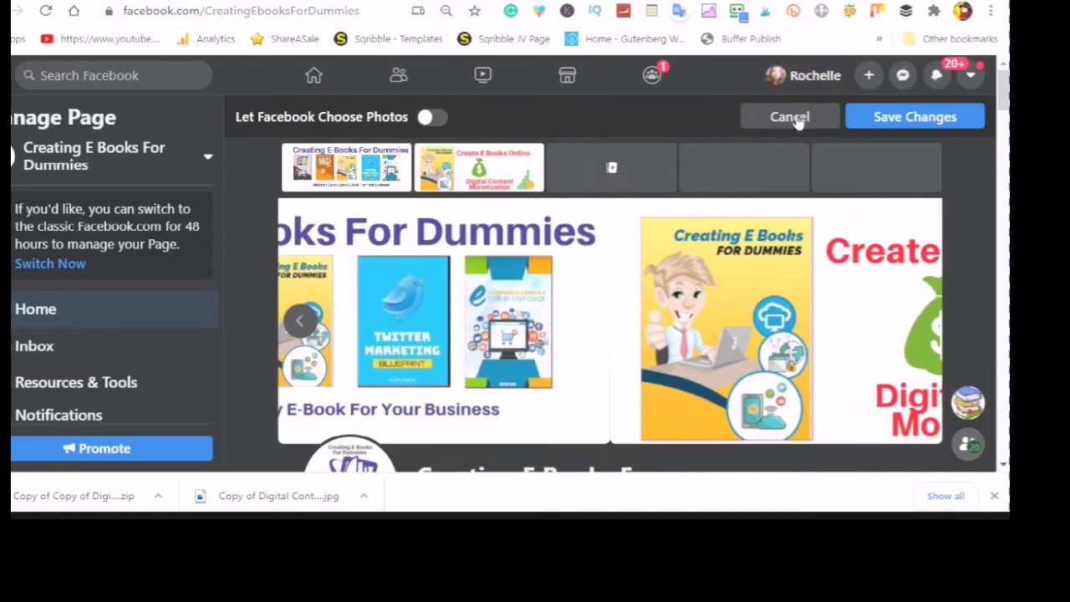
left_click(800, 119)
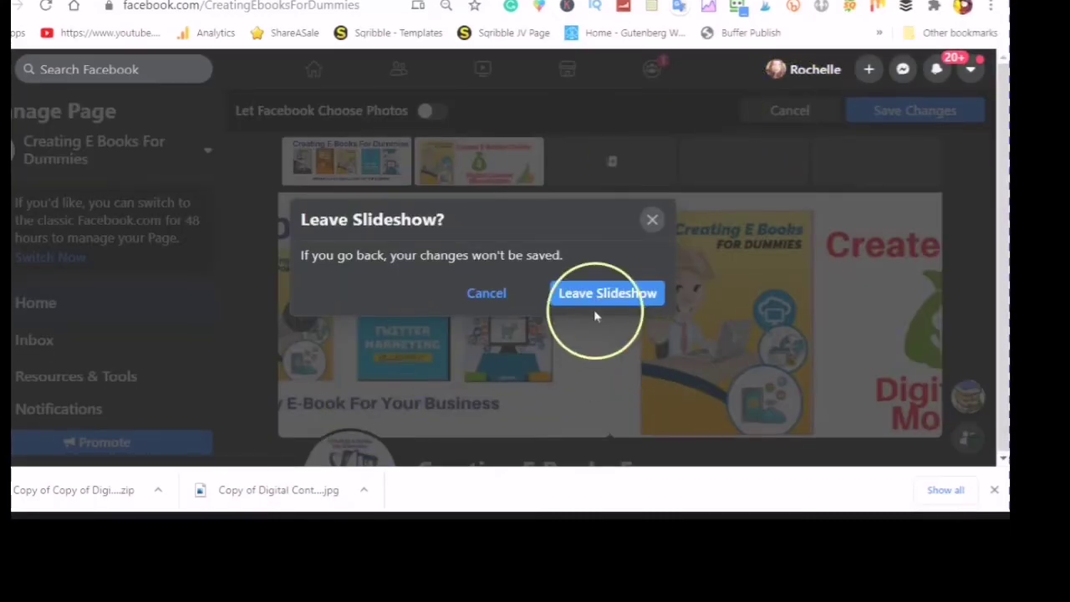
Leave the slideshow without saving, keeping the single e-book banner as the cover.
left_click(603, 301)
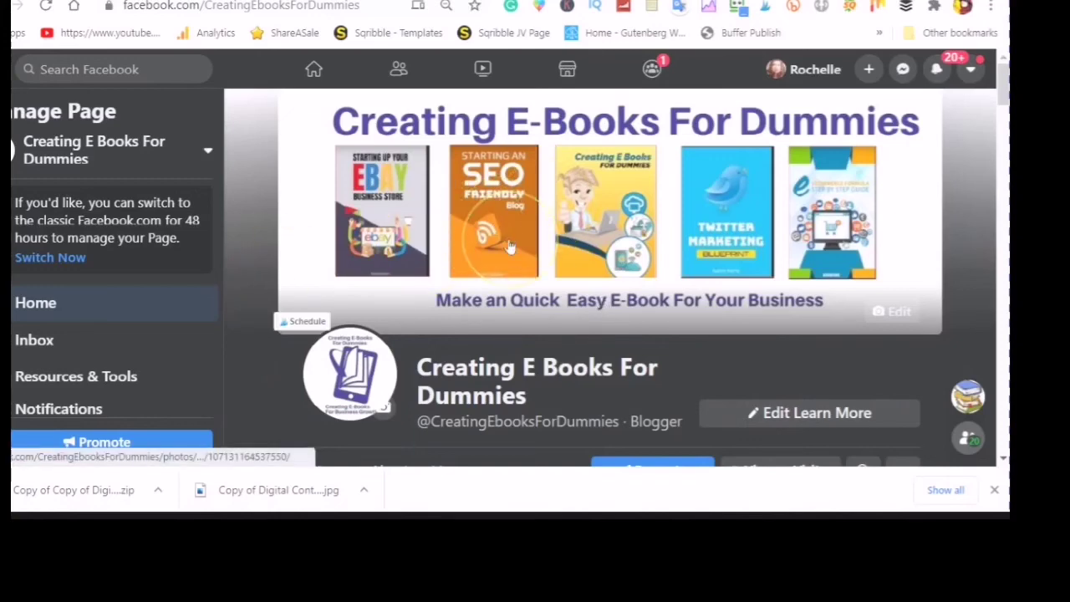
scroll(526, 287, "down", 2)
scroll(505, 283, "down", 1)
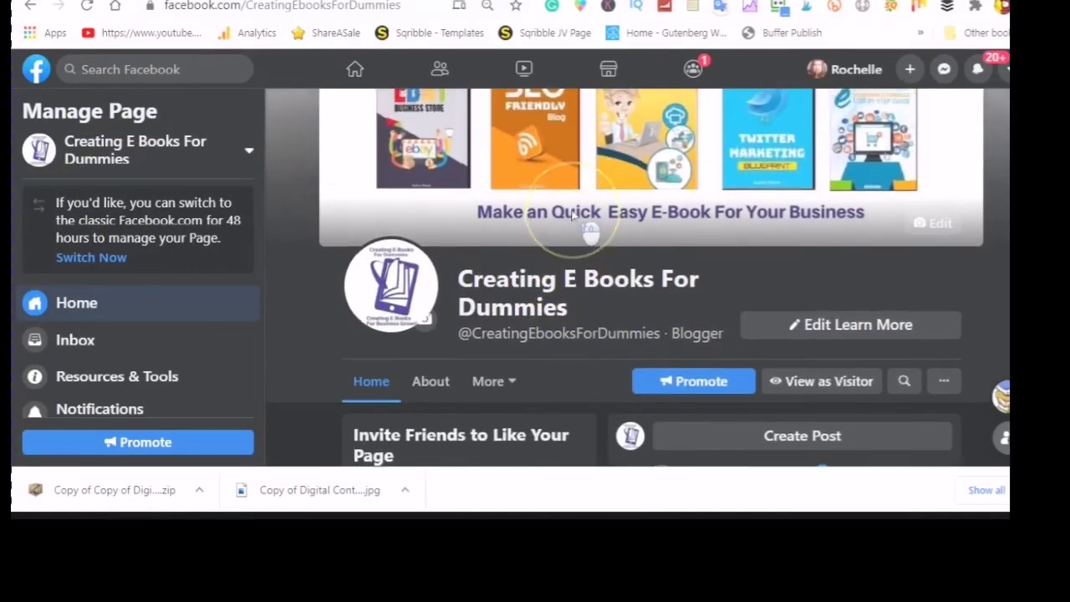
scroll(573, 215, "up", 1)
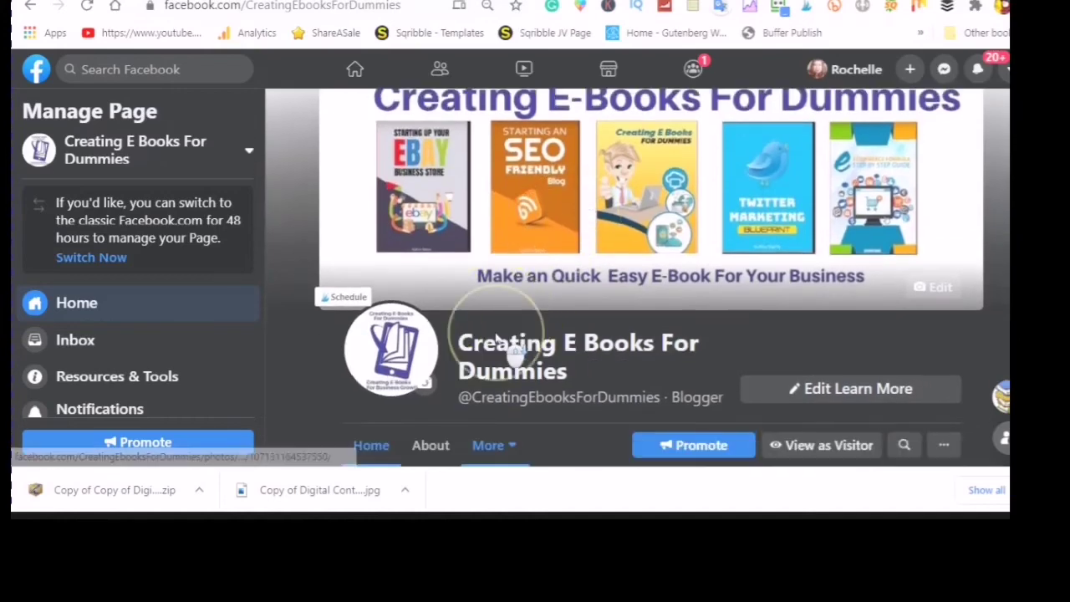
scroll(498, 338, "down", 1)
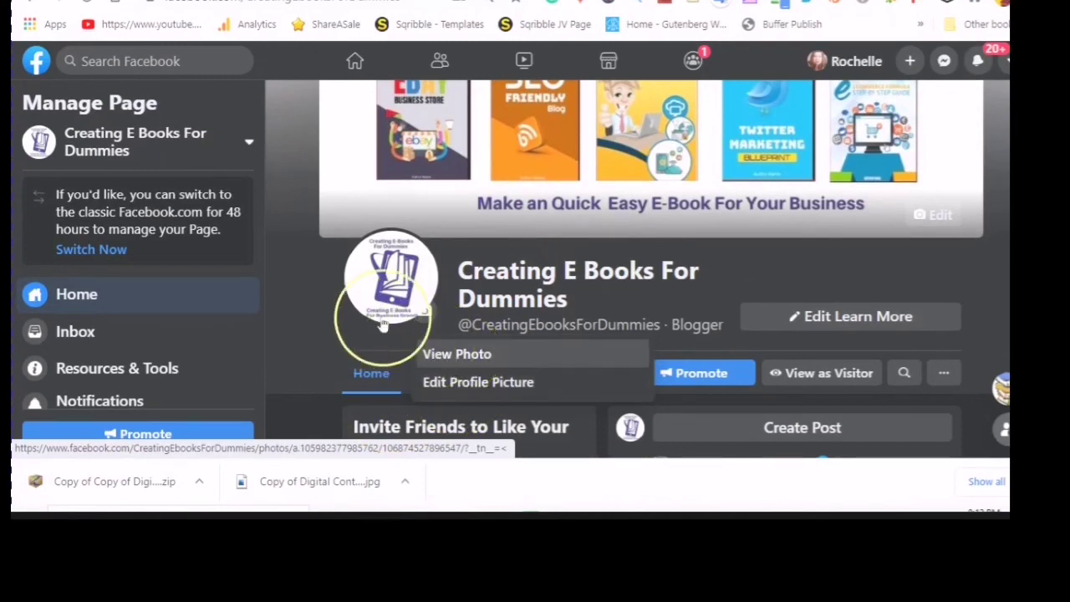
Choose Edit Profile Picture and Upload Photo to open the file picker for a new image.
scroll(400, 265, "down", 1)
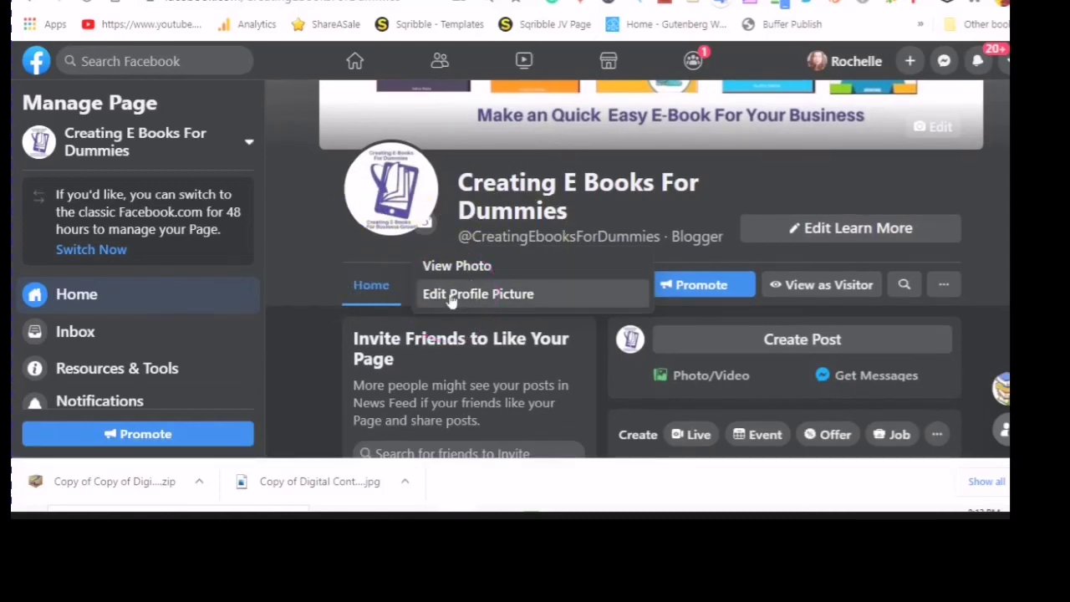
left_click(452, 297)
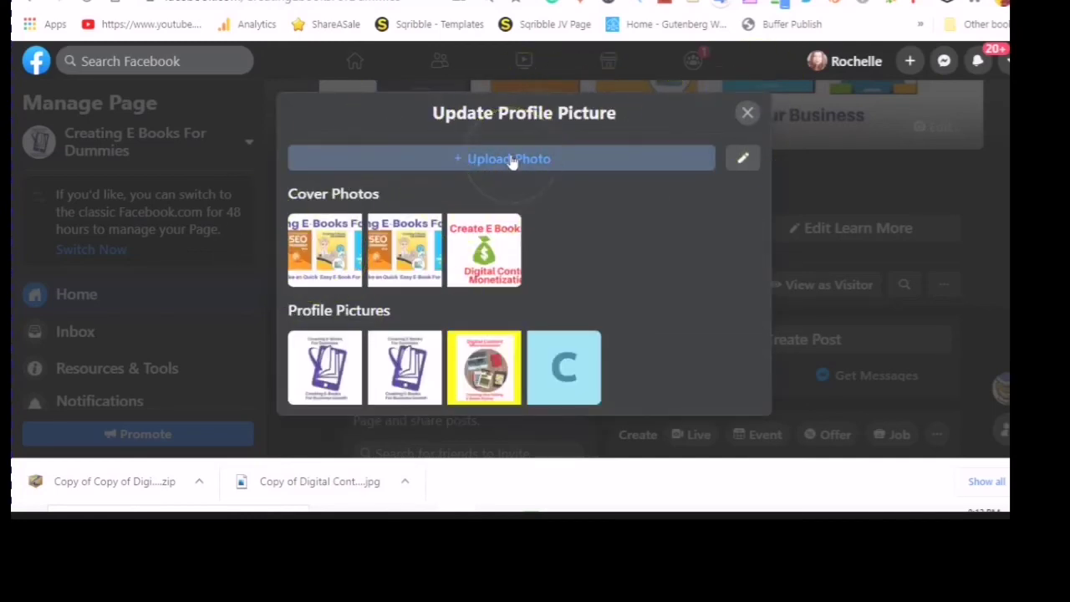
left_click(498, 164)
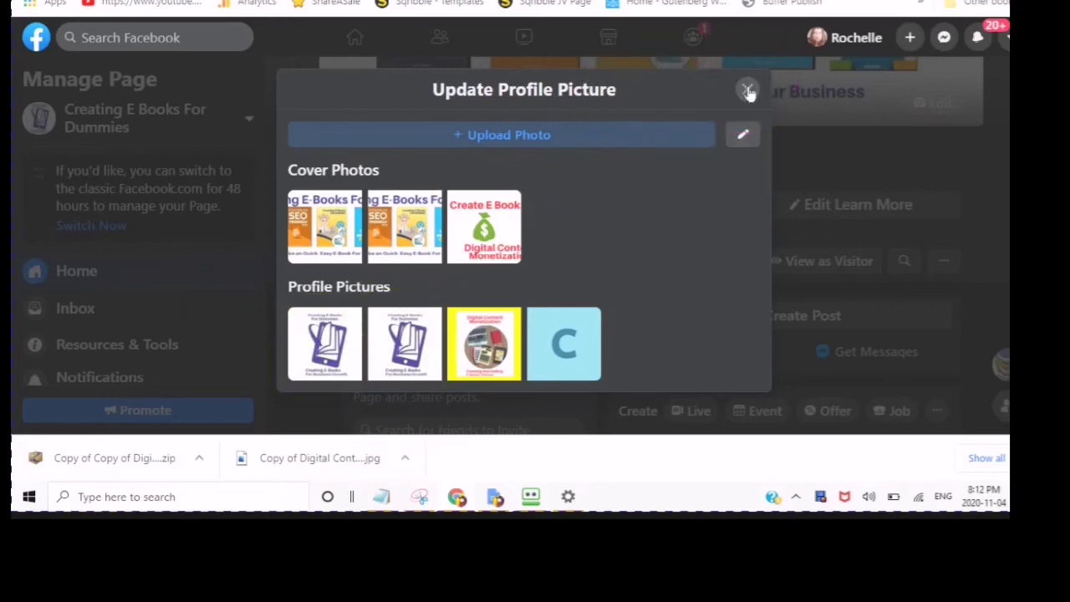
left_click(747, 90)
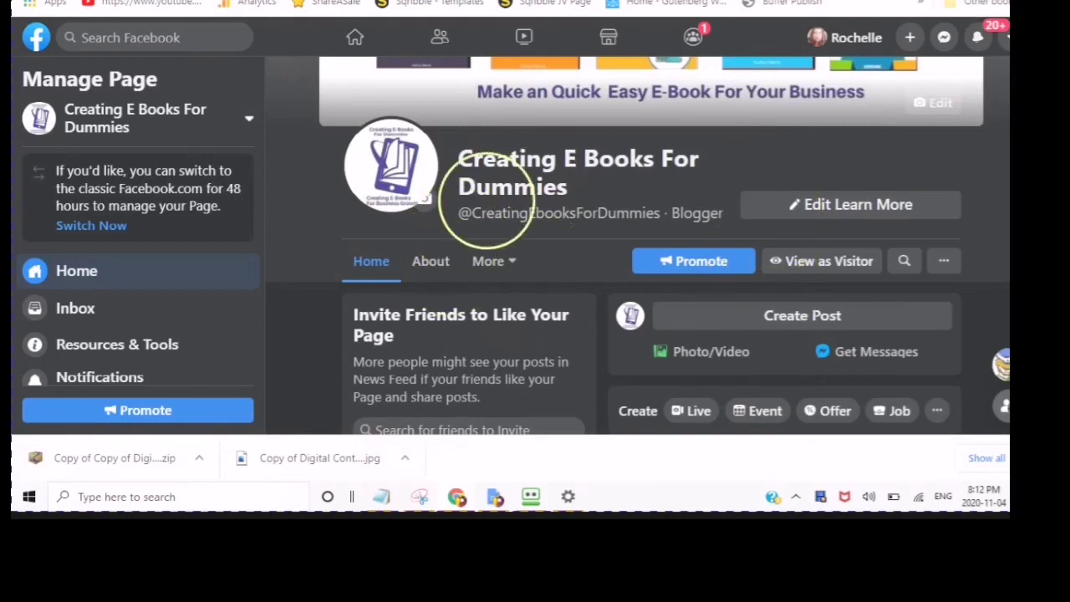
left_click(414, 197)
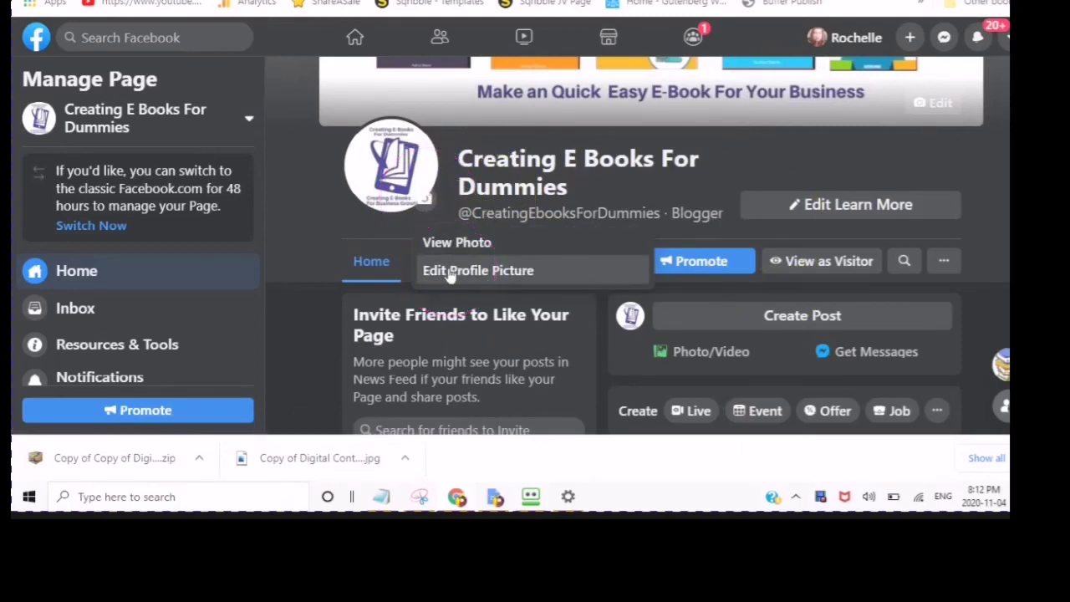
left_click(452, 276)
left_click(507, 207)
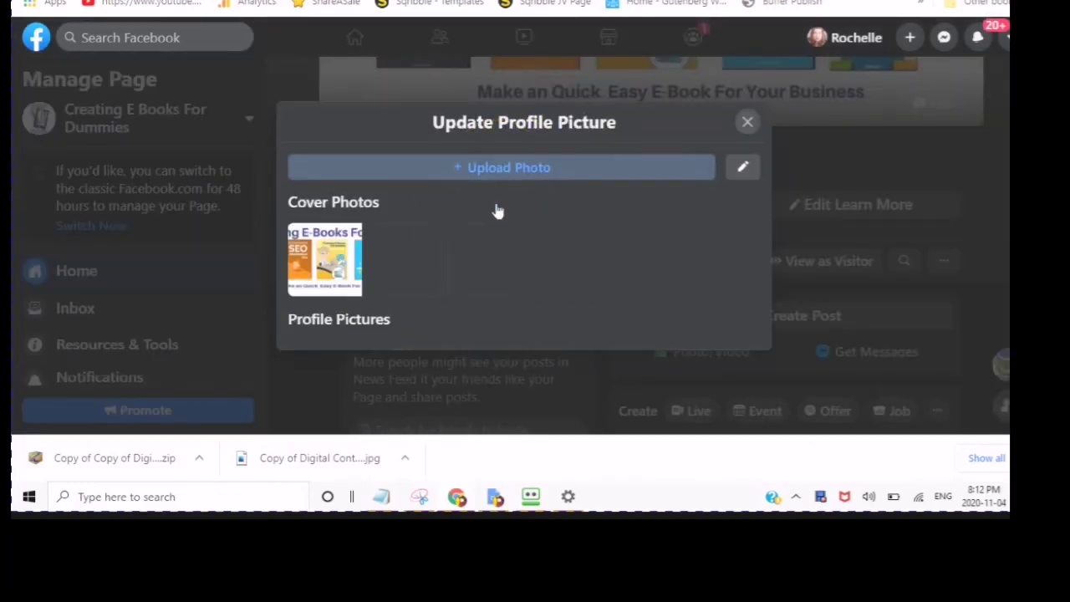
left_click(490, 146)
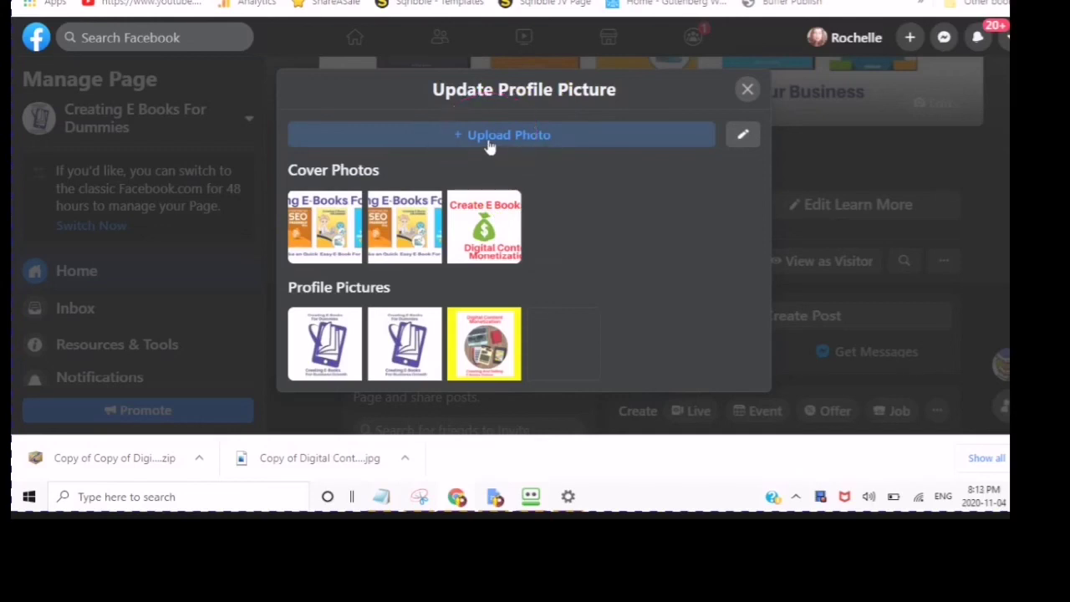
left_click(490, 146)
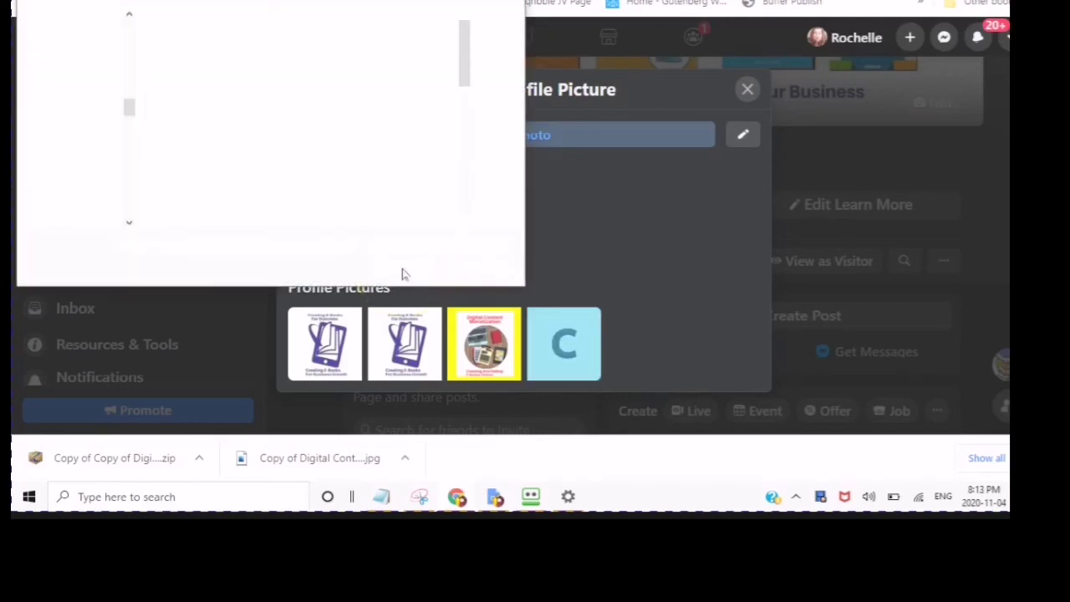
Upload the purple phone logo file and try zooming it as the profile picture.
scroll(275, 171, "down", 2)
scroll(284, 174, "down", 2)
scroll(250, 197, "up", 2)
scroll(242, 142, "down", 3)
scroll(242, 142, "down", 2)
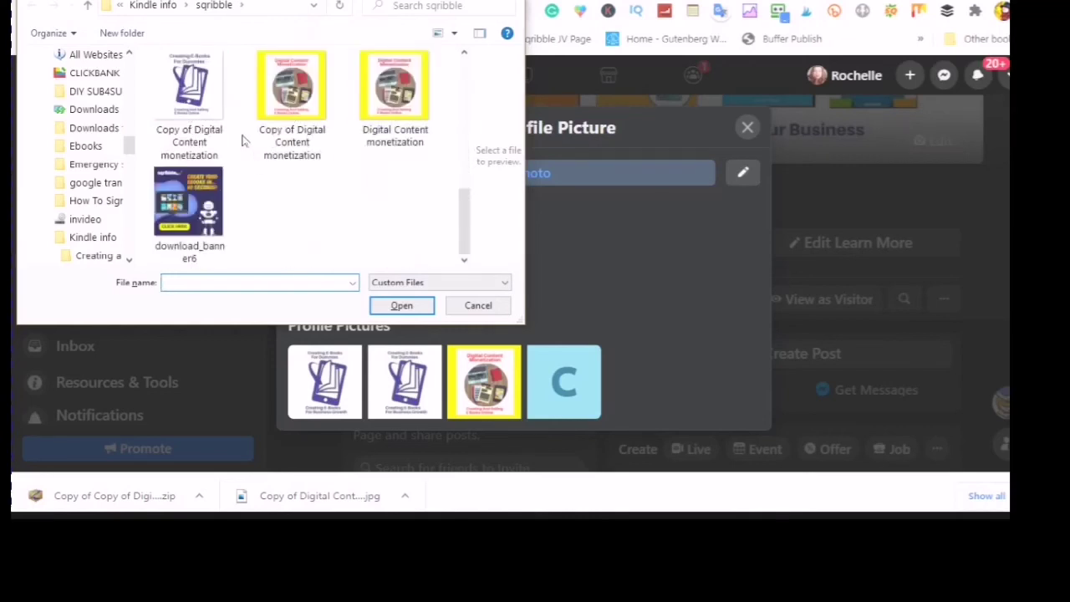
scroll(266, 178, "up", 1)
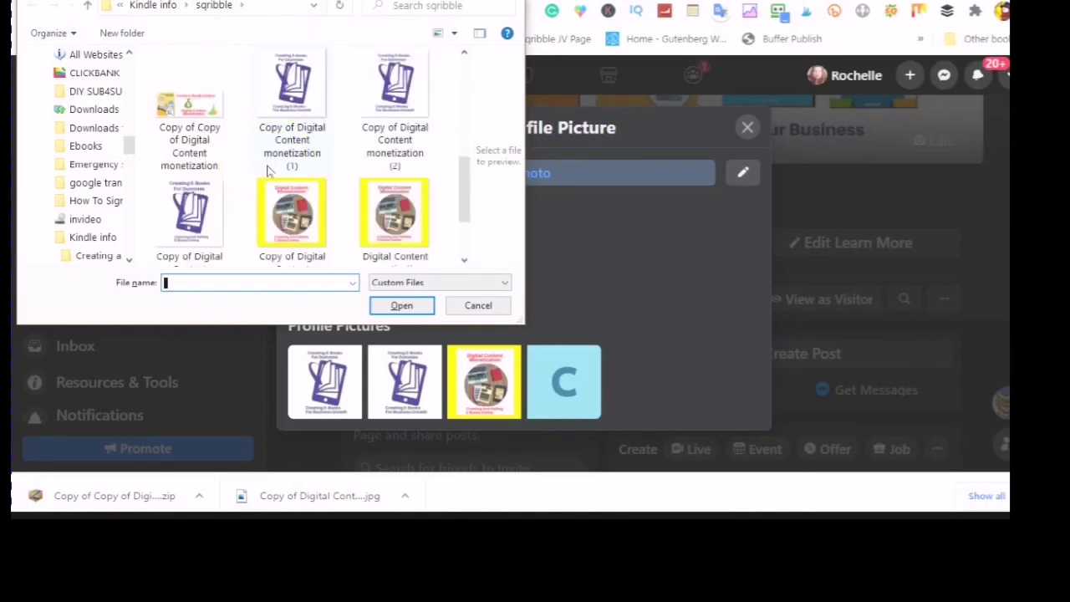
double_click(179, 214)
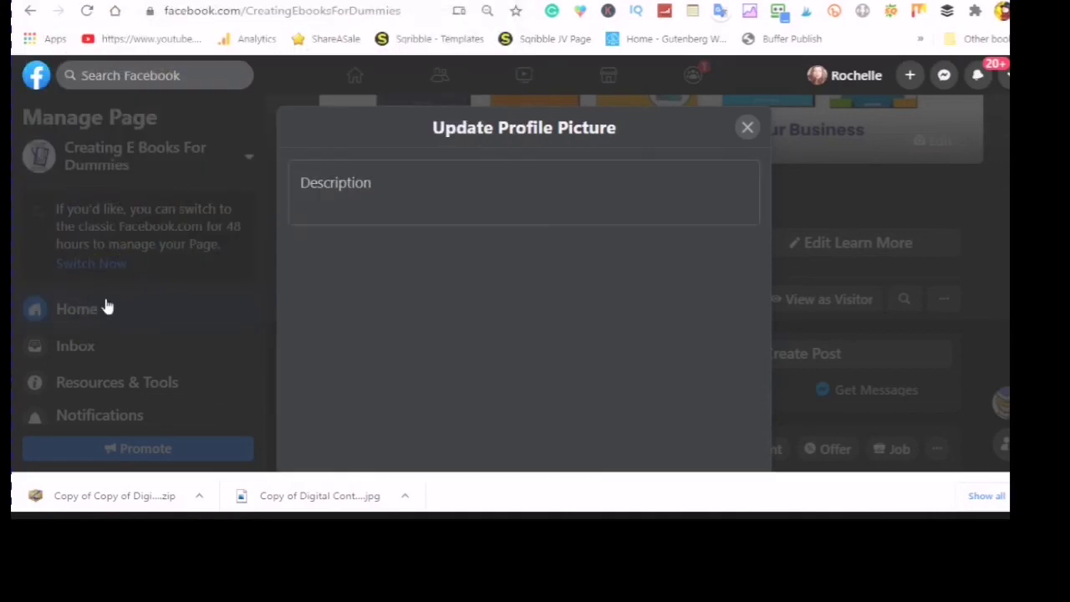
scroll(583, 353, "down", 1)
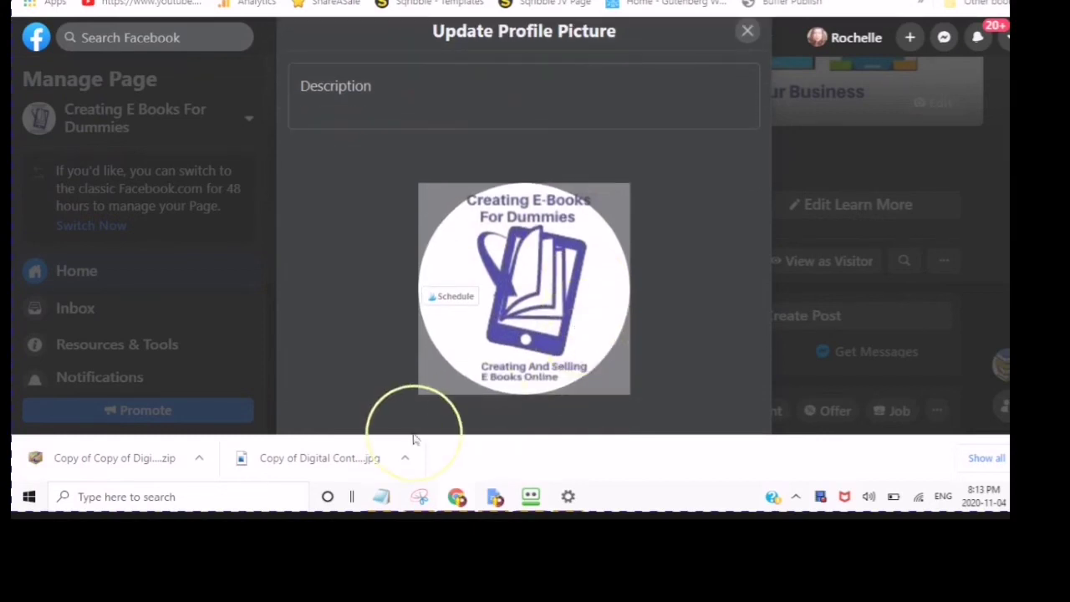
scroll(558, 291, "down", 3)
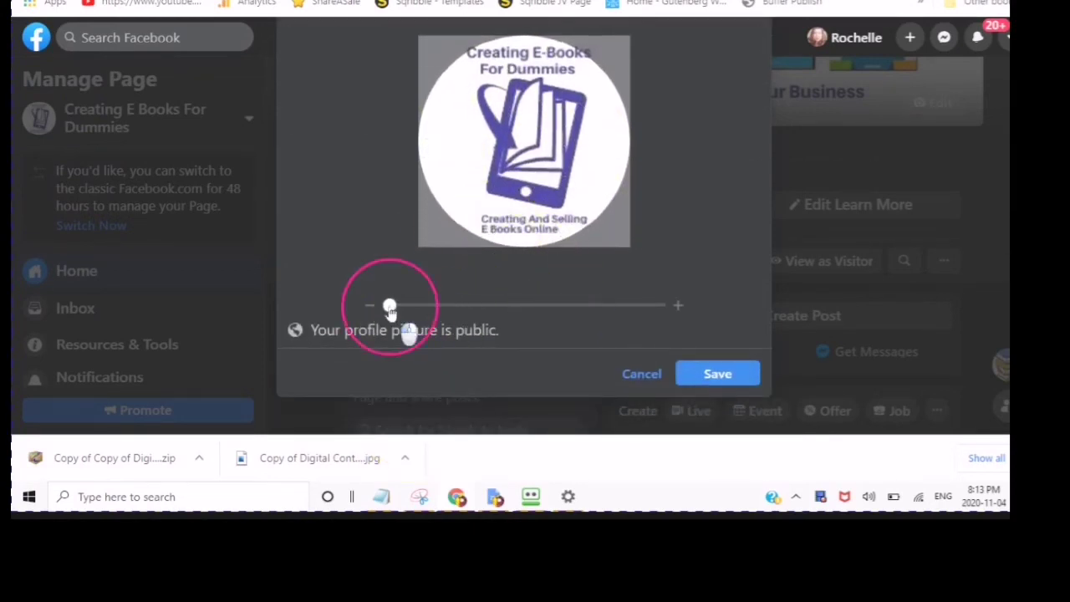
left_click_drag(390, 308, 513, 307)
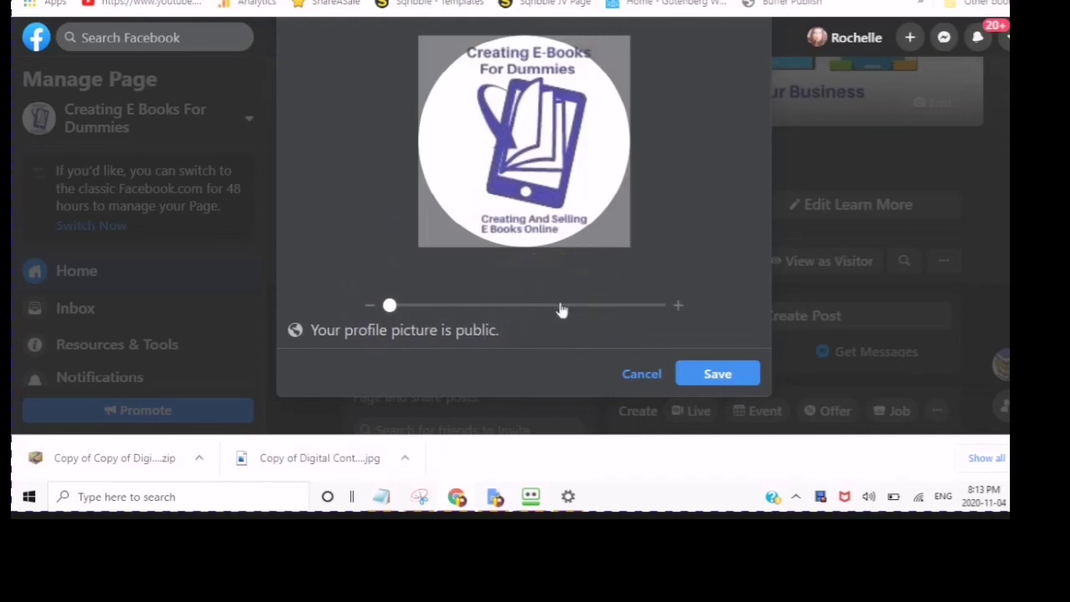
left_click(628, 310)
Cancel the new profile picture and discard it unsaved.
left_click(642, 376)
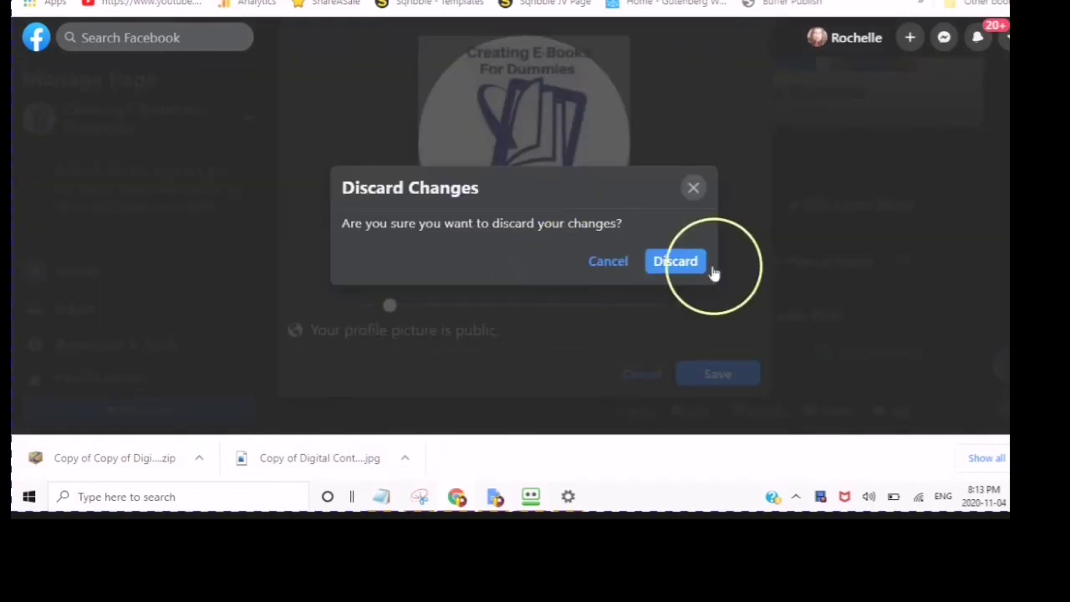
left_click(673, 263)
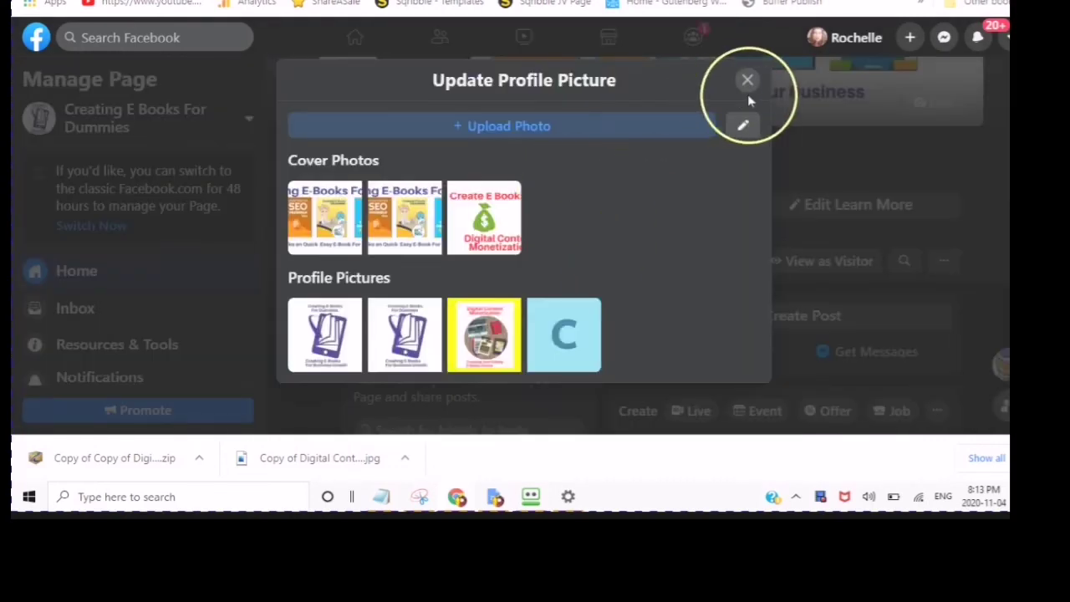
left_click(750, 86)
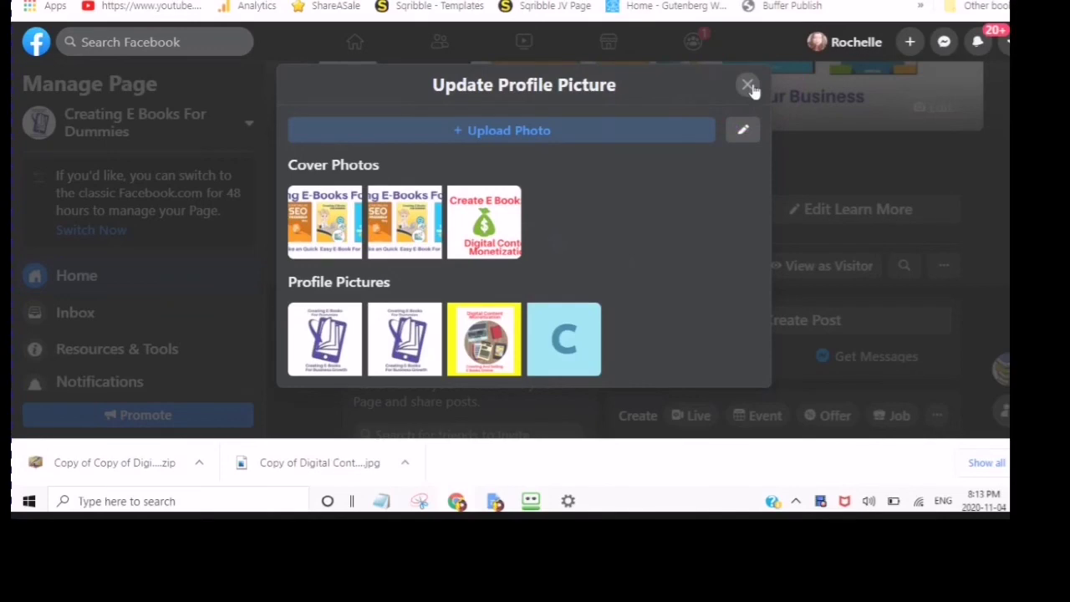
Close the Update Profile Picture dialog to review the Creating E-Books For Dummies phone logo.
left_click(750, 86)
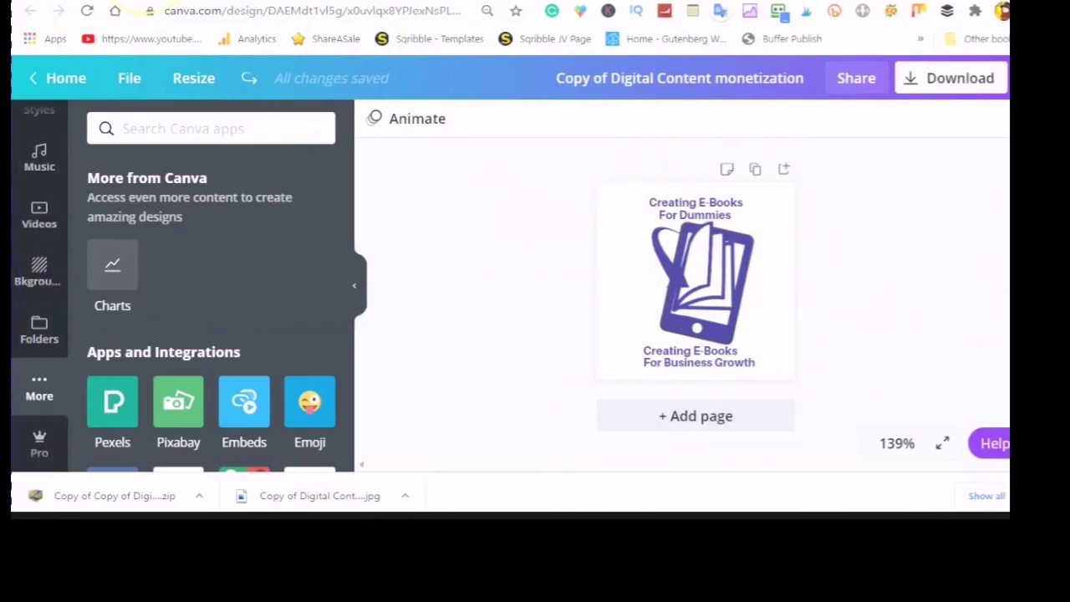
Return to Facebook and inspect the five-book banner cover and purple phone-logo profile picture.
left_click(130, 2)
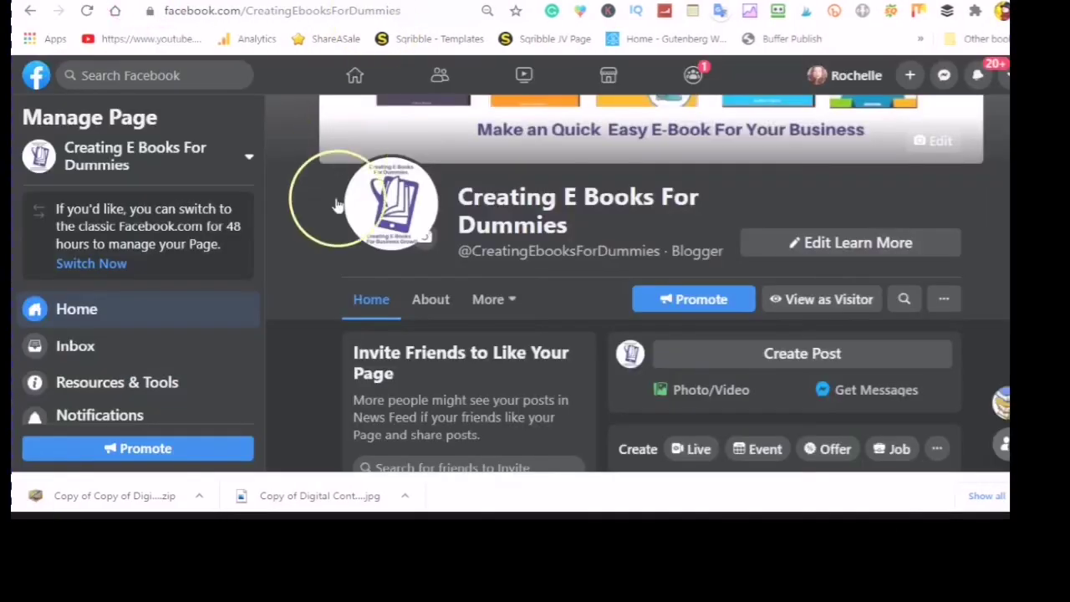
scroll(435, 142, "up", 2)
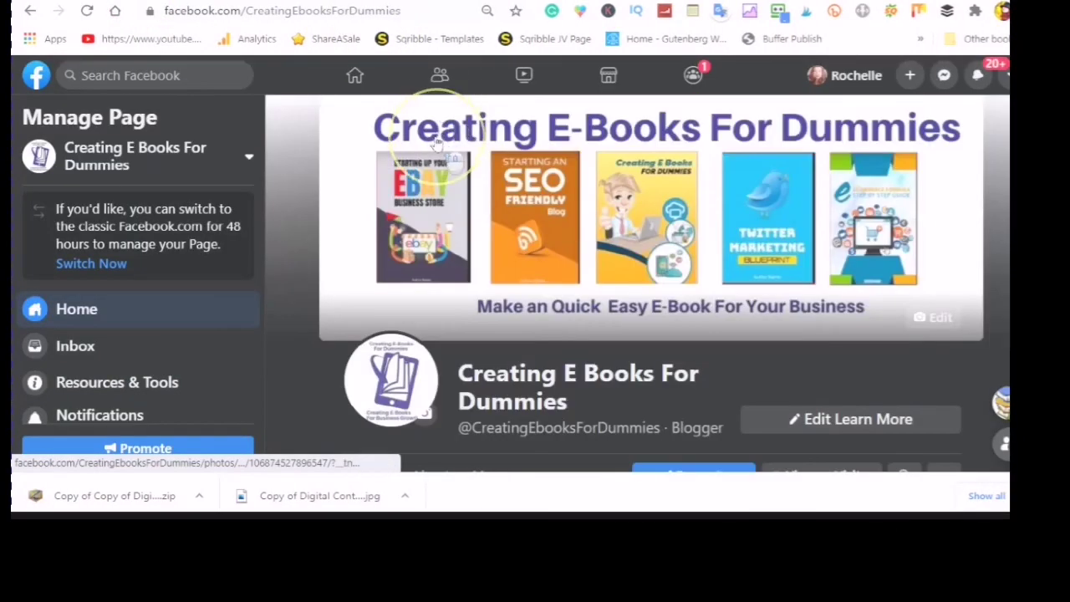
scroll(422, 168, "down", 4)
scroll(418, 181, "up", 4)
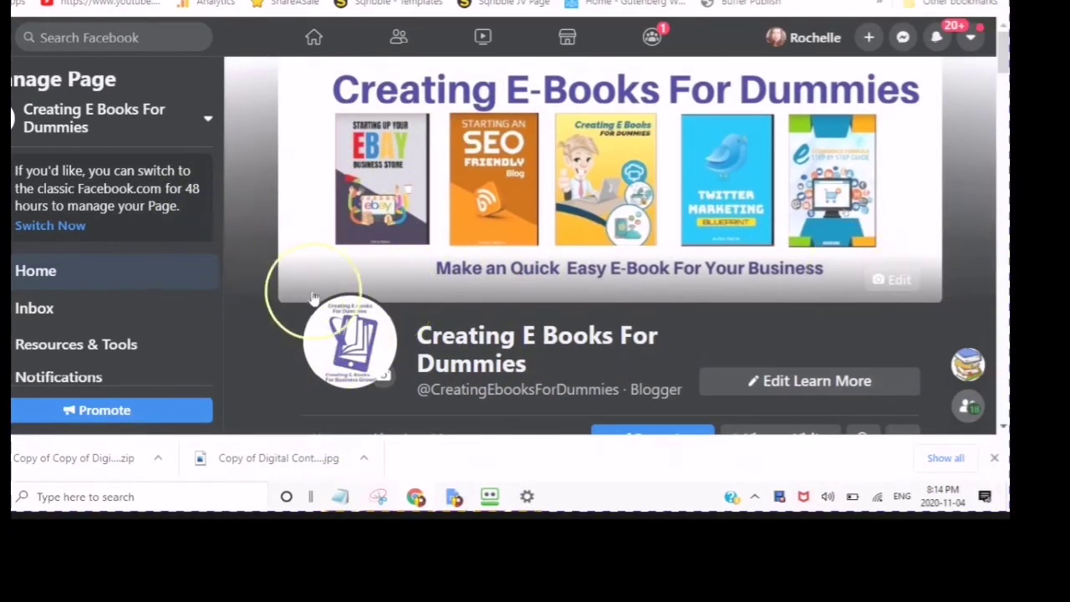
scroll(373, 360, "down", 1)
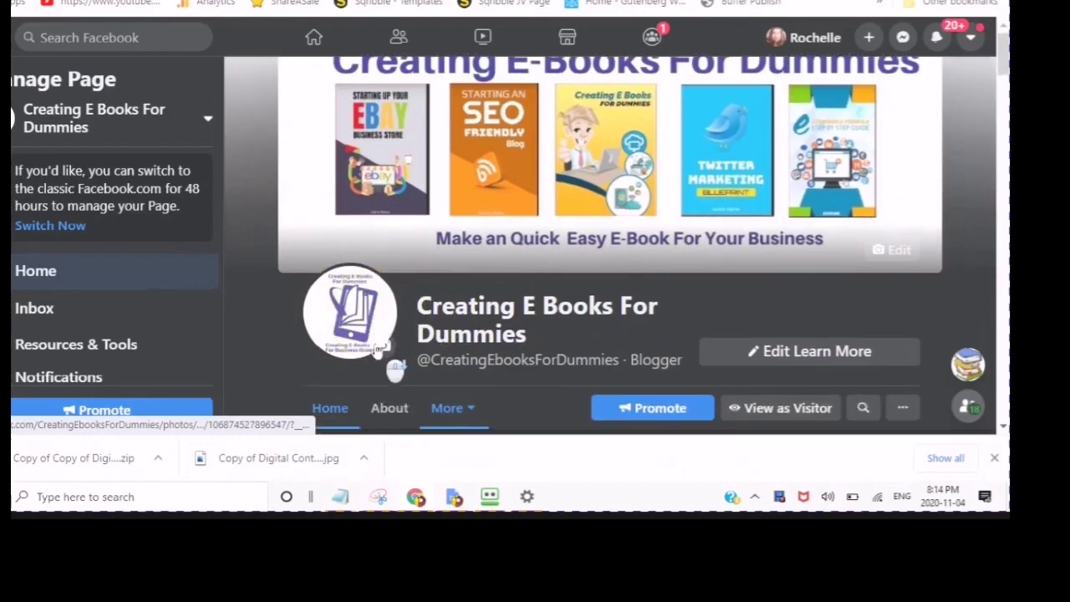
scroll(376, 351, "up", 1)
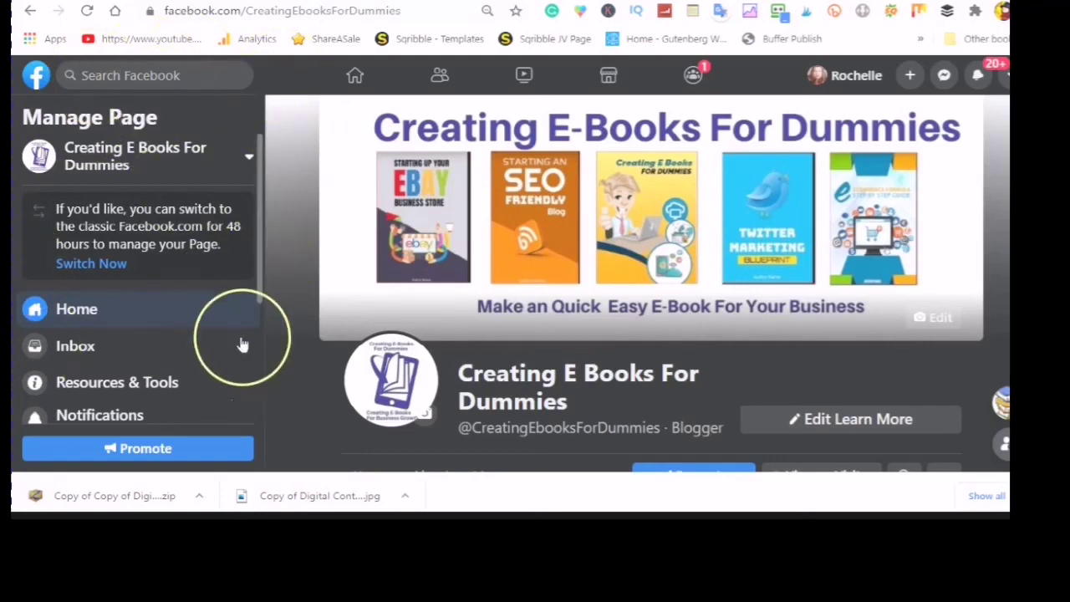
scroll(433, 307, "down", 1)
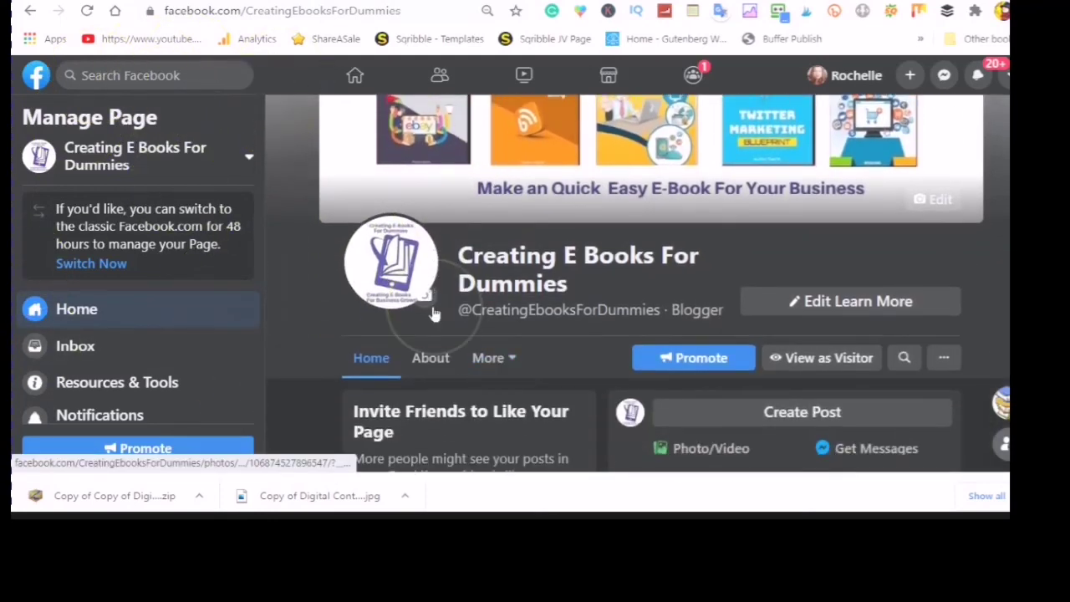
scroll(434, 312, "up", 1)
scroll(452, 284, "down", 2)
scroll(481, 251, "down", 1)
scroll(470, 243, "up", 3)
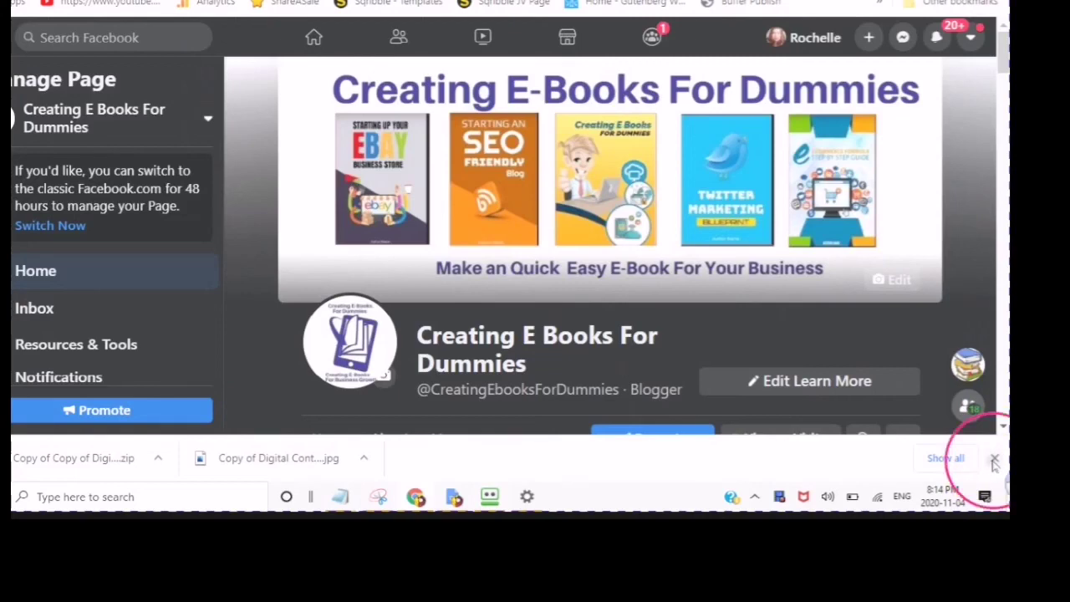
Dismiss the Chrome downloads bar and recheck the cover and profile picture unobstructed.
left_click(995, 462)
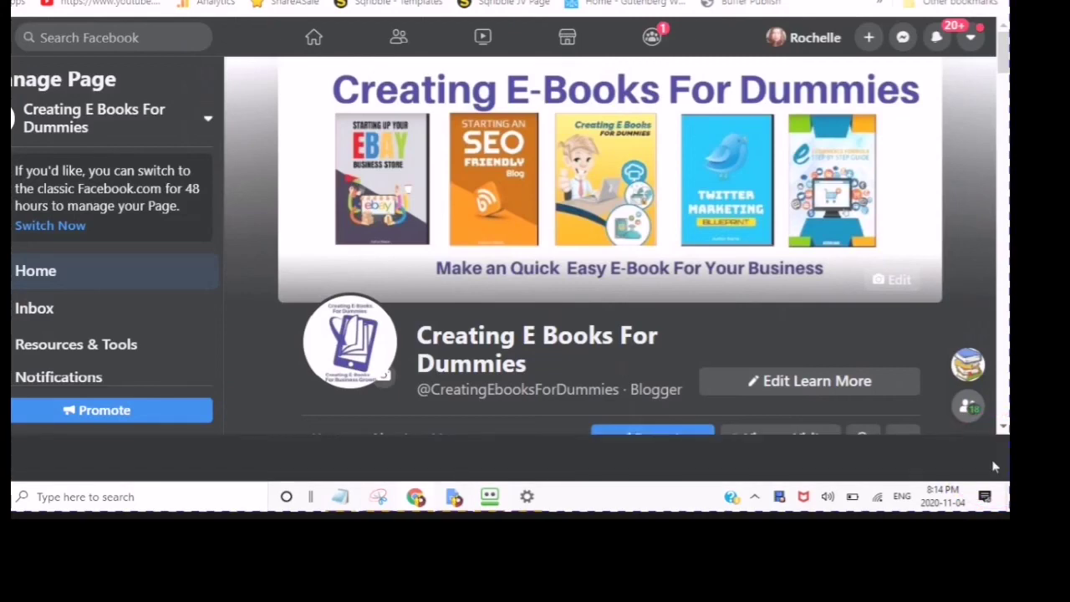
scroll(657, 335, "down", 2)
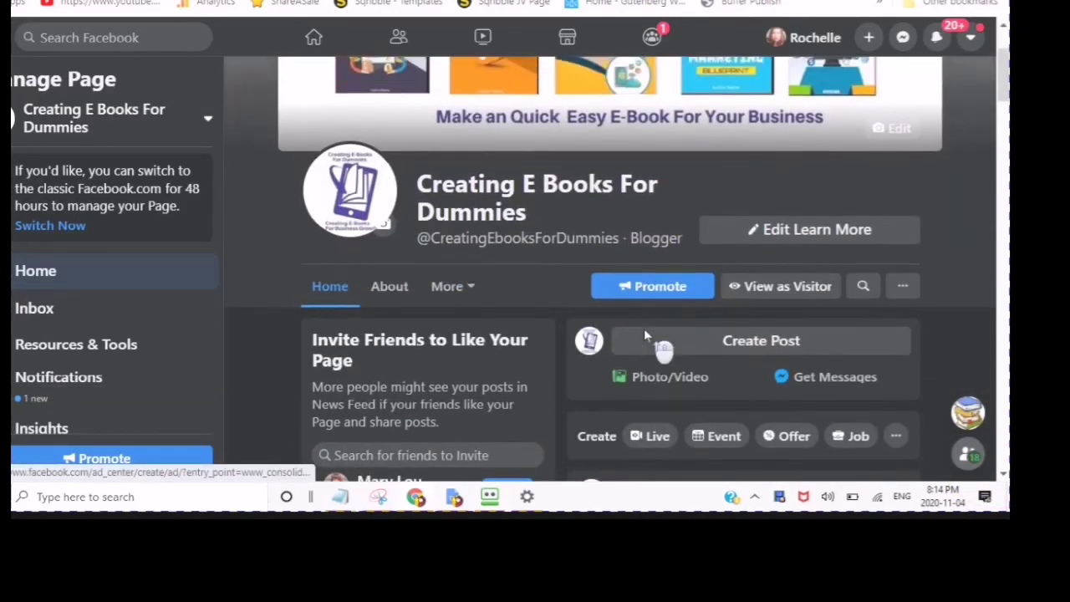
scroll(644, 334, "up", 2)
mouse_move(518, 200)
scroll(517, 201, "down", 1)
scroll(506, 197, "up", 1)
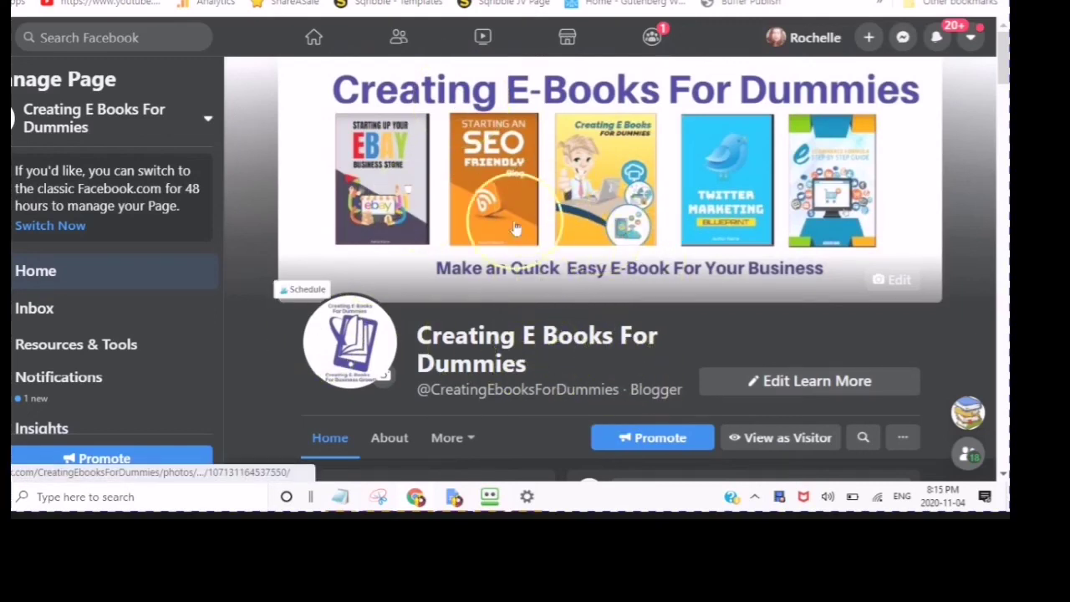
scroll(513, 276, "down", 2)
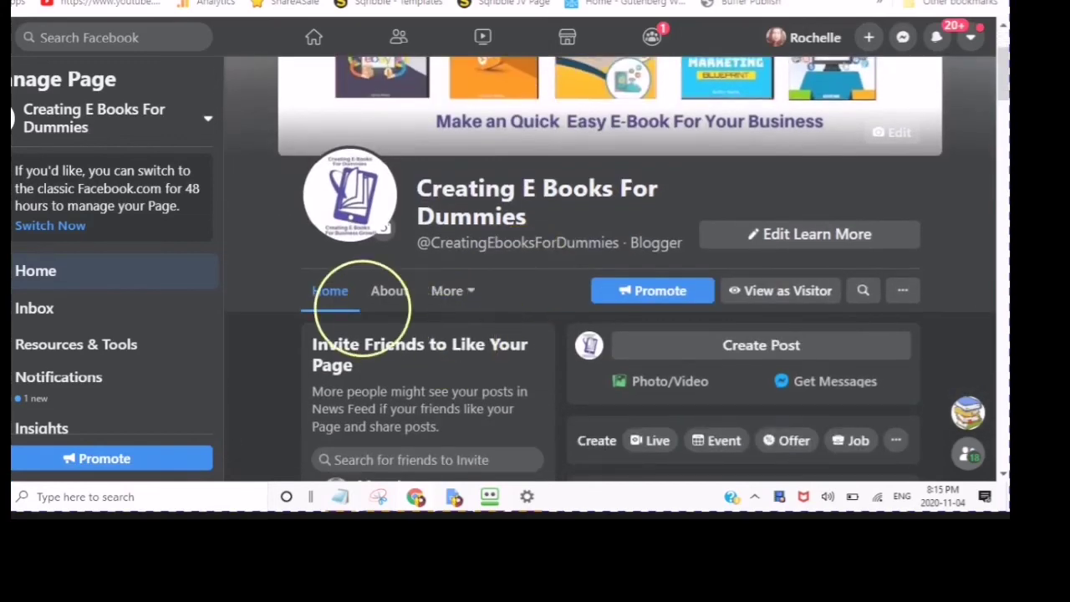